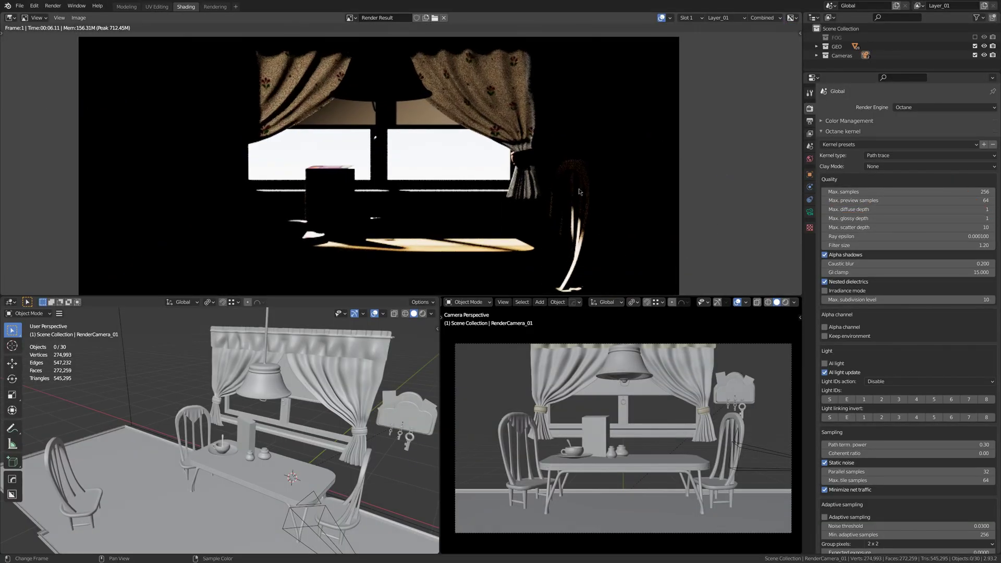
Render the kitchen window scene into render Slot 2.
left_click(689, 18)
left_click(687, 37)
key("F12")
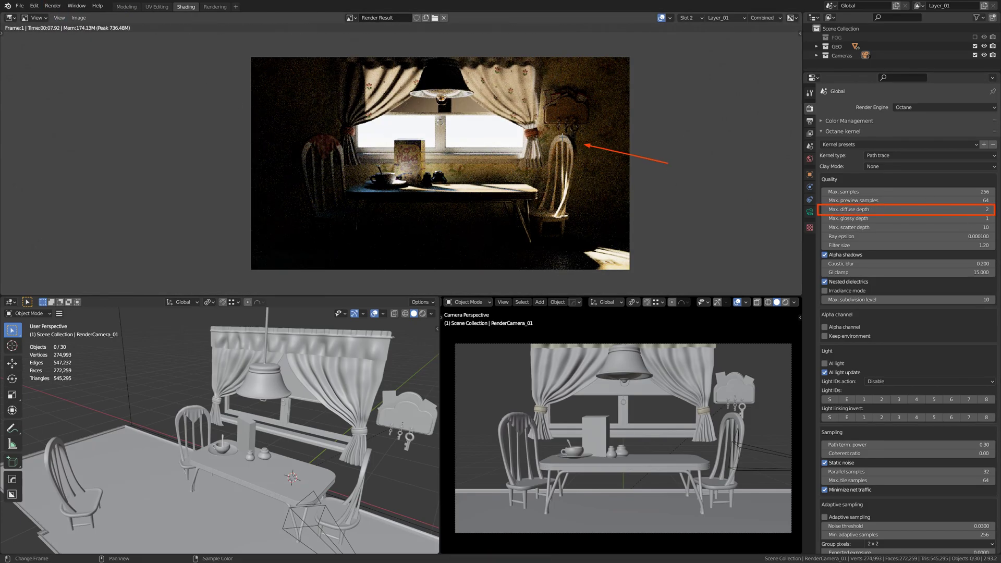
Compare the Slot 1 and Slot 2 renders, ending on empty Slot 3.
left_click(687, 18)
left_click(688, 31)
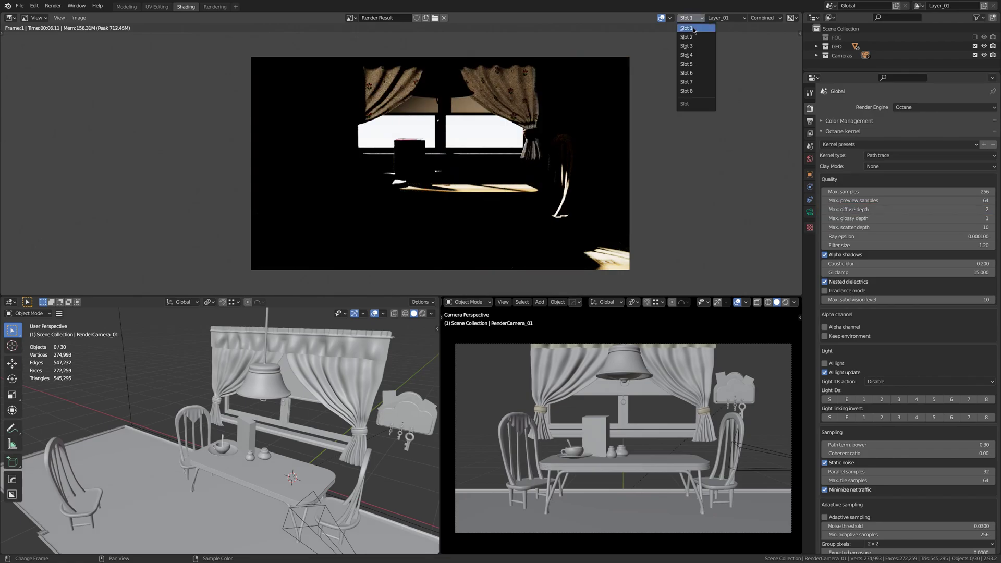
key("j")
key("alt+j")
key("j")
key("j")
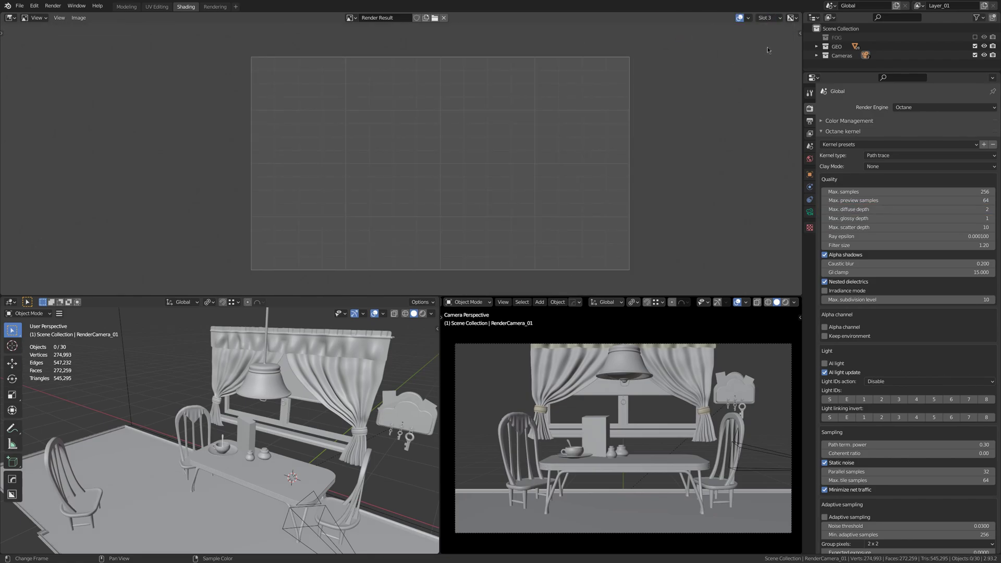
left_click(994, 209)
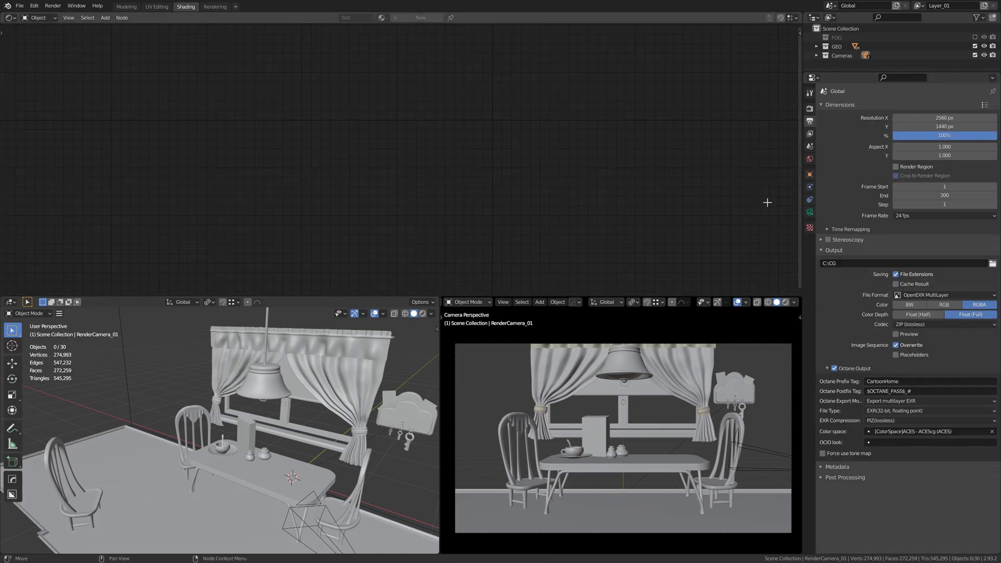
Set Resolution % to 30 in Output Properties, then return to the Octane kernel settings.
left_click_drag(859, 110, 997, 140)
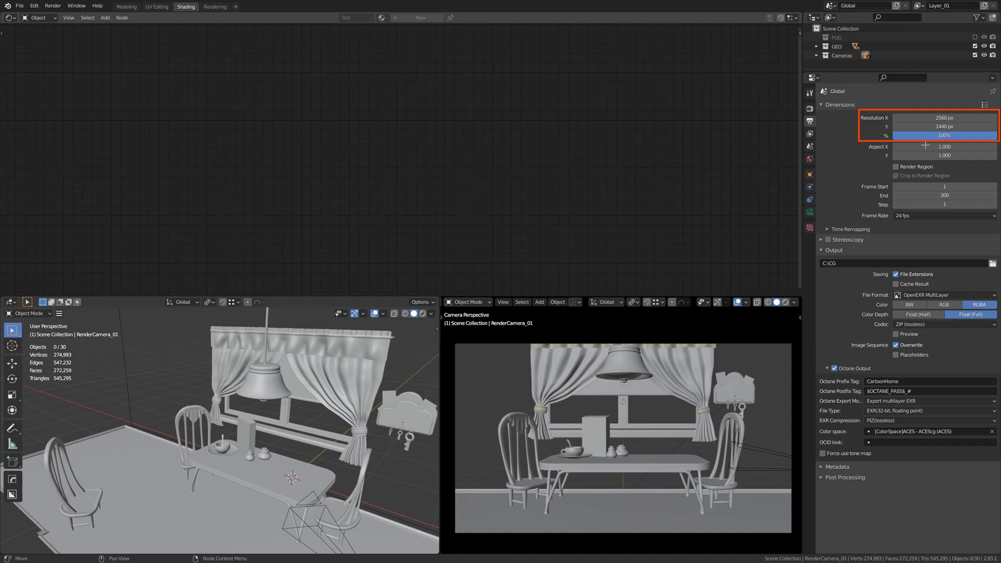
left_click_drag(921, 152, 939, 138)
left_click(947, 135)
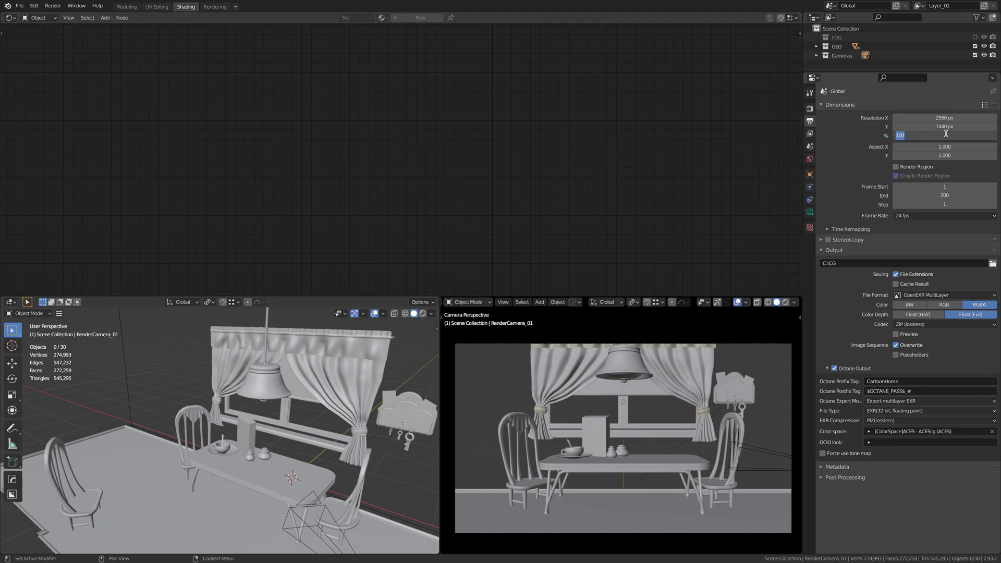
type("30")
key("Return")
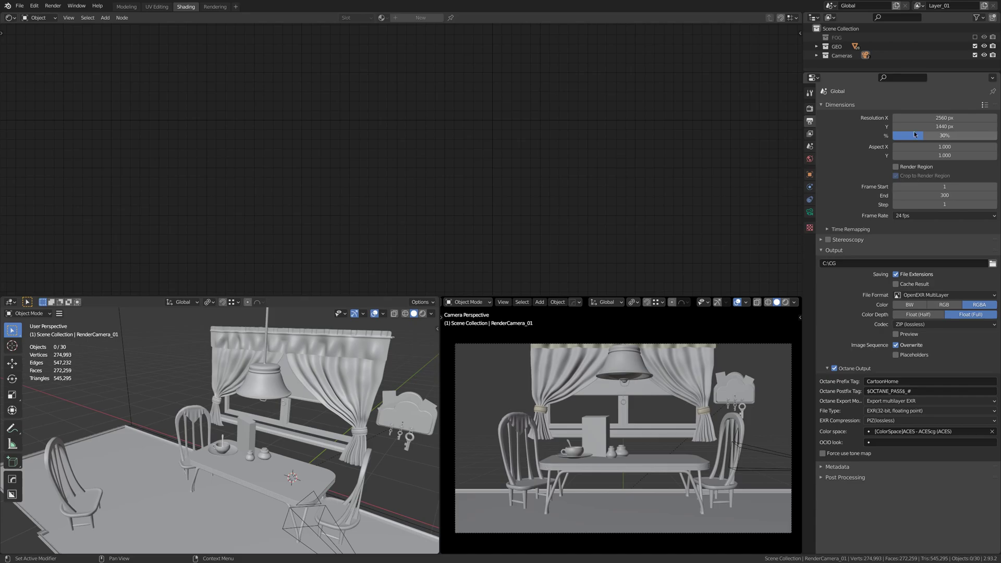
left_click(809, 108)
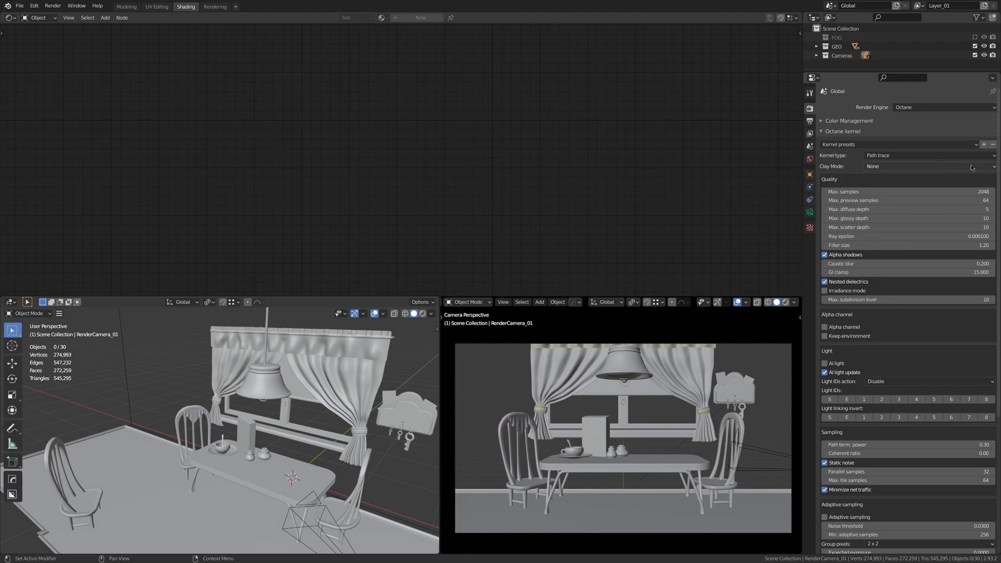
Lower Octane's Max. samples from 2048 to 256 and review the finished kitchen render.
double_click(906, 190)
type("256")
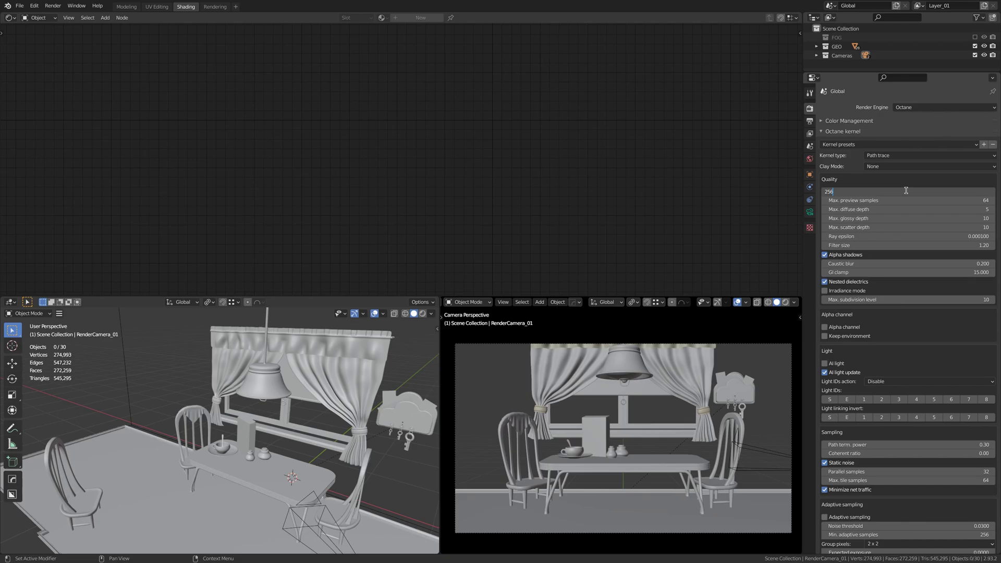
key("Return")
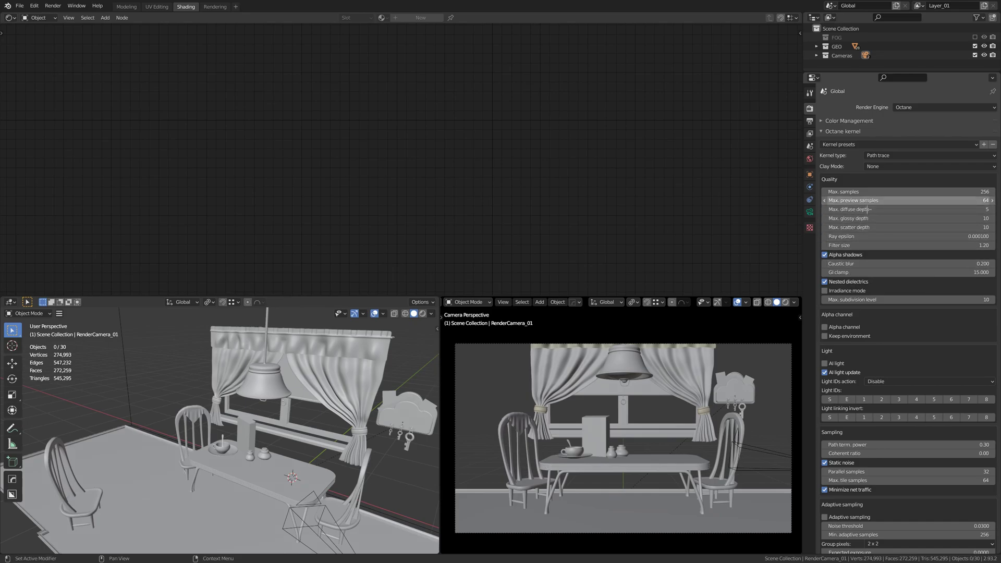
left_click_drag(819, 204, 995, 223)
left_click_drag(949, 168, 982, 208)
left_click_drag(940, 245, 979, 227)
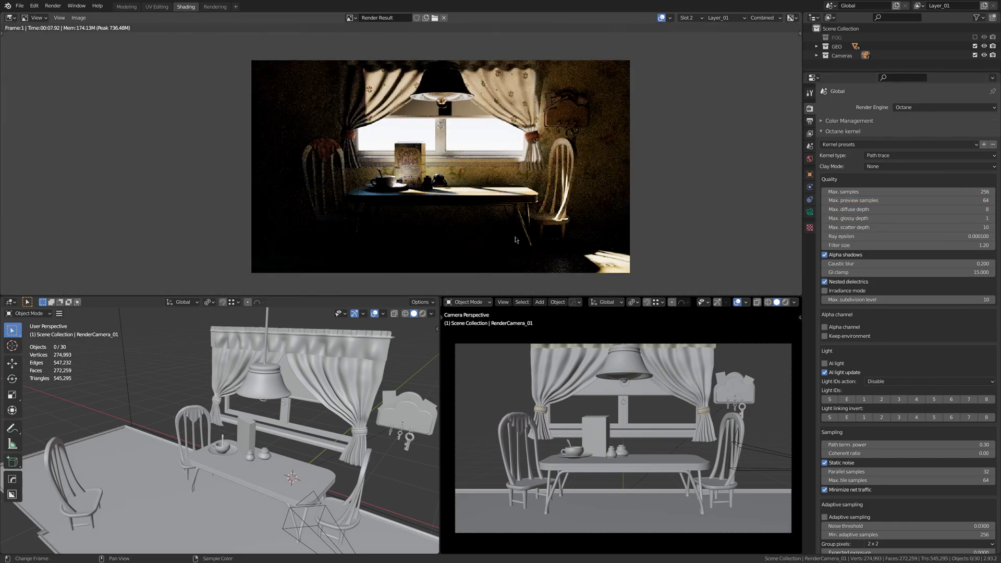
Cycle the kitchen renders through Slots 4, 8, 1 and 2 to compare them.
key("j")
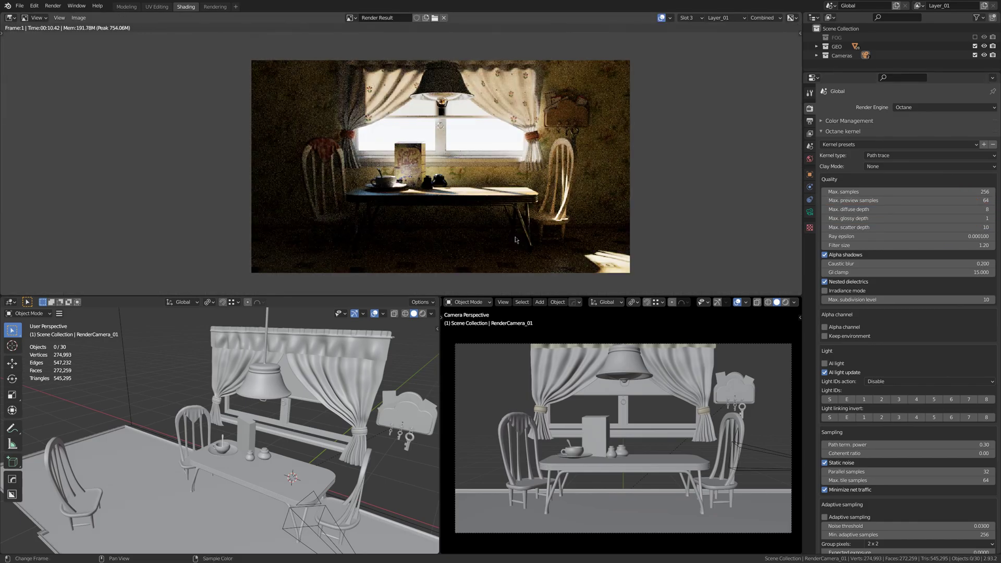
key("j")
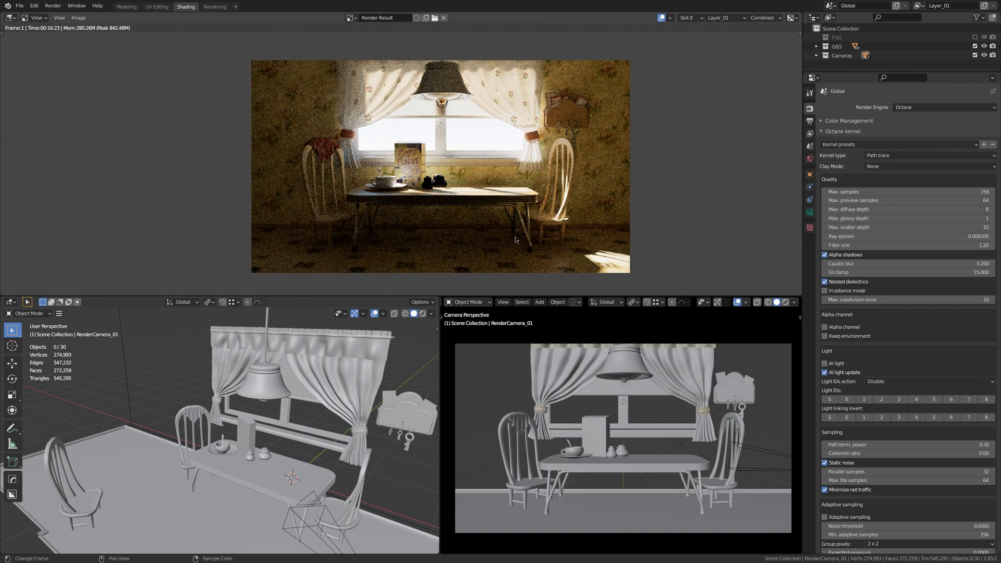
key("j")
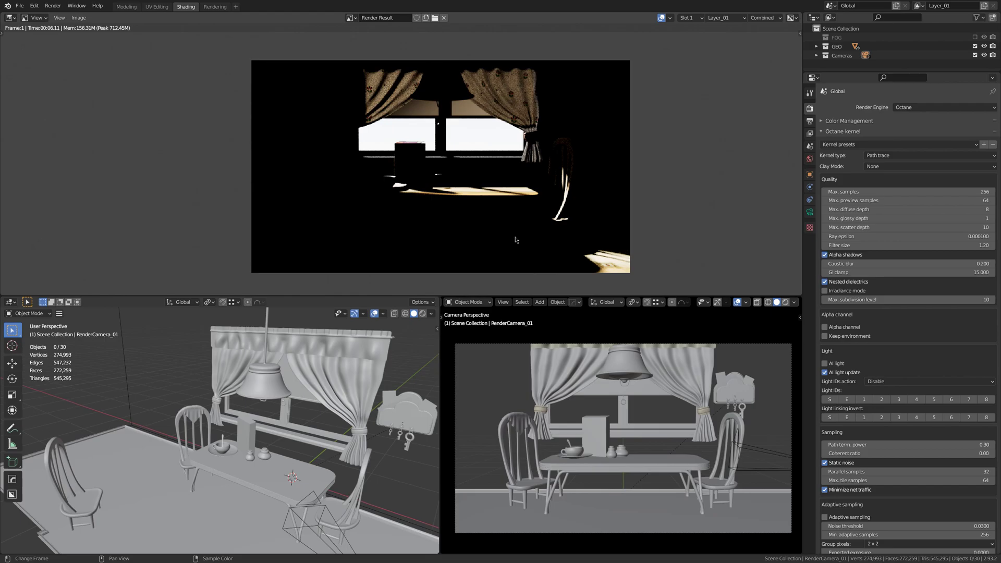
key("j")
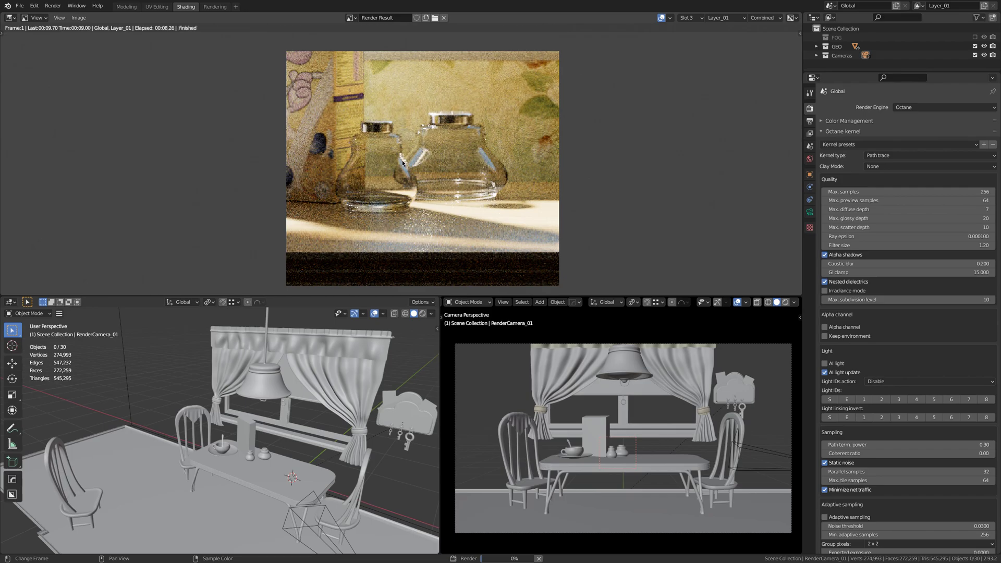
Compare the jar close-up renders in Slots 1 and 3, then raise Max. glossy depth twice.
key("j")
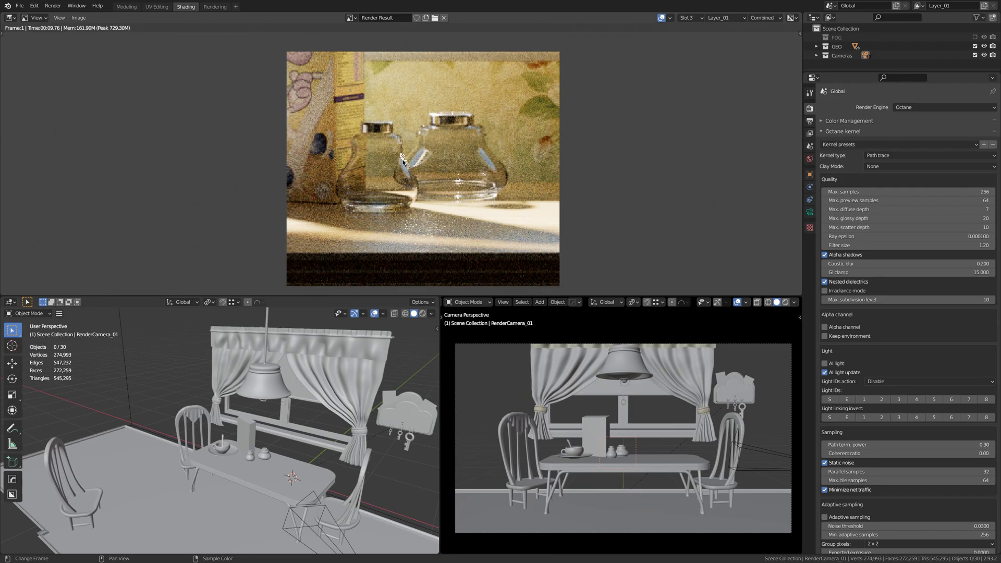
key("j")
key("j")
key("j")
key("j")
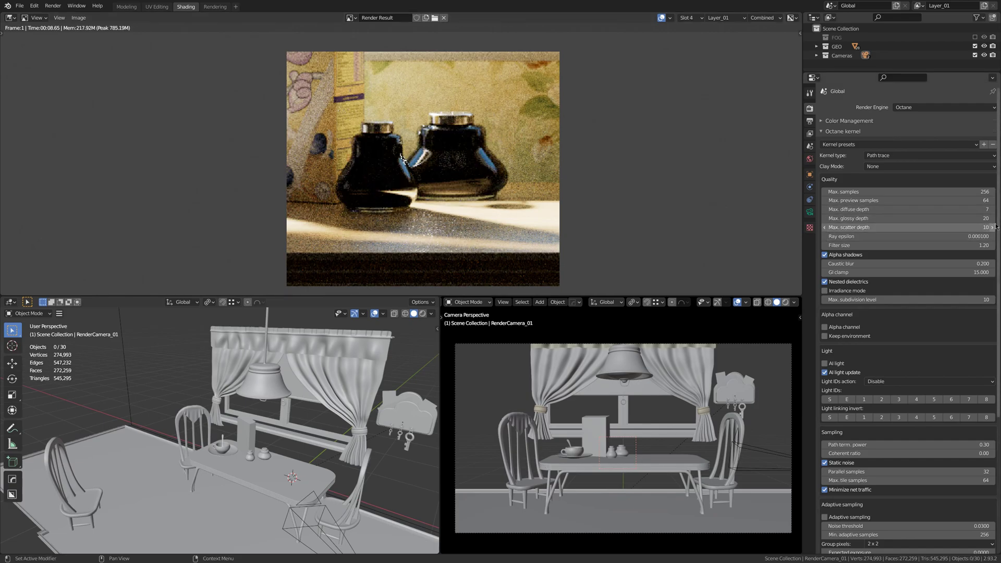
left_click(992, 218)
left_click(992, 218)
left_click(992, 219)
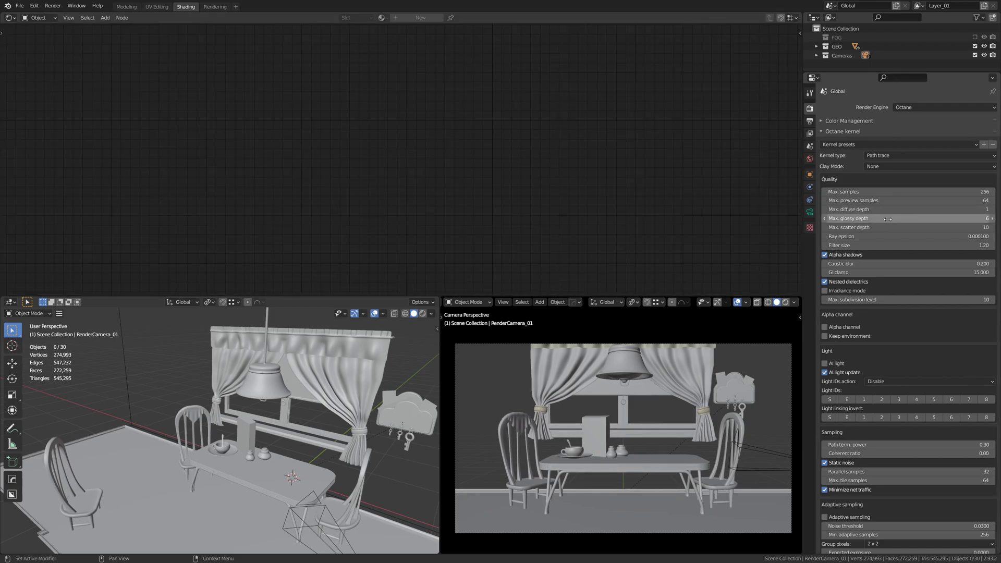
Set Max. glossy depth to 1 and render the kitchen, viewing the Combined pass.
left_click(887, 218)
type("1")
key("Return")
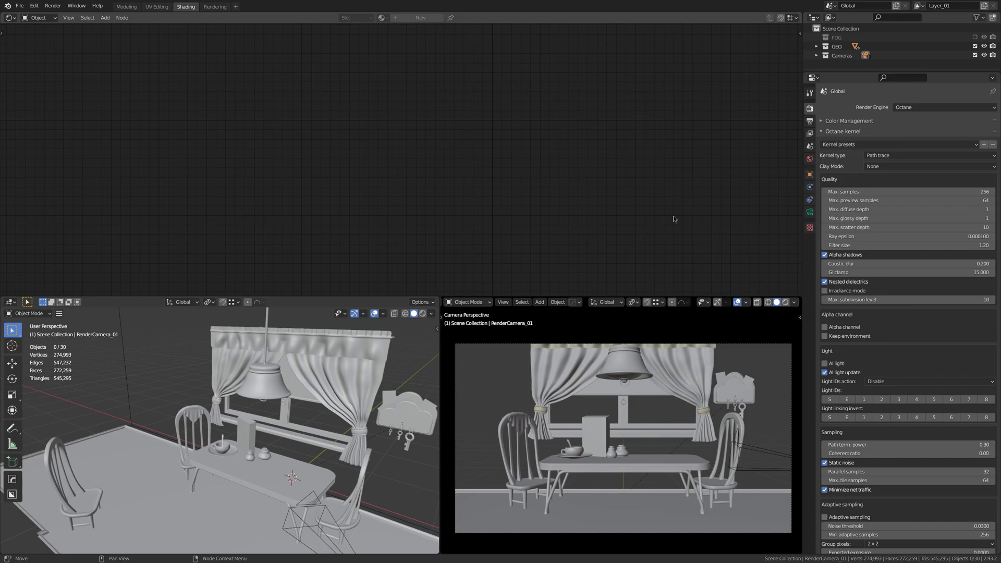
left_click(52, 5)
left_click(62, 16)
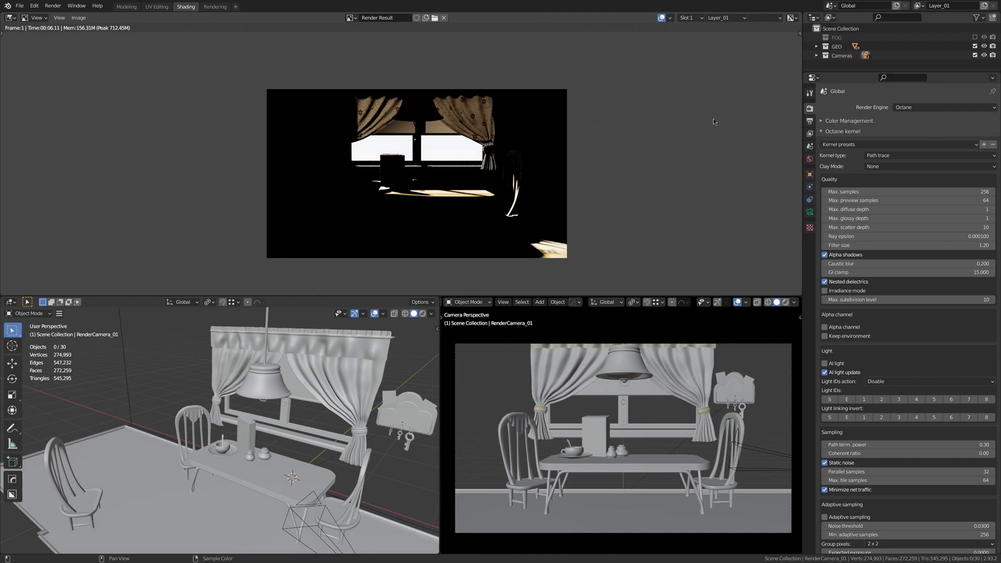
left_click(764, 18)
scroll(605, 144, "up", 3)
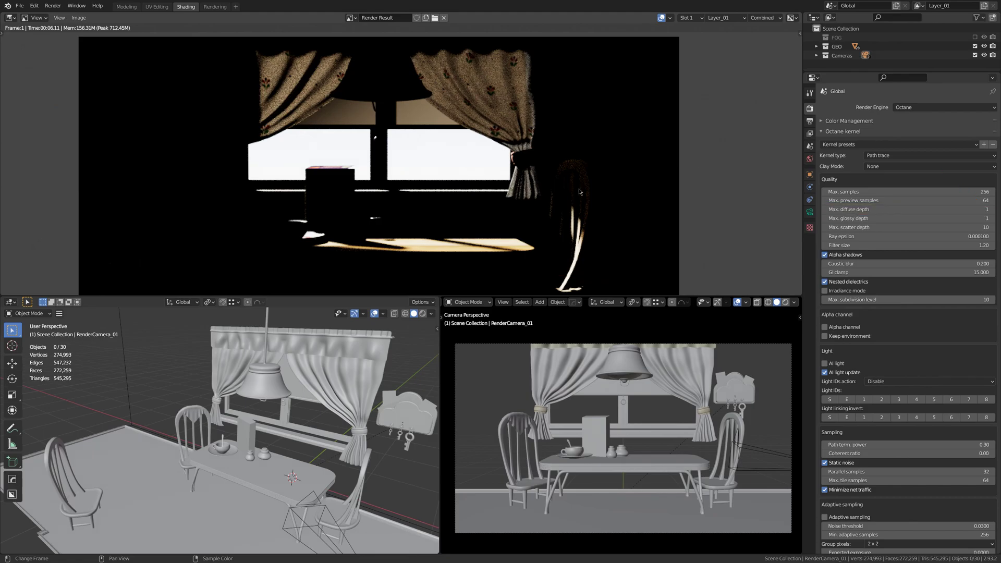
Raise Max. diffuse depth to 2 and render into Slot 2.
left_click(689, 18)
left_click(690, 39)
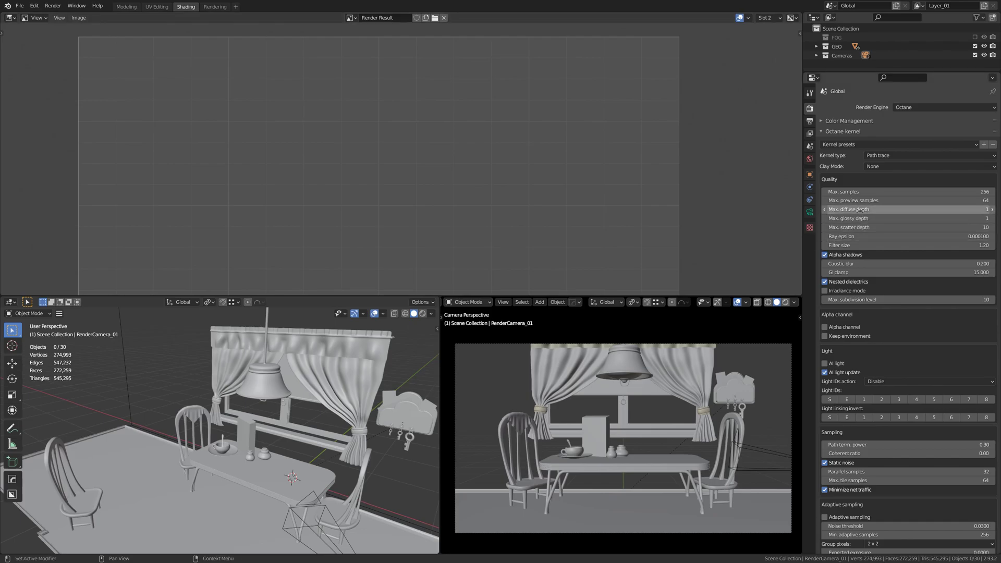
left_click(992, 209)
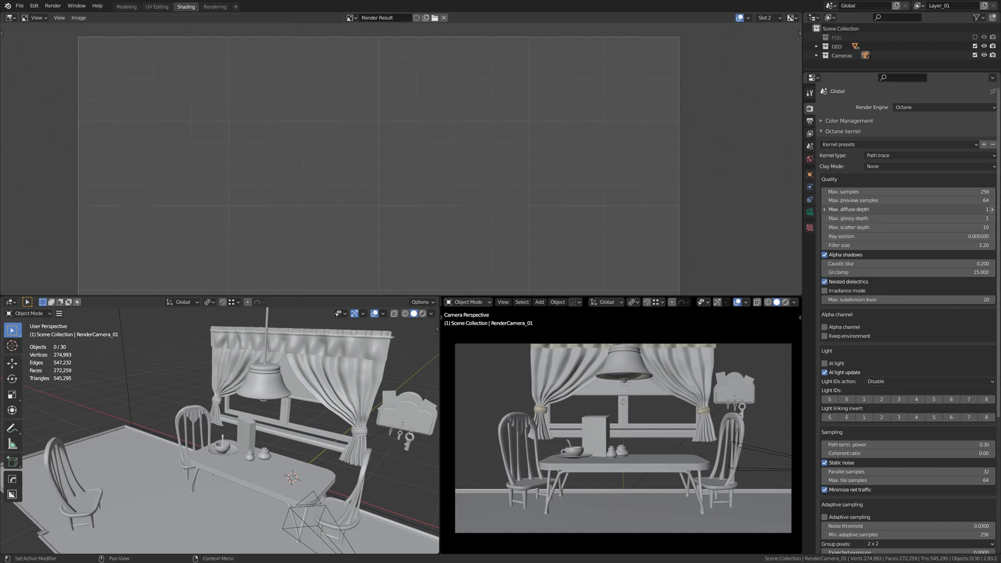
key("F12")
Recentre the render view and start a fresh render of the kitchen scene.
middle_click_drag(537, 178, 513, 159)
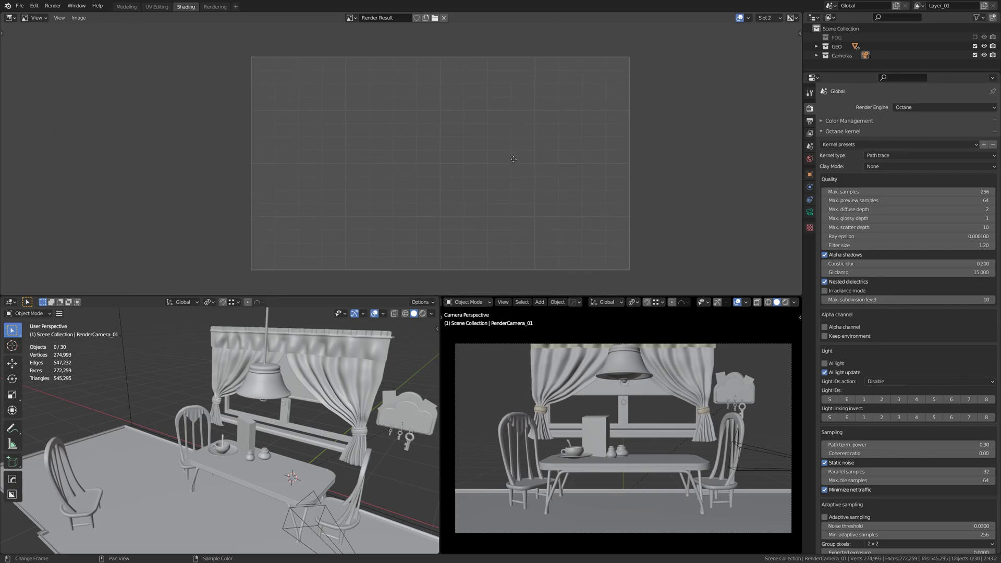
left_click(53, 6)
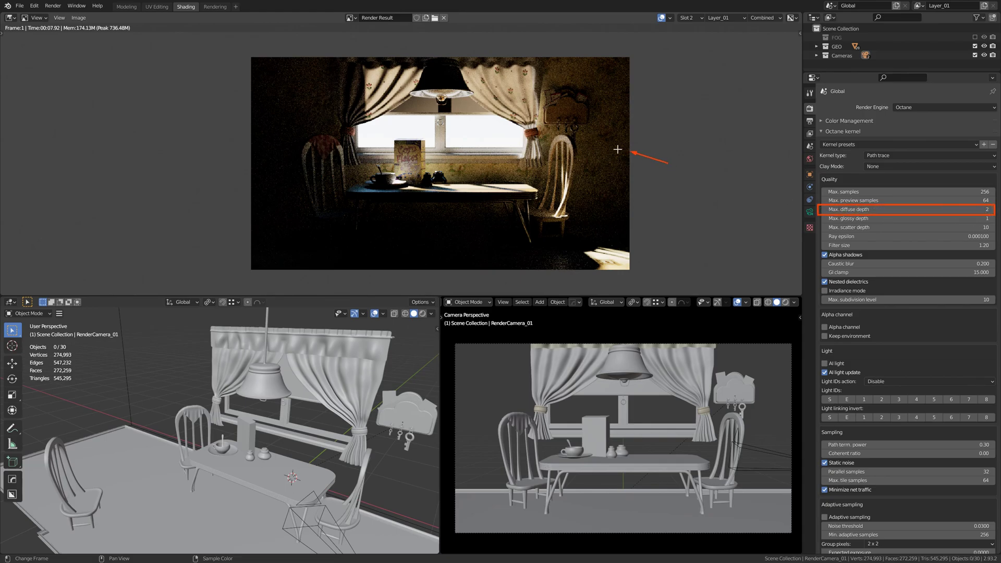
left_click_drag(581, 43, 517, 89)
left_click_drag(409, 232, 429, 172)
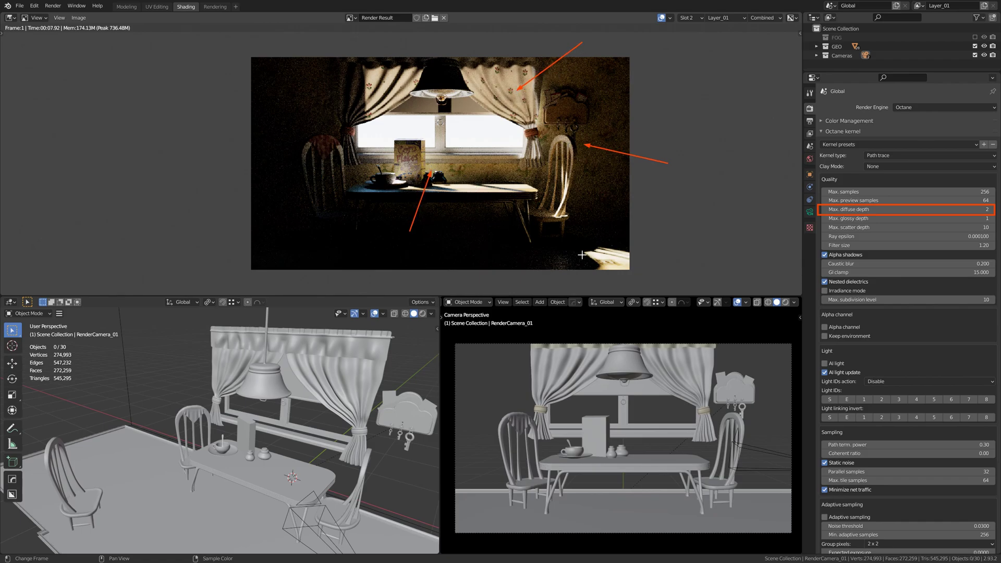
left_click_drag(487, 244, 508, 177)
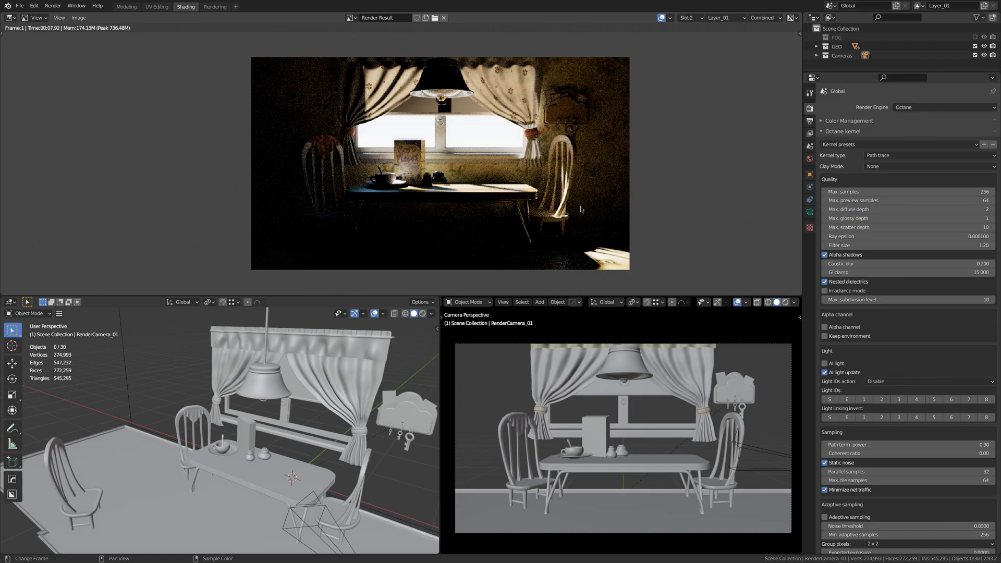
Toggle between the dark Slot 1 render and the brighter Slot 2 render.
key("j")
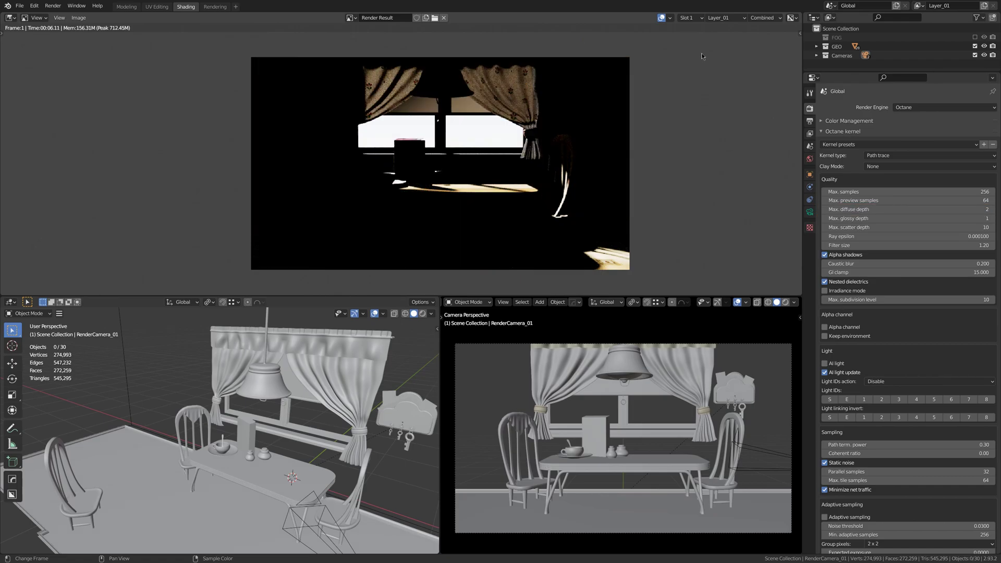
left_click(688, 18)
left_click(693, 19)
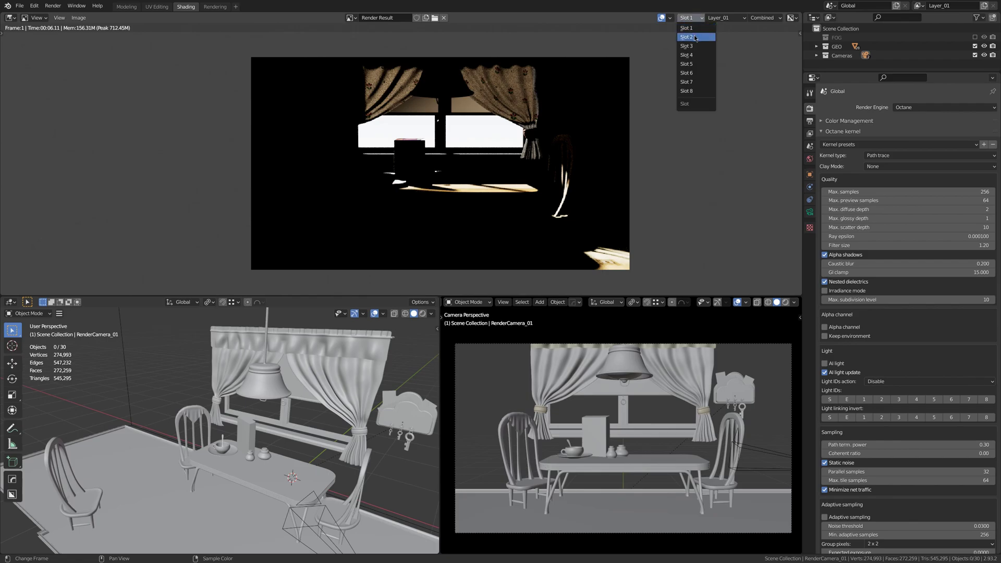
left_click(696, 38)
key("j")
key("j")
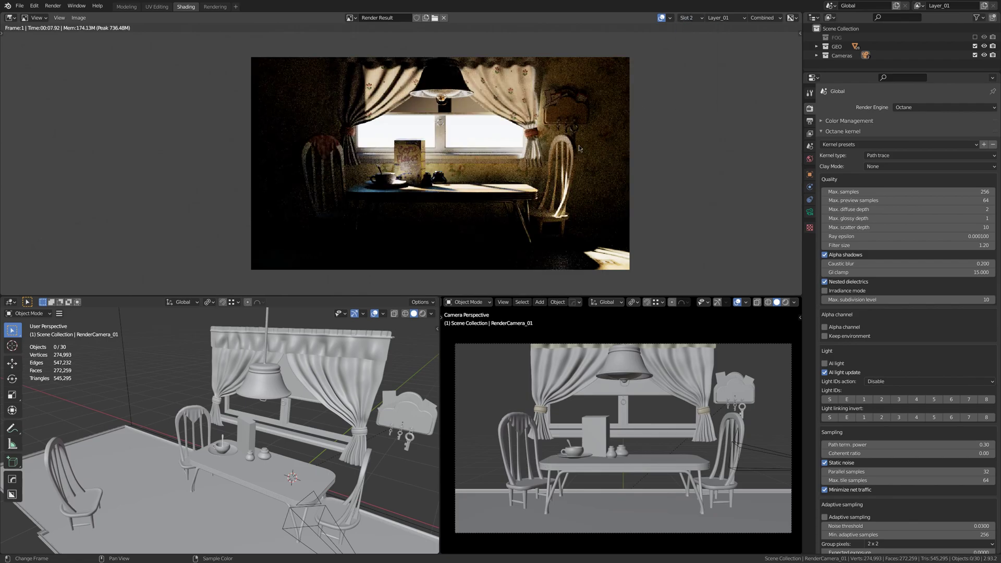
key("j")
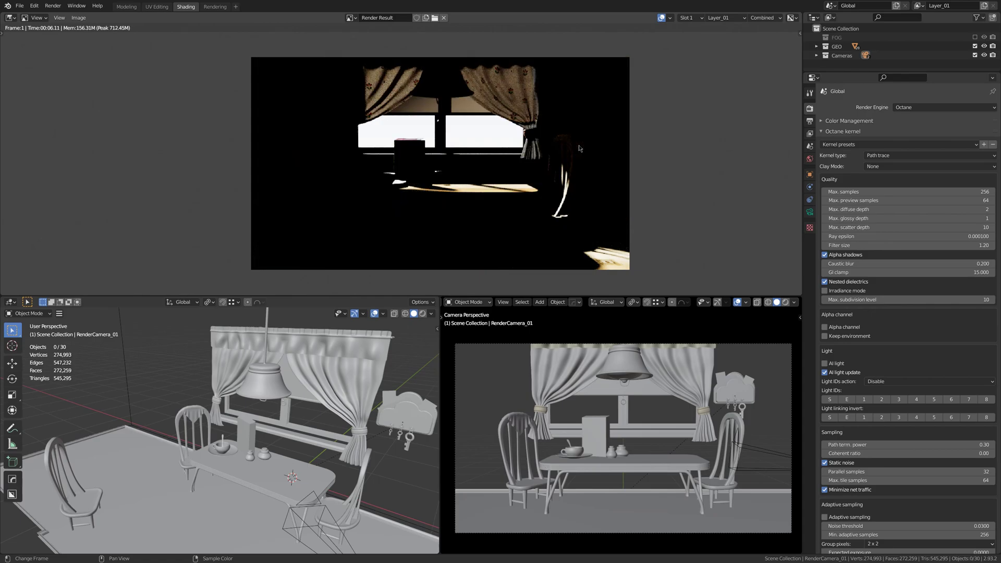
key("j")
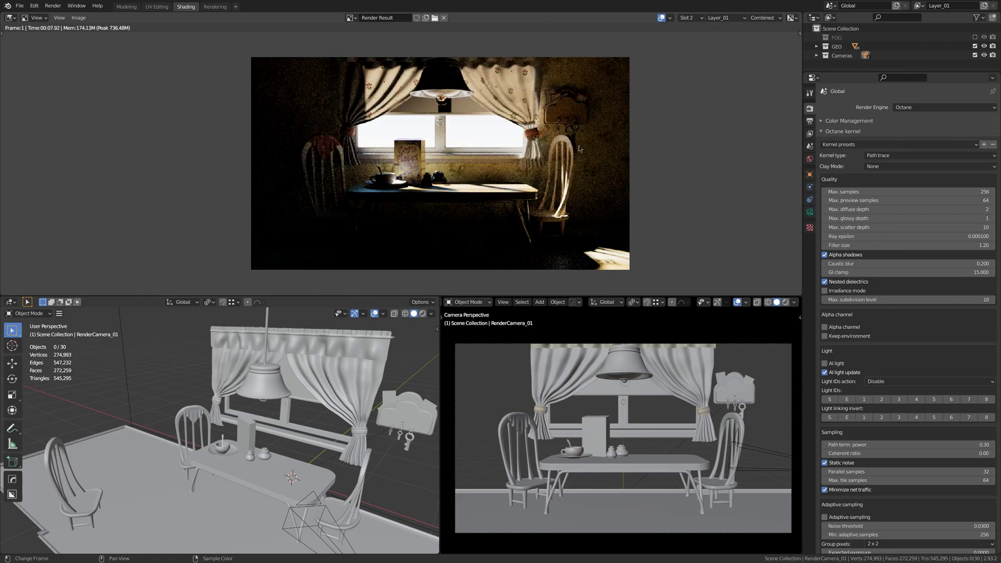
Render into Slots 3, 4 and 5, raising diffuse depth to 5 for Slot 5.
key("j")
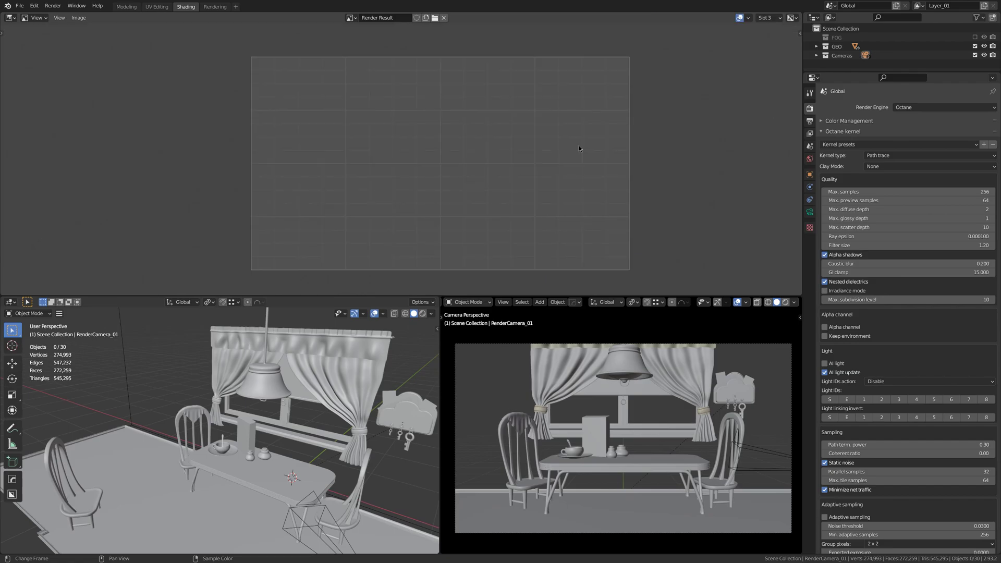
left_click(766, 18)
left_click(53, 6)
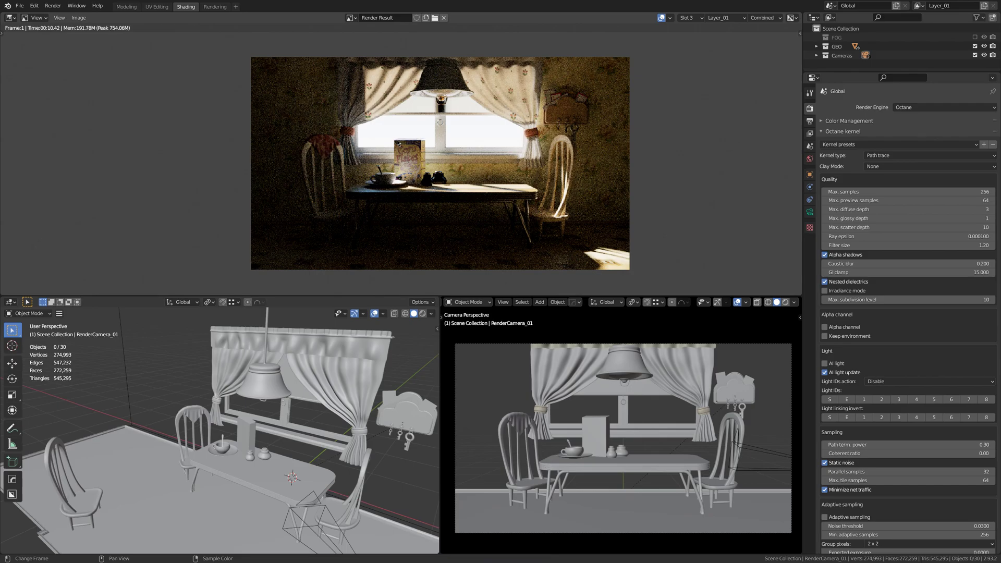
key("j")
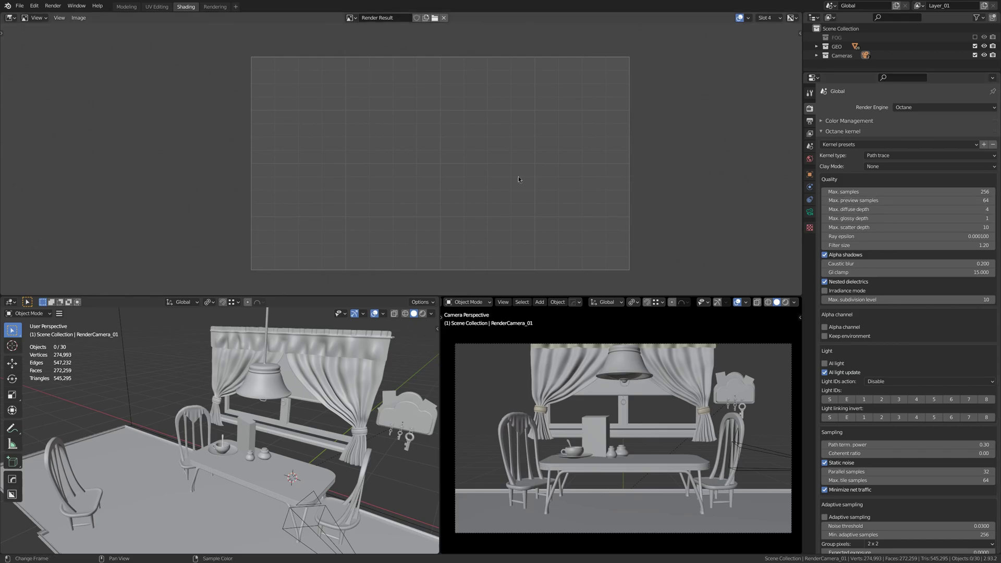
key("F12")
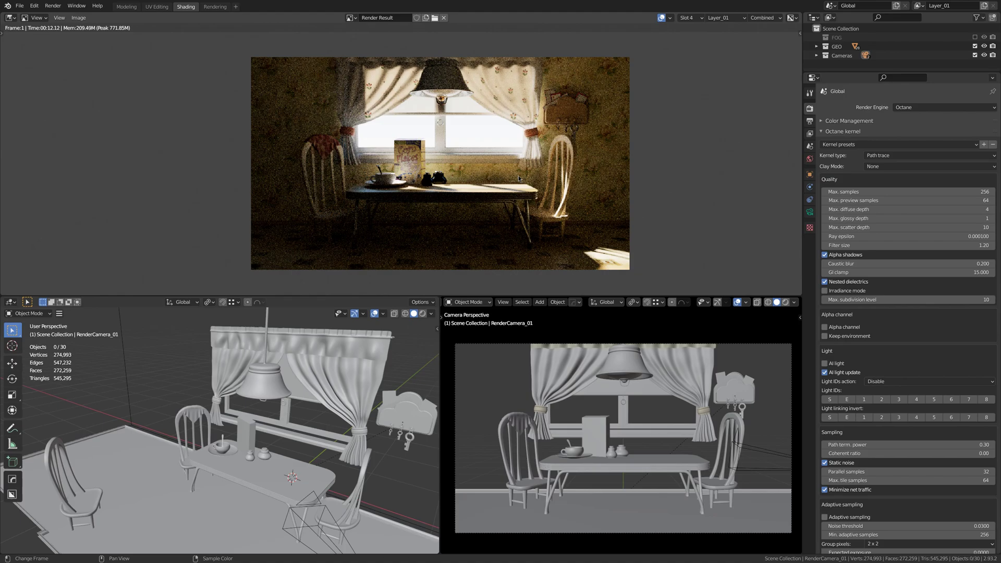
key("j")
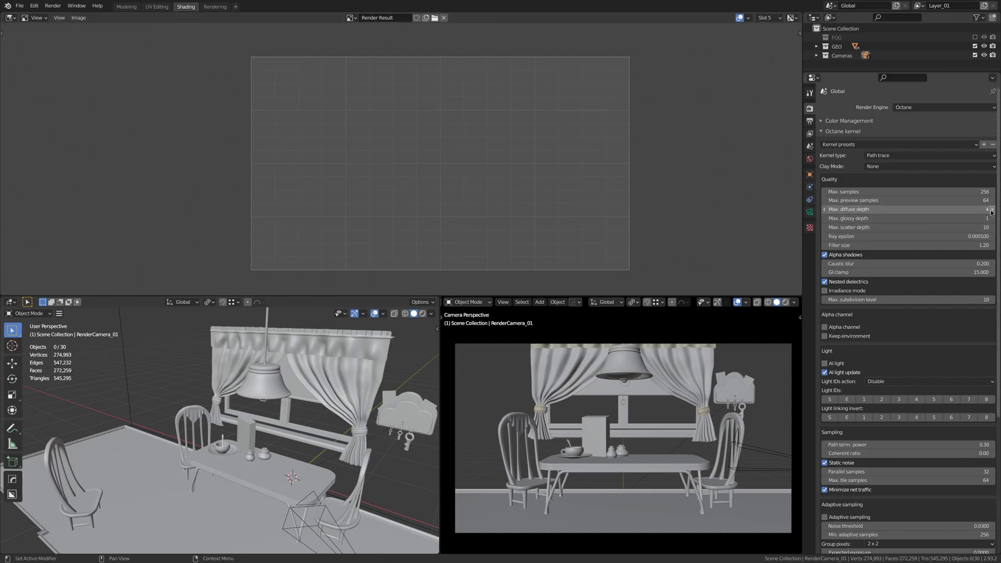
left_click(991, 209)
key("F12")
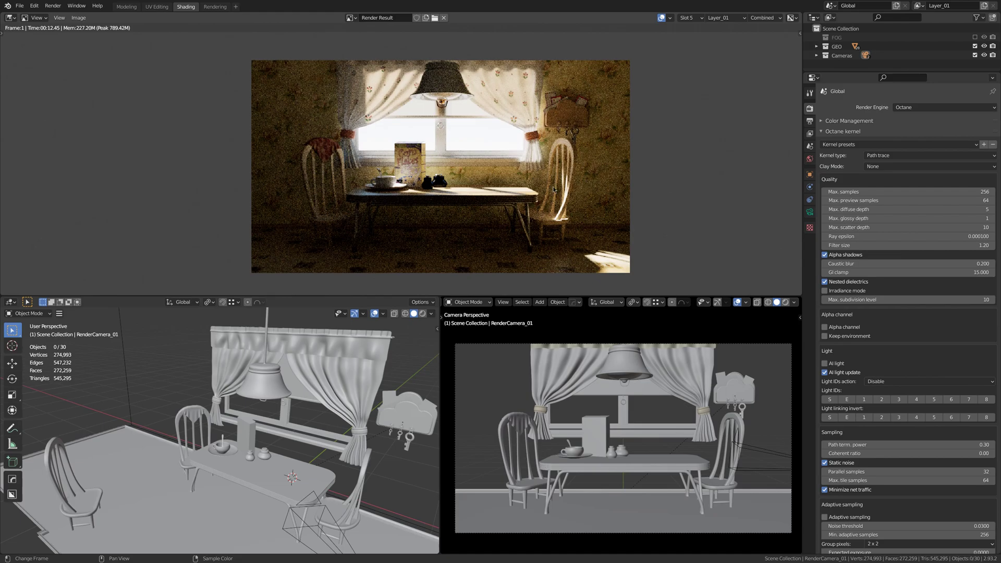
Flip through Slots 1–5 to compare brightness as diffuse depth increases.
key("1")
key("2")
key("3")
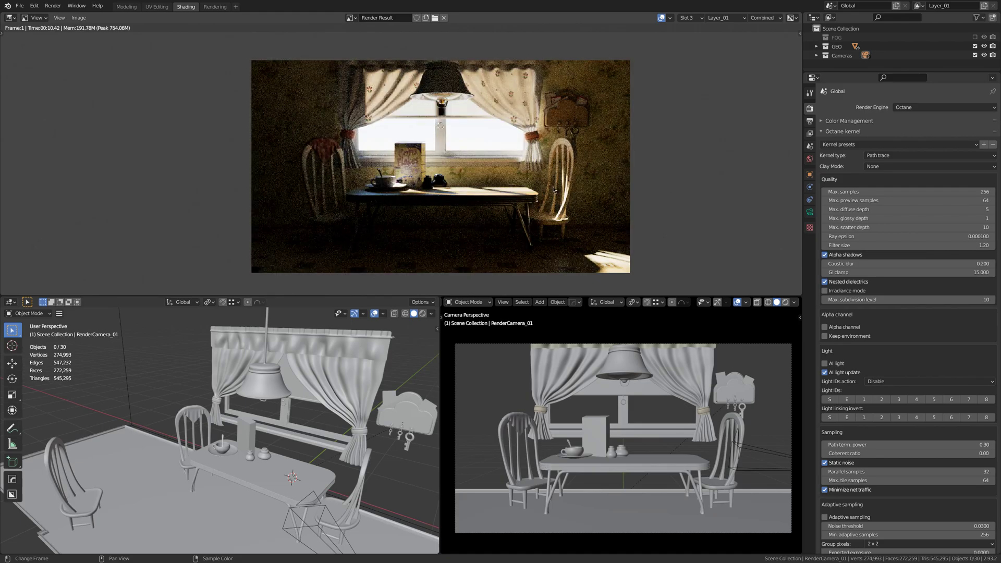
key("4")
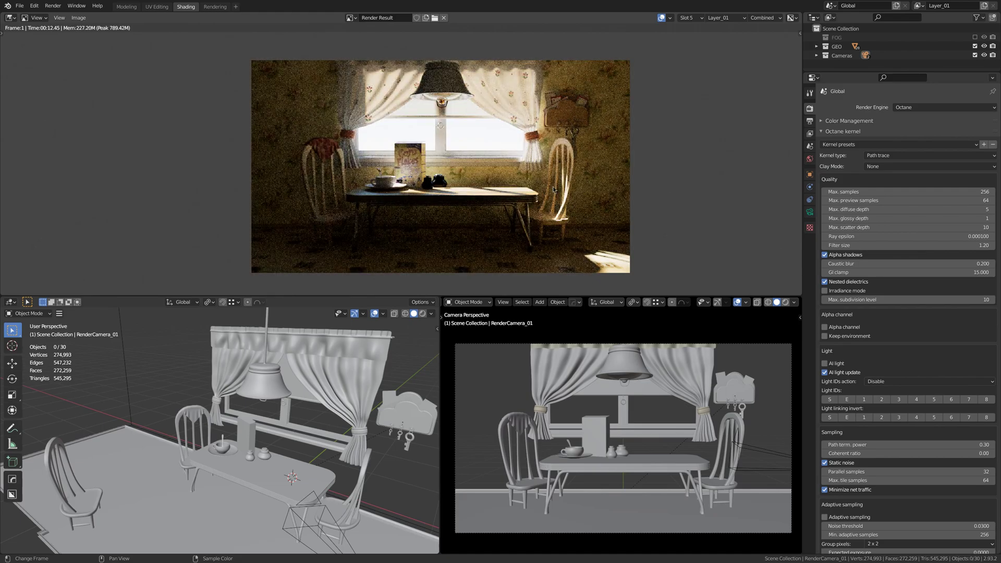
key("3")
key("2")
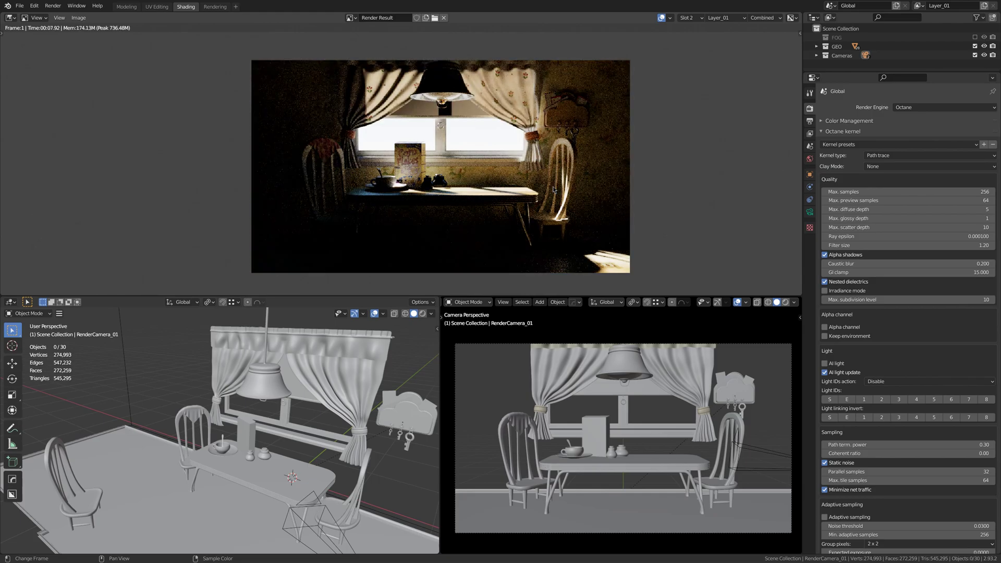
key("3")
key("4")
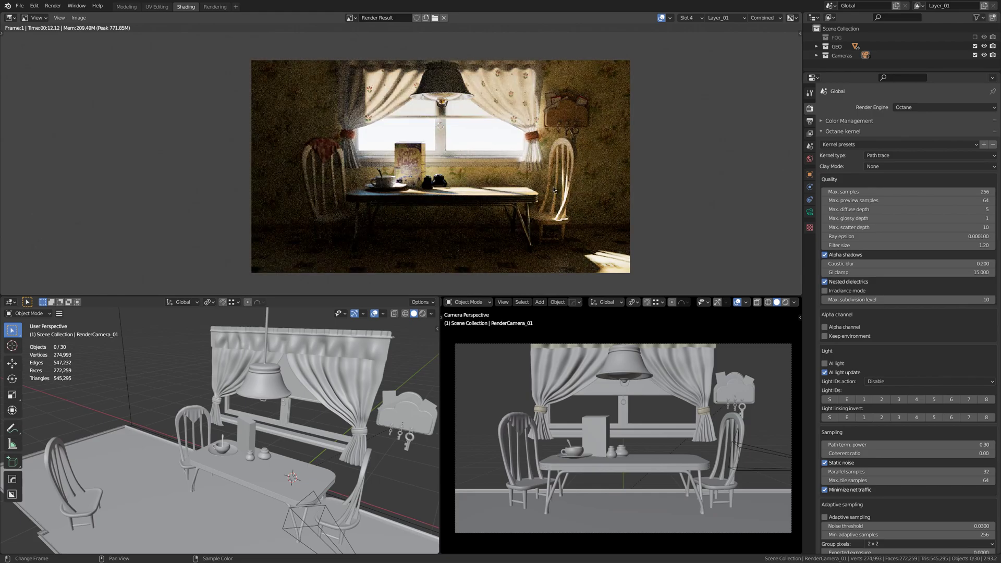
key("5")
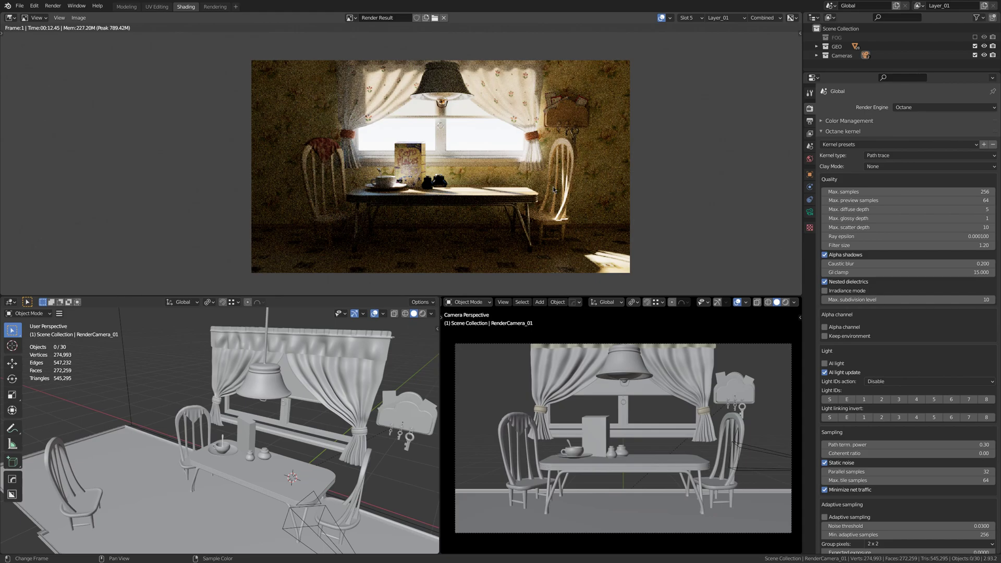
Render Slot 6 at diffuse depth 6, compare it, then render diffuse depth 7.
key("6")
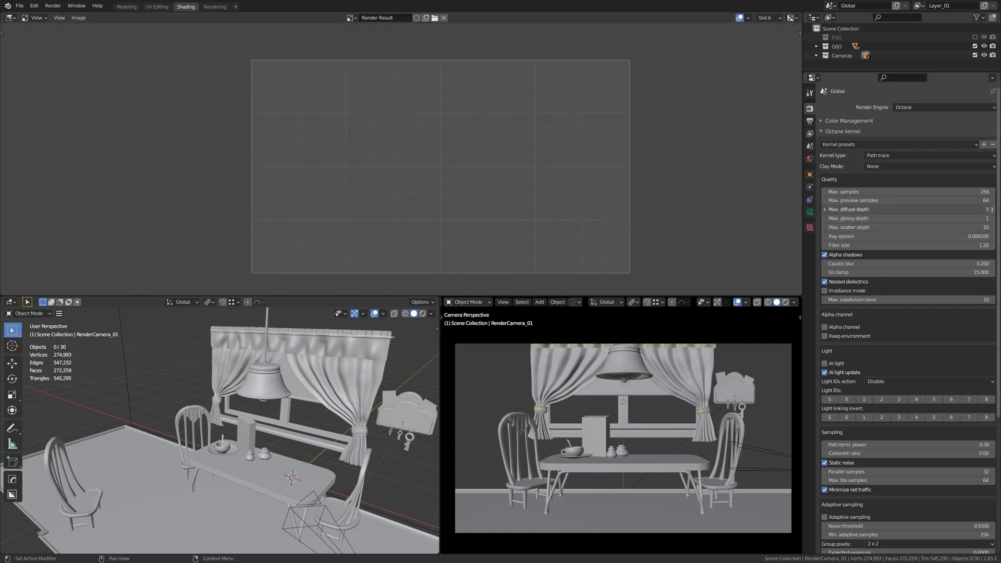
left_click(991, 209)
key("F12")
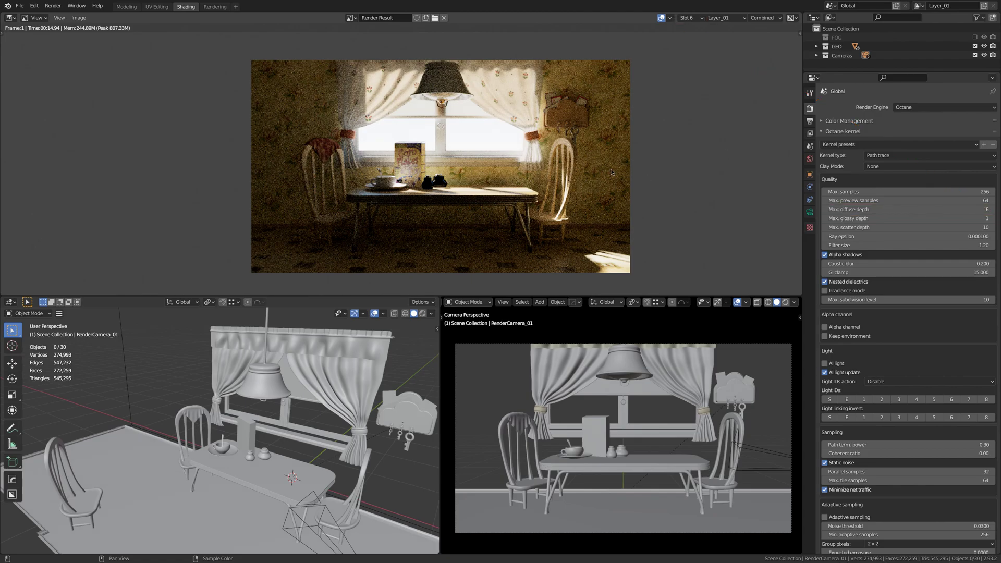
key("j")
key("j")
key("j")
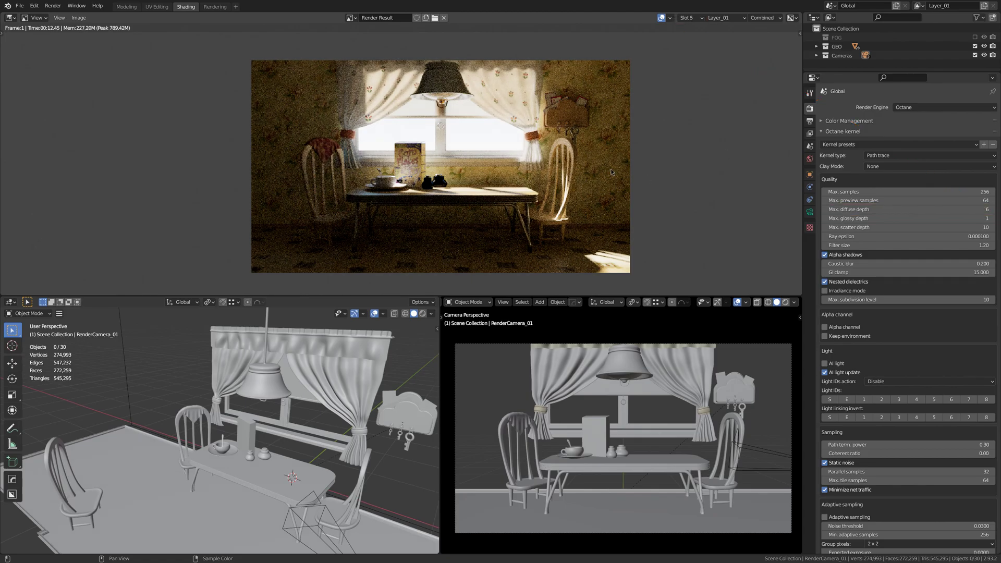
key("j")
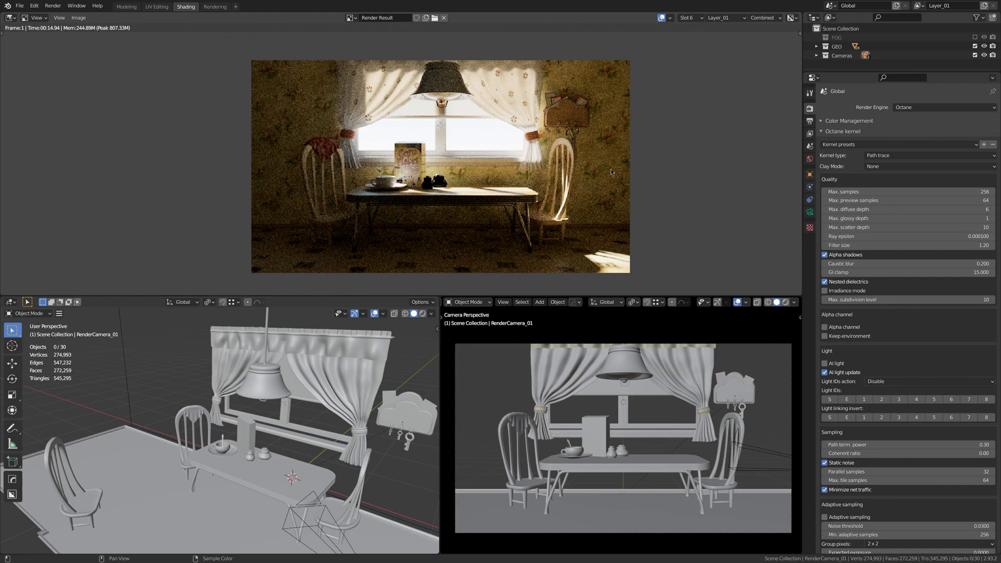
key("alt+j")
key("alt+j")
key("j")
key("j")
key("j")
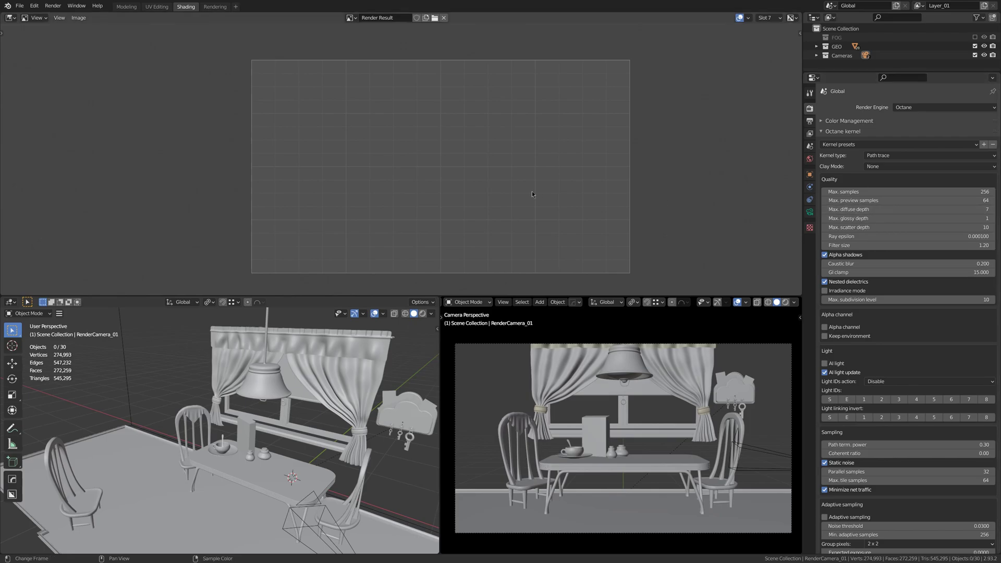
key("F12")
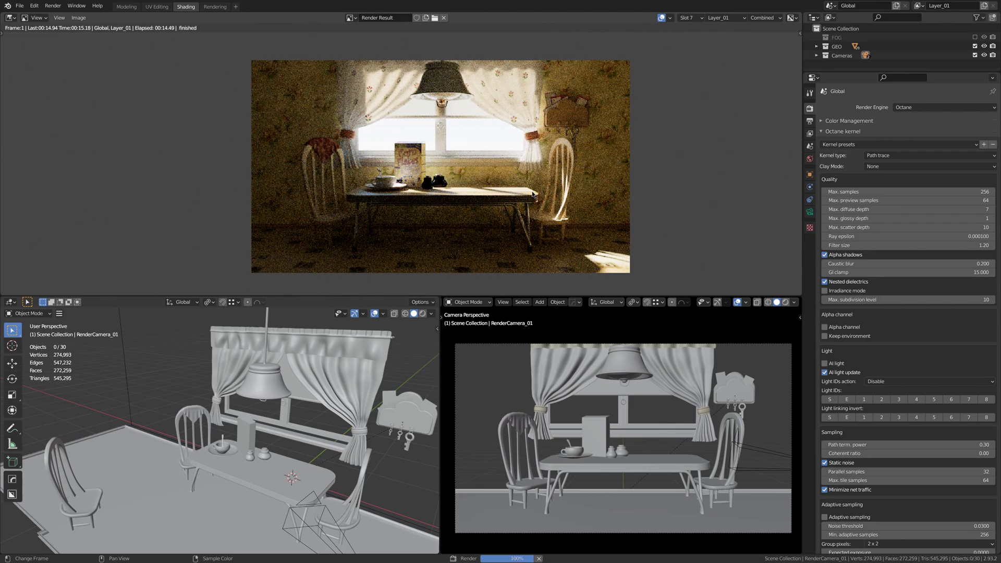
Render diffuse depth 8 into Slot 8, then show the Slot 5 render.
left_click(688, 18)
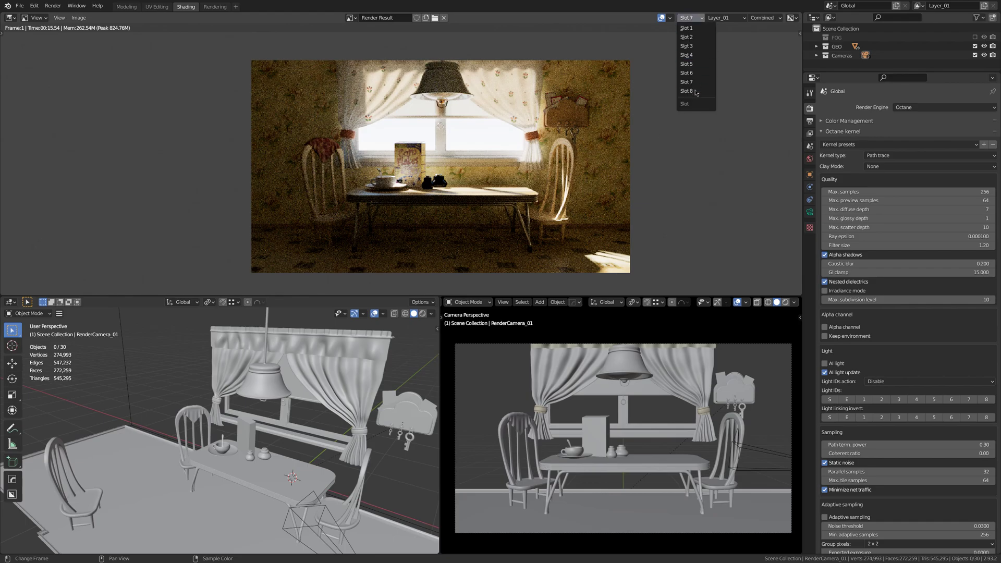
left_click(696, 104)
key("F12")
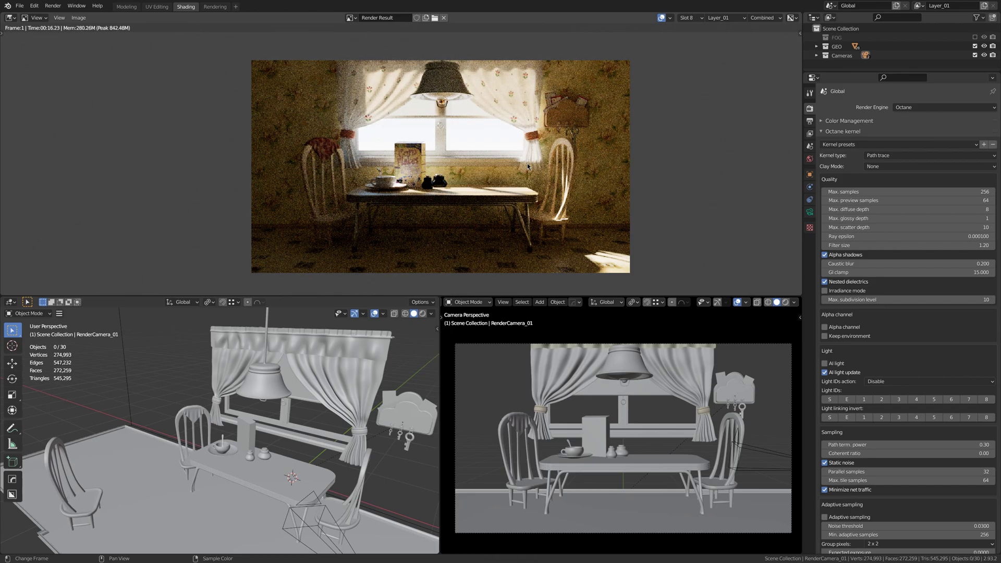
key("5")
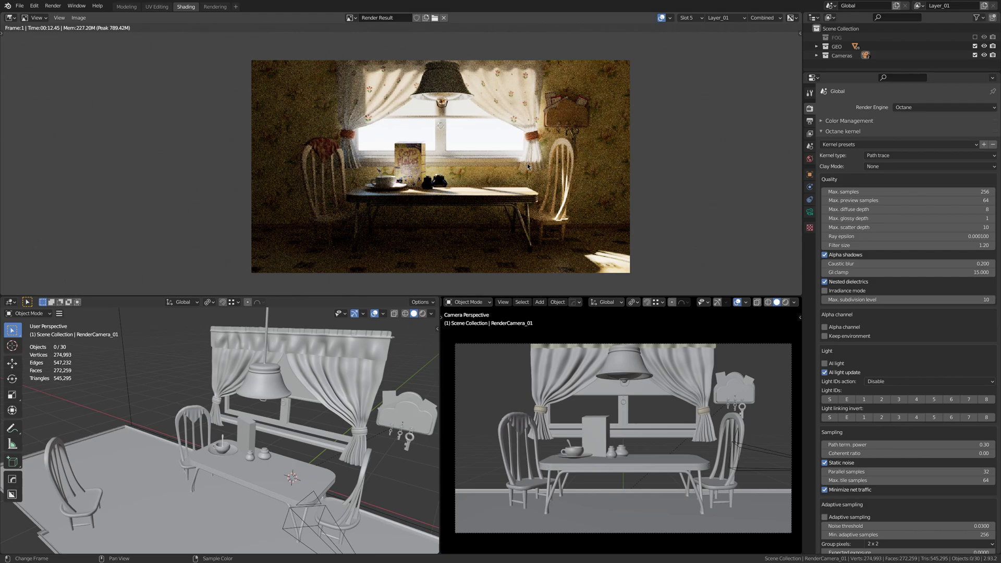
Step through the stored kitchen renders in Slots 1–8 to compare them.
key("6")
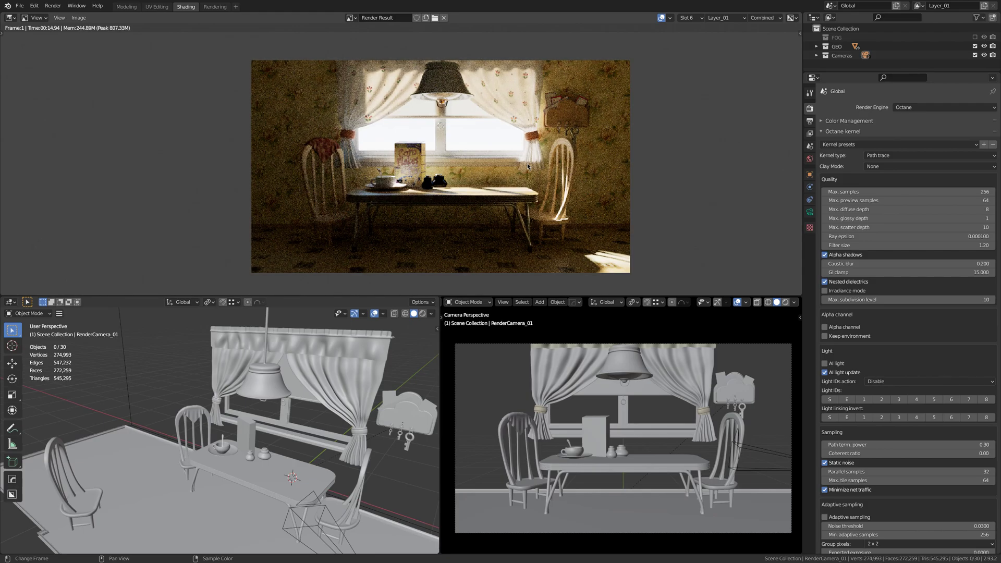
key("5")
key("1")
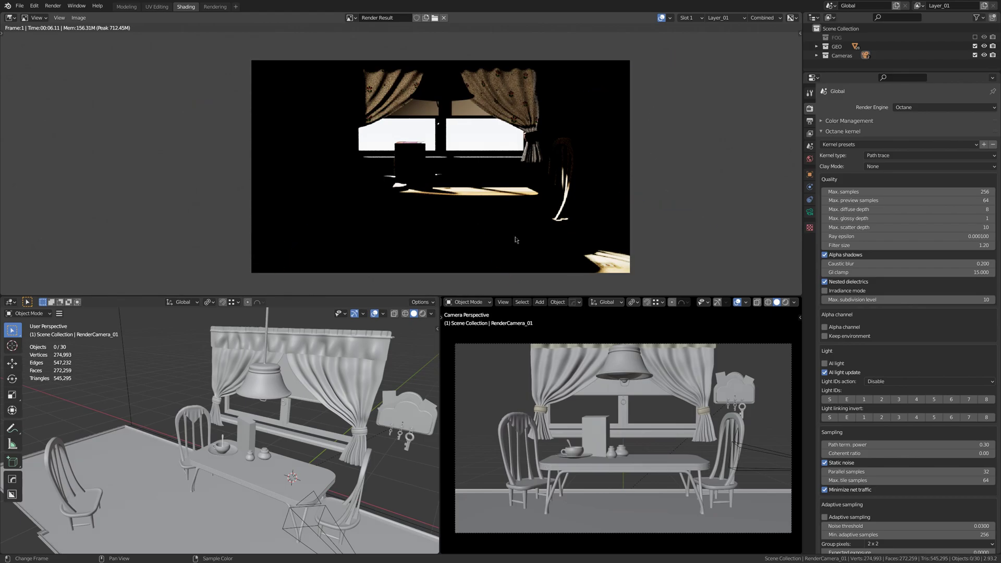
key("j")
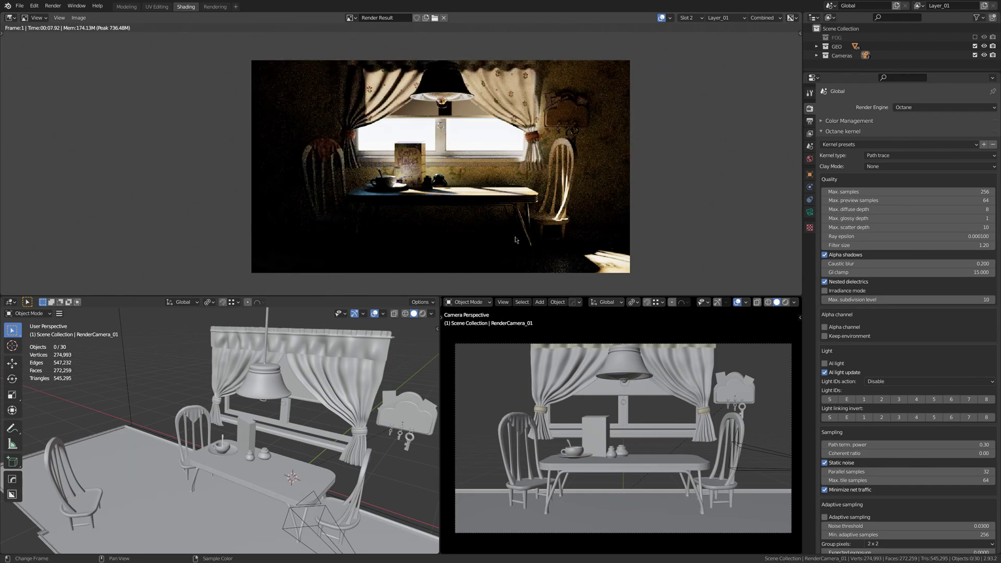
key("j")
key("j")
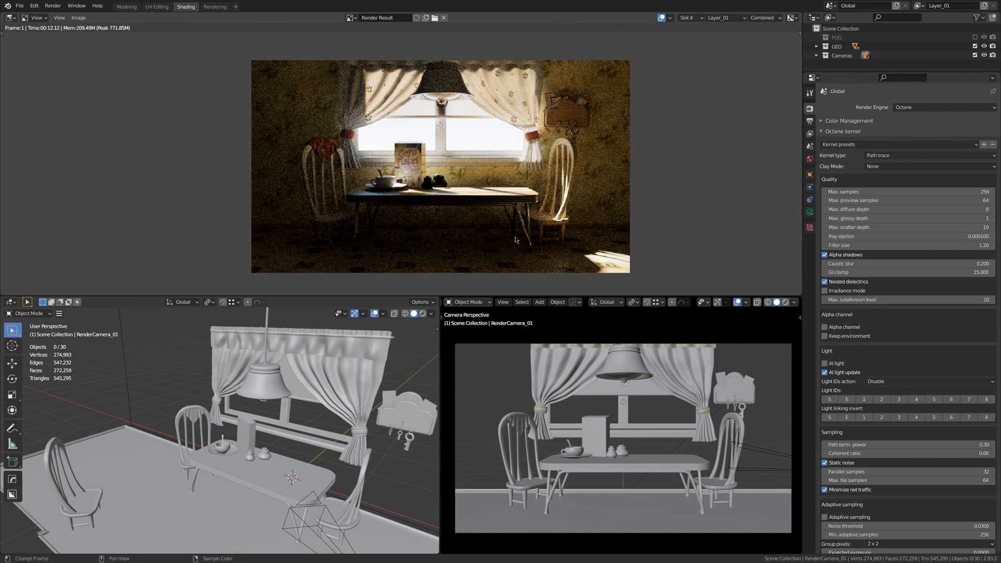
key("j")
key("j")
key("j")
key("j")
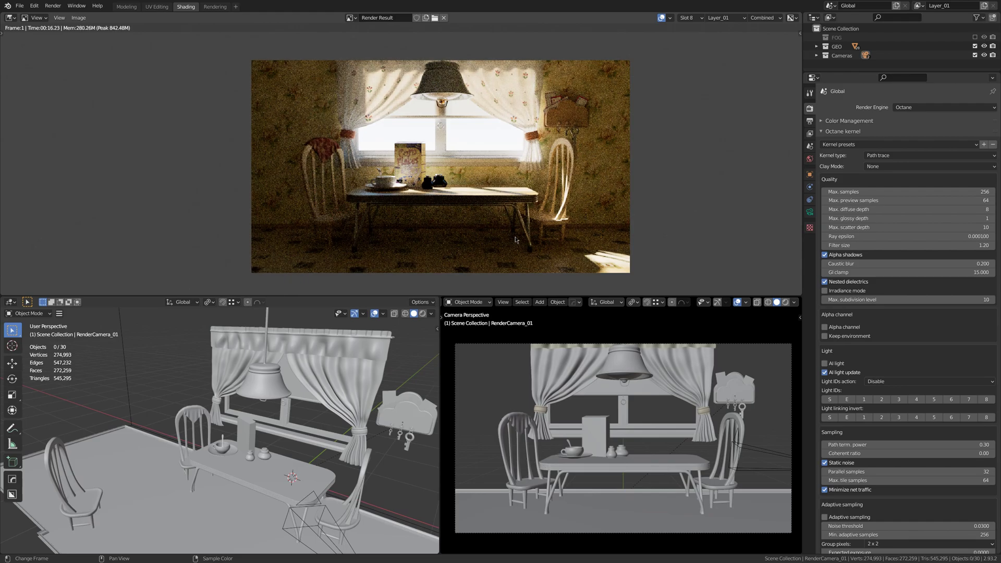
key("alt+j")
key("j")
key("alt+j")
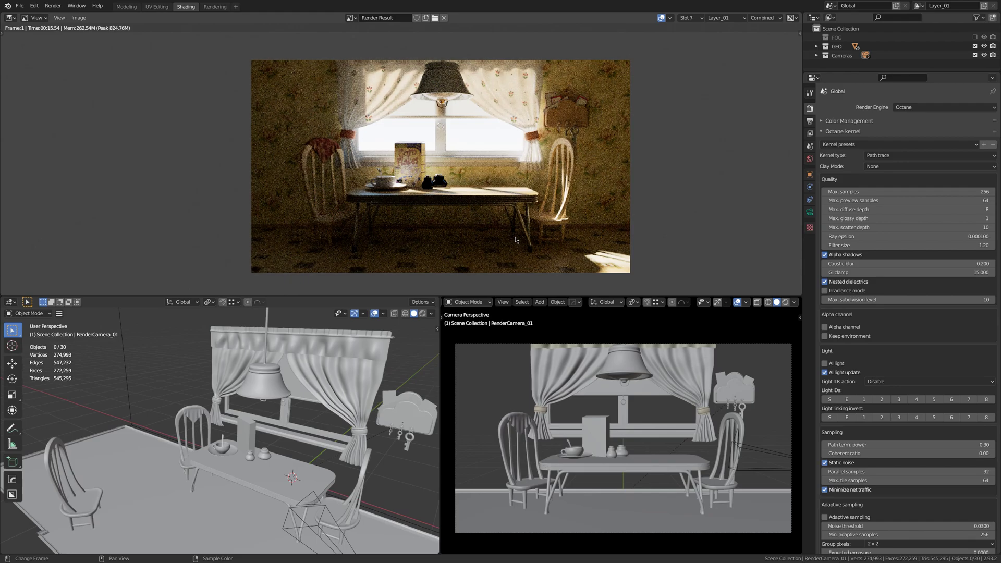
Lower Max. diffuse depth from 8 to 7 and display the Slot 7 render.
left_click(825, 209)
left_click(687, 17)
left_click(693, 85)
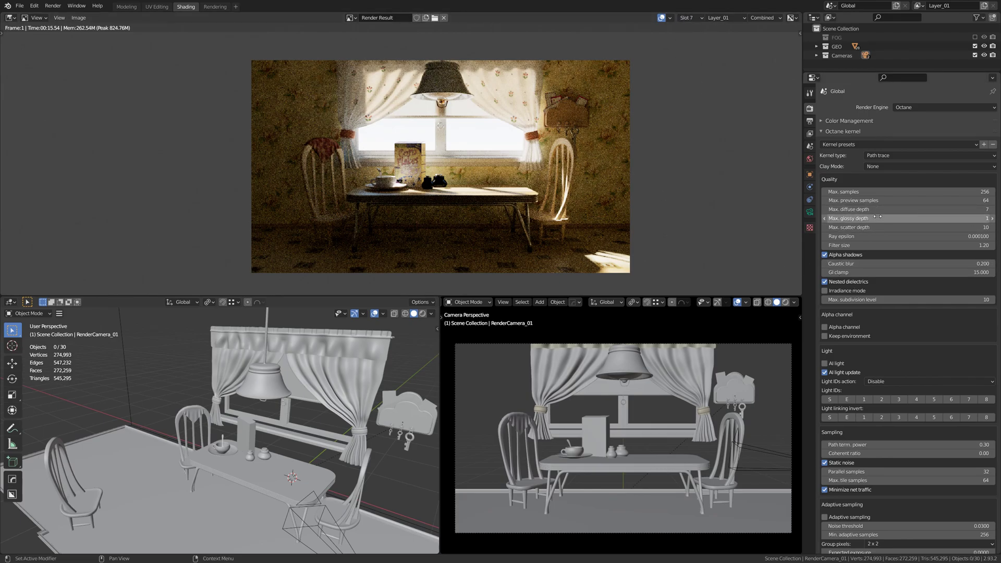
Show Output Properties dimensions: 2560×1440 at 100%, with render region and crop enabled.
middle_click_drag(470, 173, 471, 174)
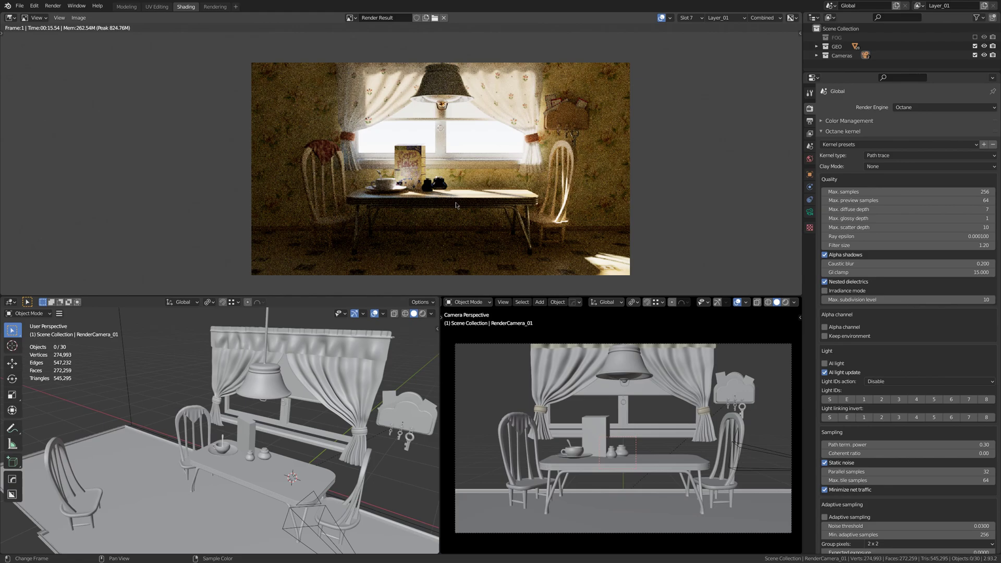
left_click(810, 121)
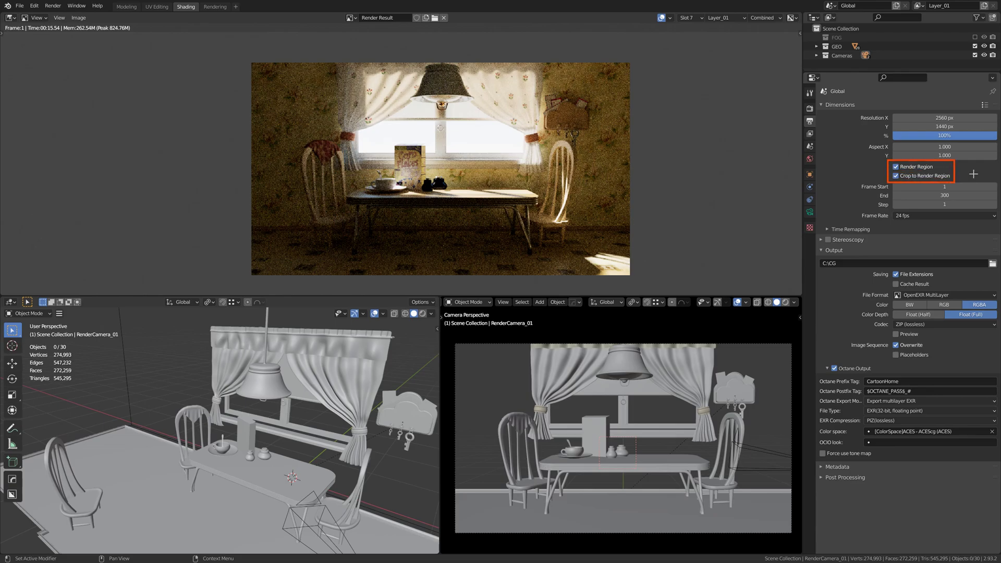
Display the Slot 1 render, save the blend file, and return to the Octane kernel settings.
left_click_drag(887, 179, 839, 180)
left_click(839, 193)
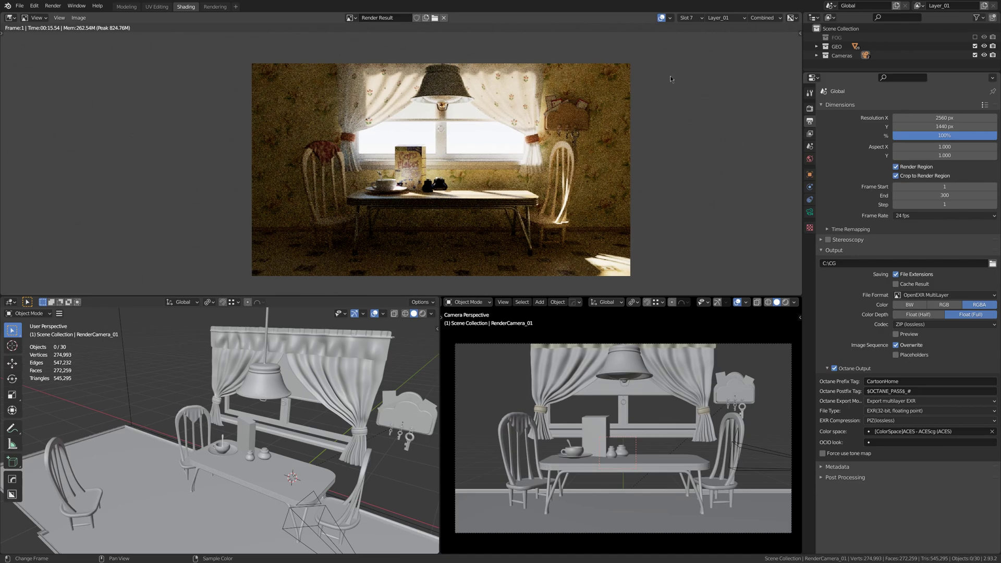
left_click(688, 17)
left_click(688, 27)
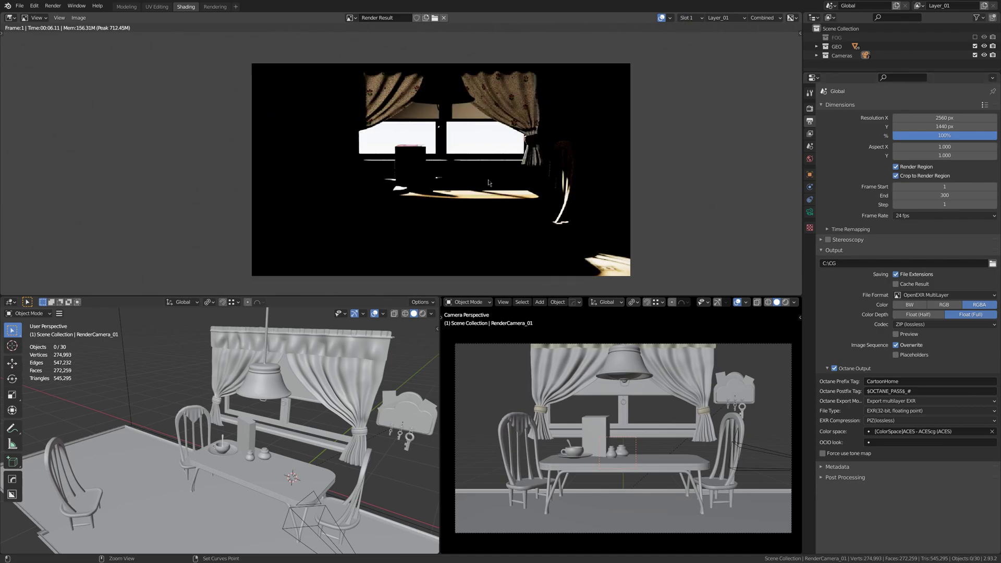
key("ctrl+s")
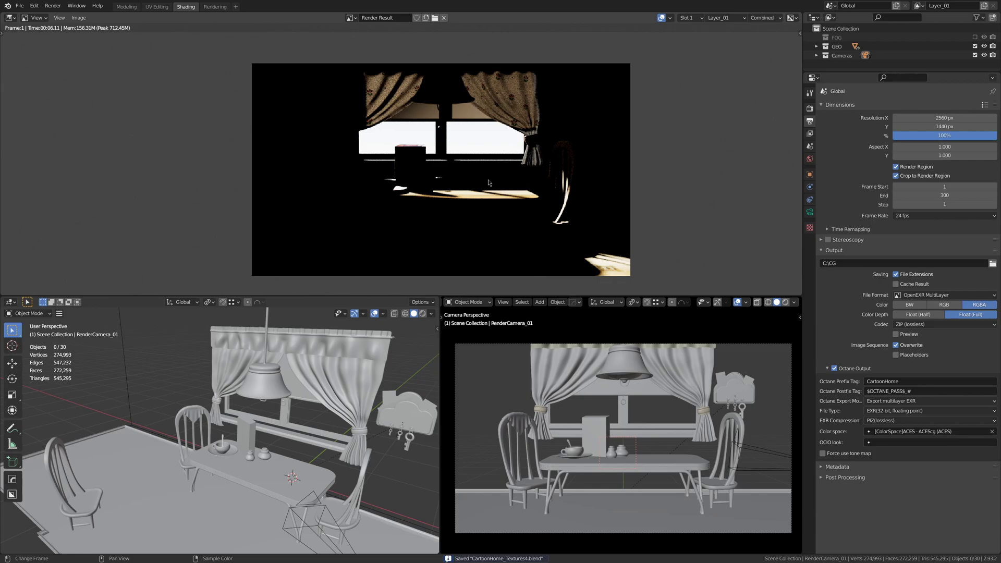
left_click(810, 109)
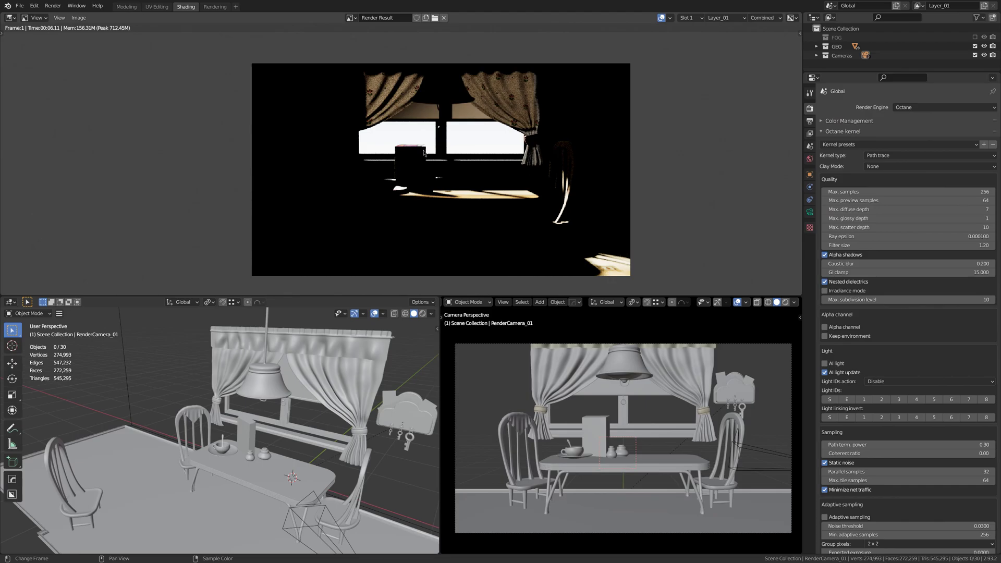
Render the jar close-up, then re-render it in slot 2 with max glossy depth 2 and zoom in.
key("F12")
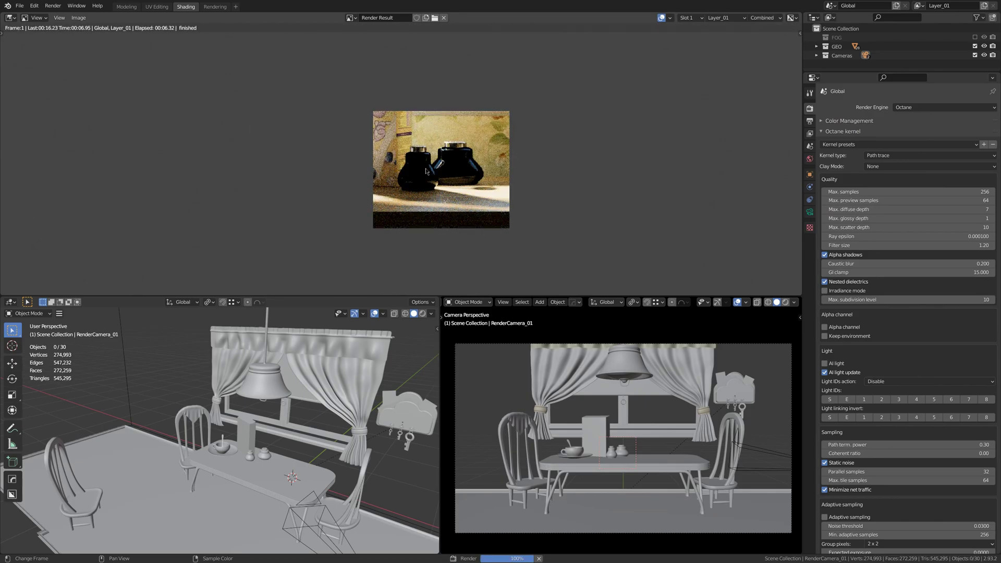
key("ctrl+b")
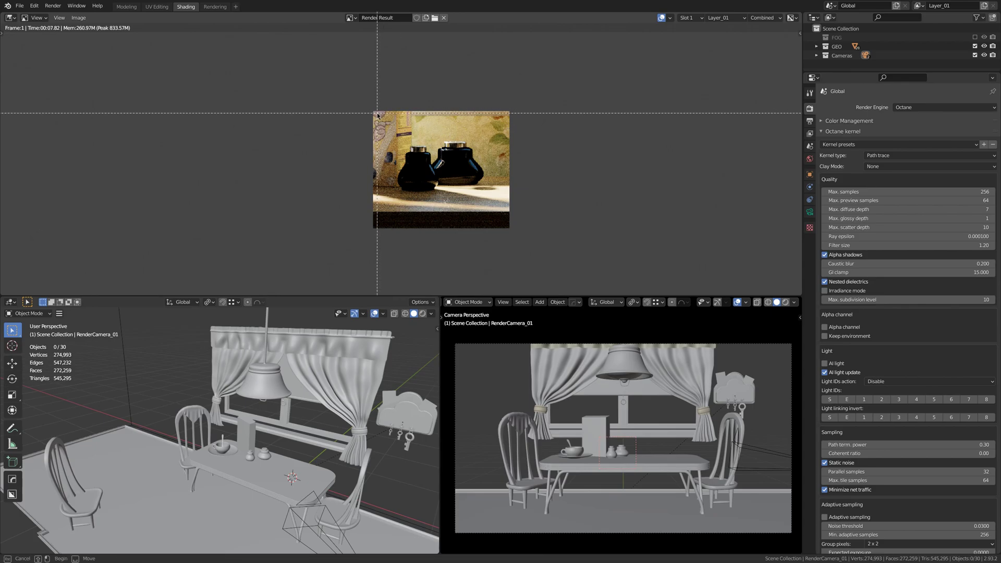
key("Escape")
key("j")
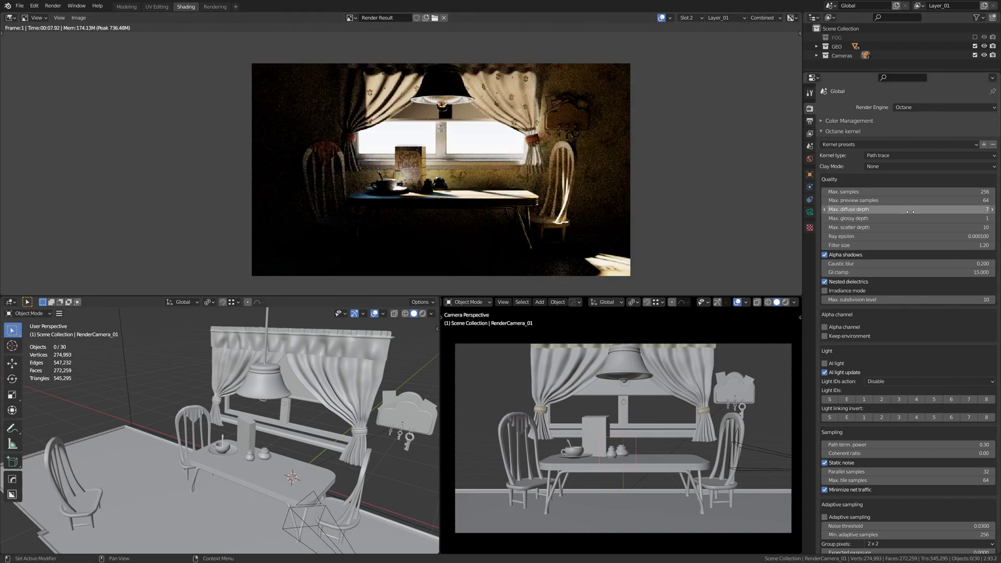
left_click_drag(908, 218, 914, 218)
key("F12")
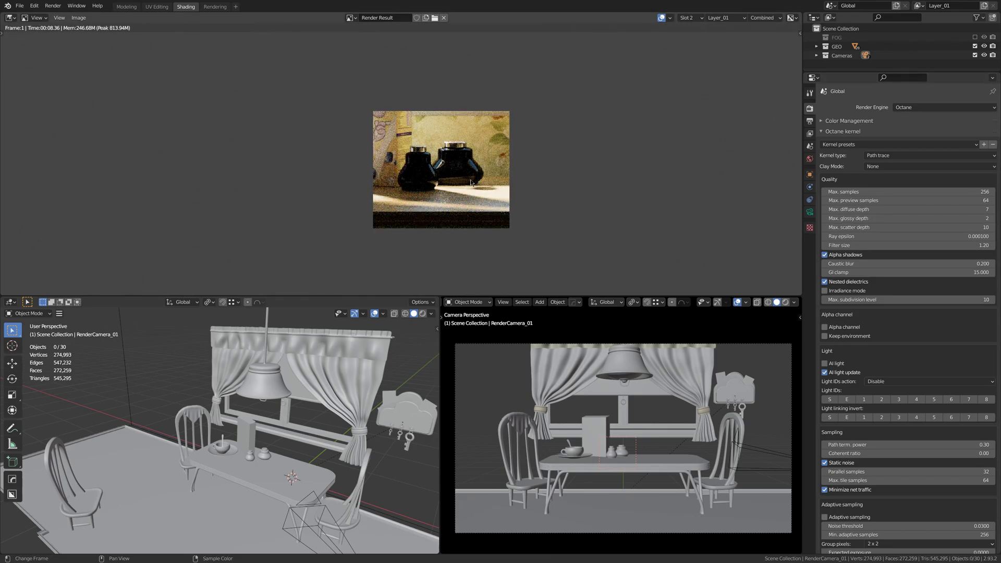
scroll(471, 183, "up", 1)
scroll(464, 177, "up", 2)
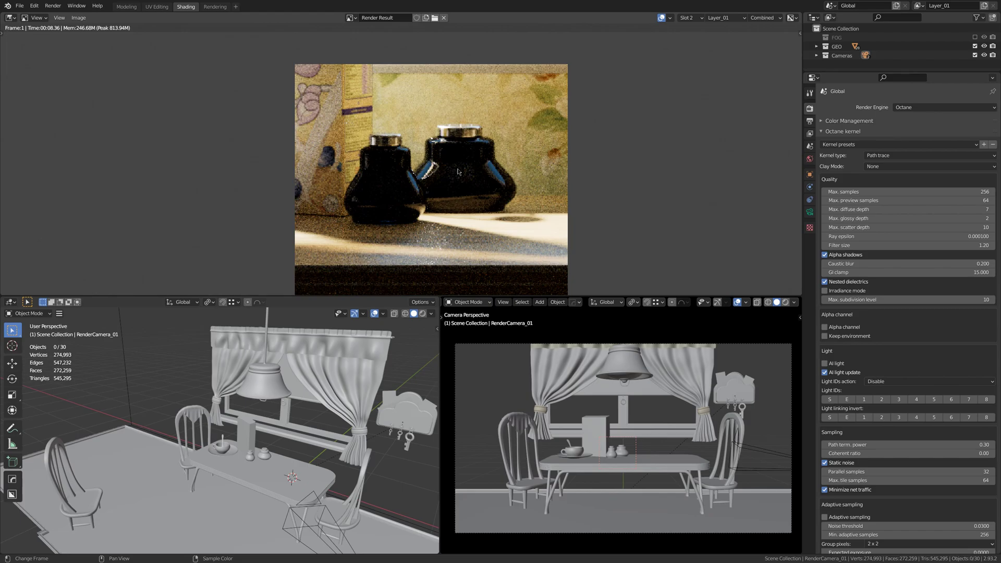
Render the jar close-up into slot 3 with max glossy depth 3.
key("3")
left_click(991, 218)
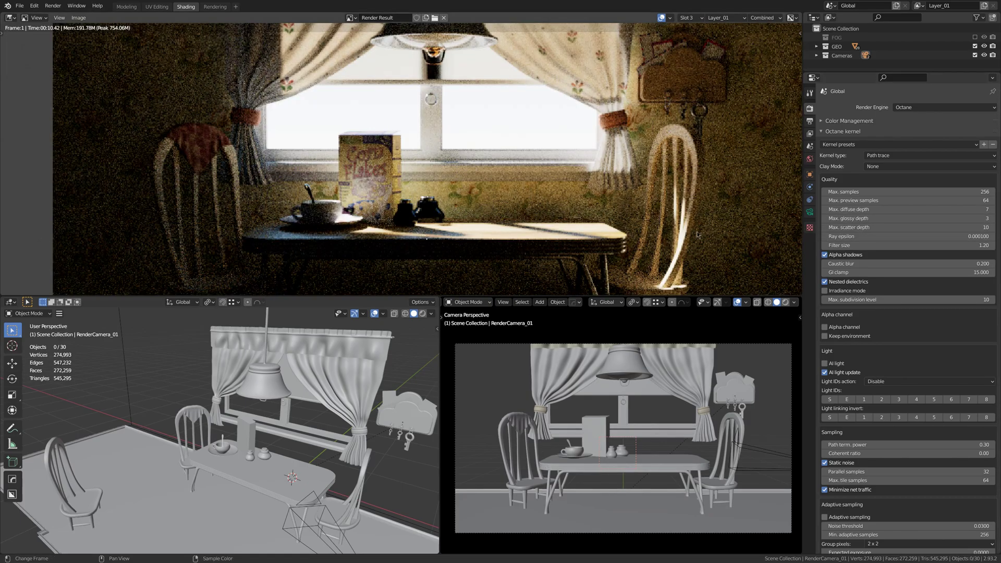
key("F12")
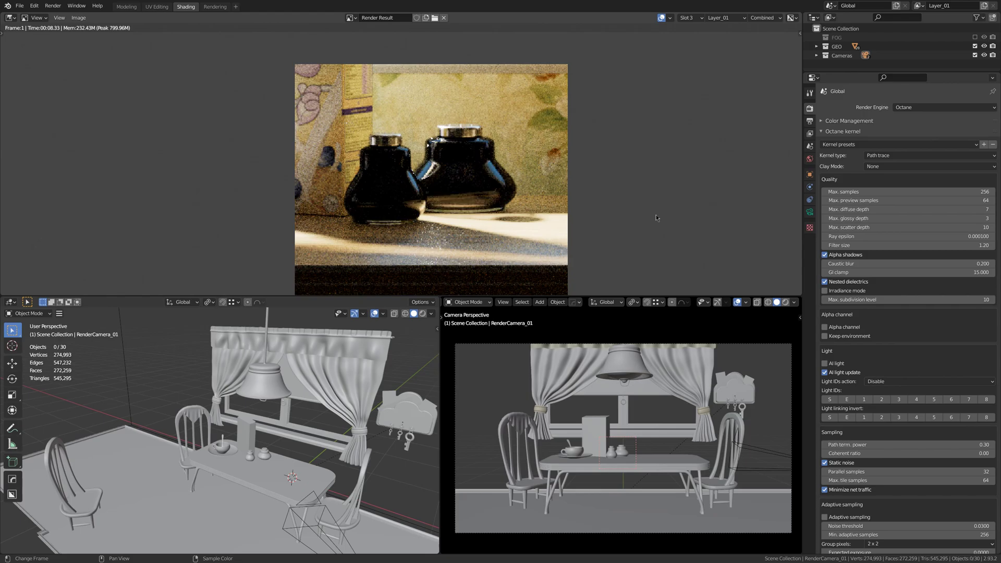
key("j")
key("j")
key("j")
key("j")
key("j")
key("j")
key("j")
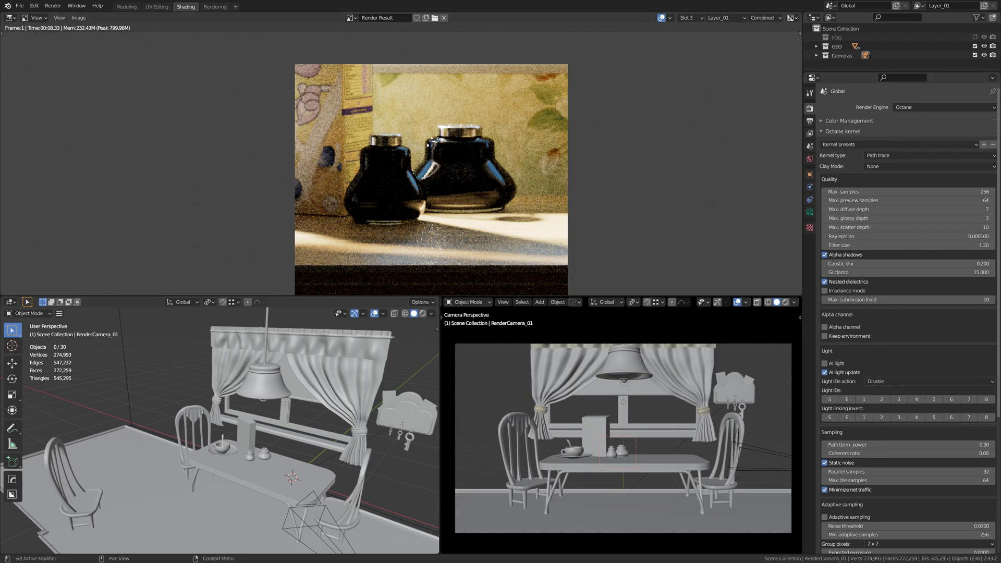
Render slot 4 with max glossy depth 4 and compare it against slot 3.
left_click(991, 220)
key("j")
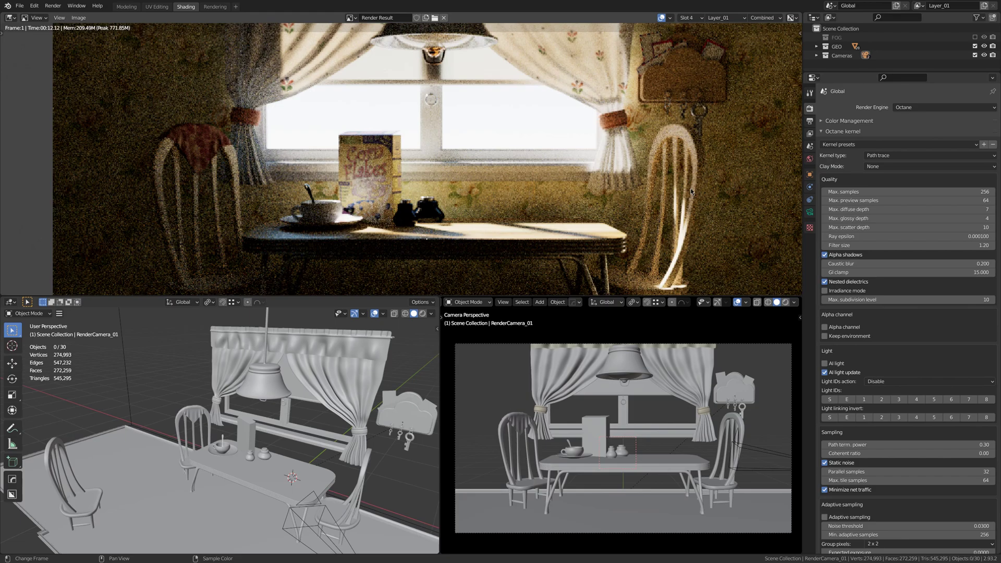
key("F12")
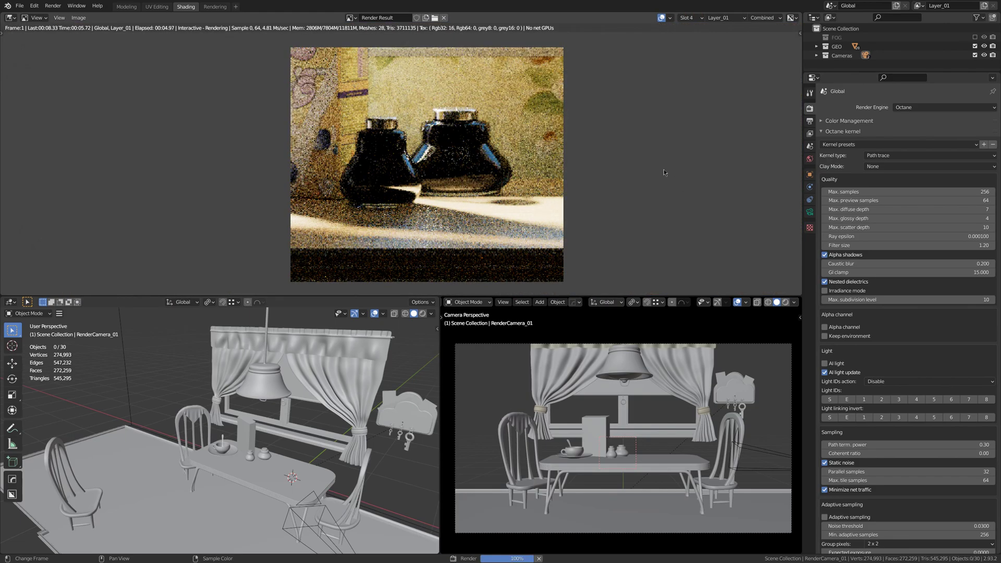
key("j")
key("j")
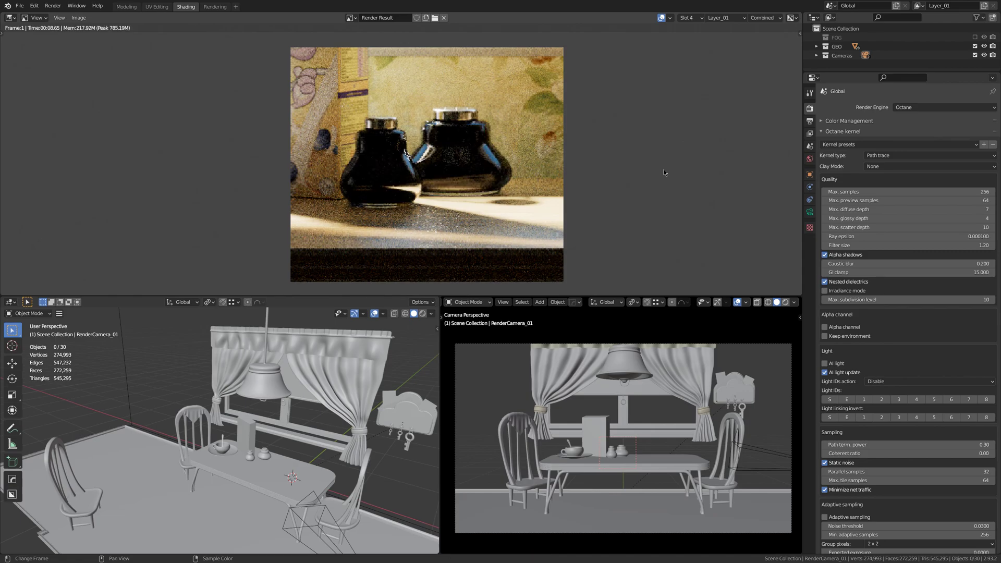
key("j")
key("j")
key("j")
Render at max glossy depth 5, mark the jar reflections in red, and compare with slot 4.
left_click(991, 218)
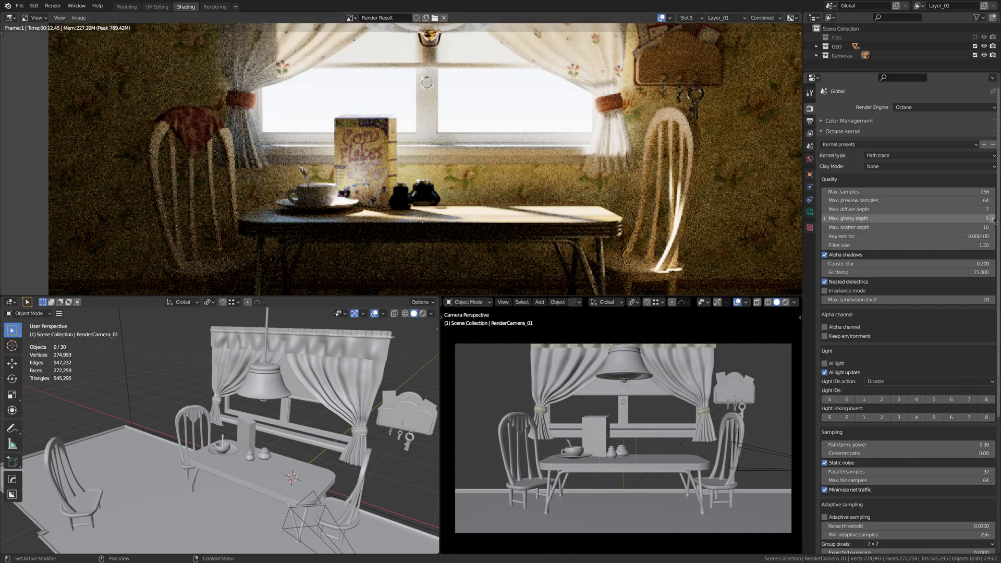
key("F12")
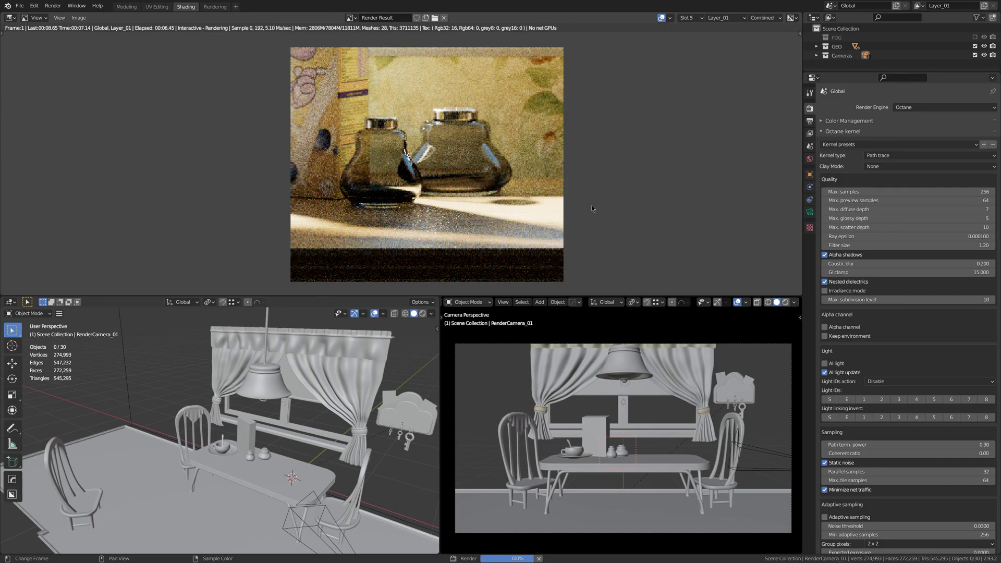
left_click_drag(444, 139, 456, 168)
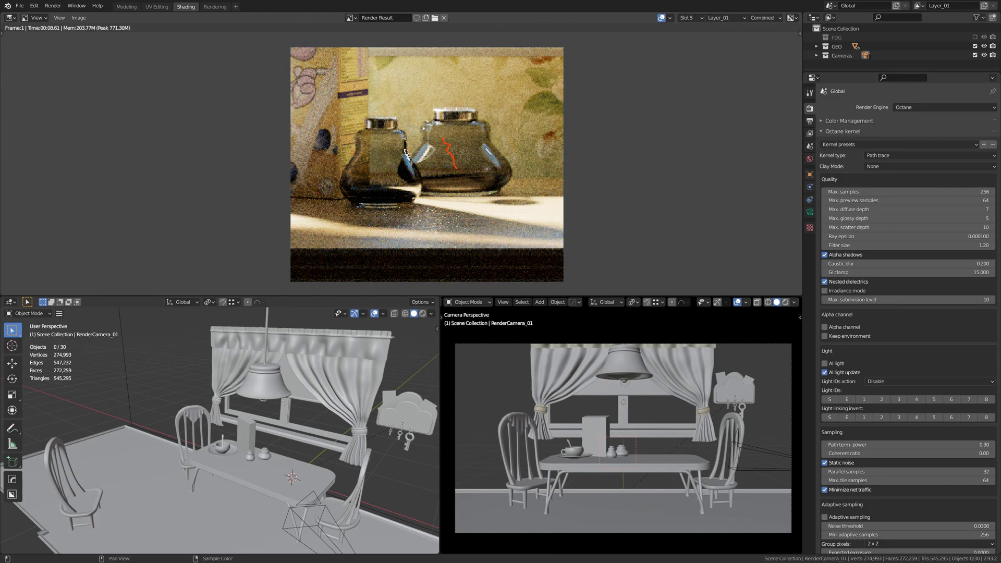
left_click_drag(383, 149, 387, 176)
key("alt+j")
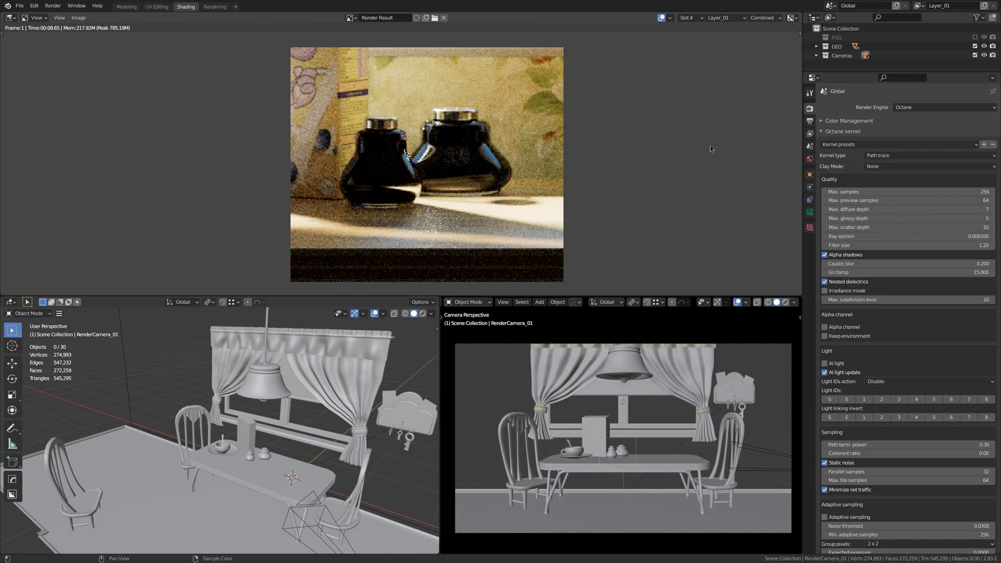
key("j")
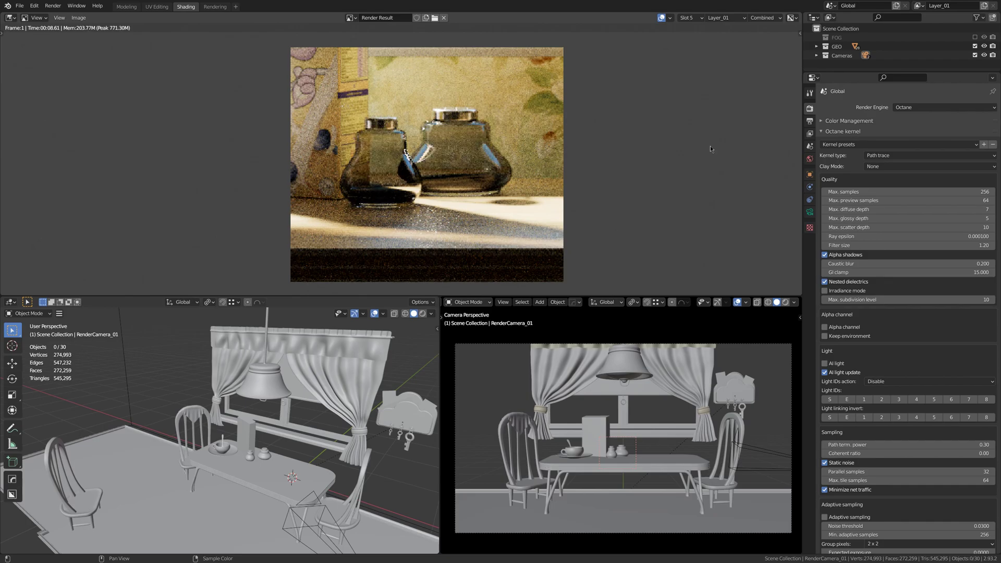
key("alt+j")
key("j")
key("j")
Render the jar close-up at max glossy depth 6, then at 7.
left_click(992, 218)
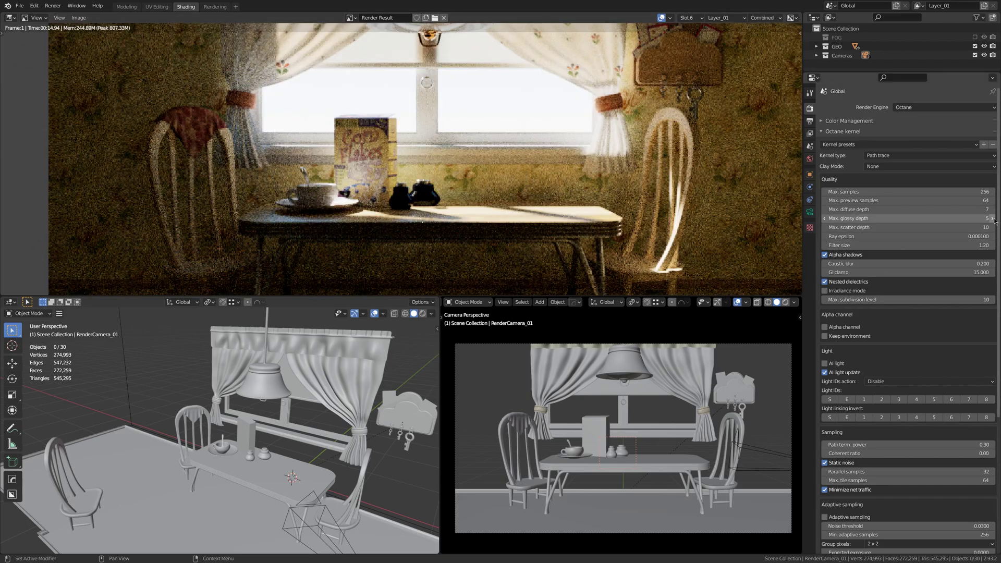
key("F12")
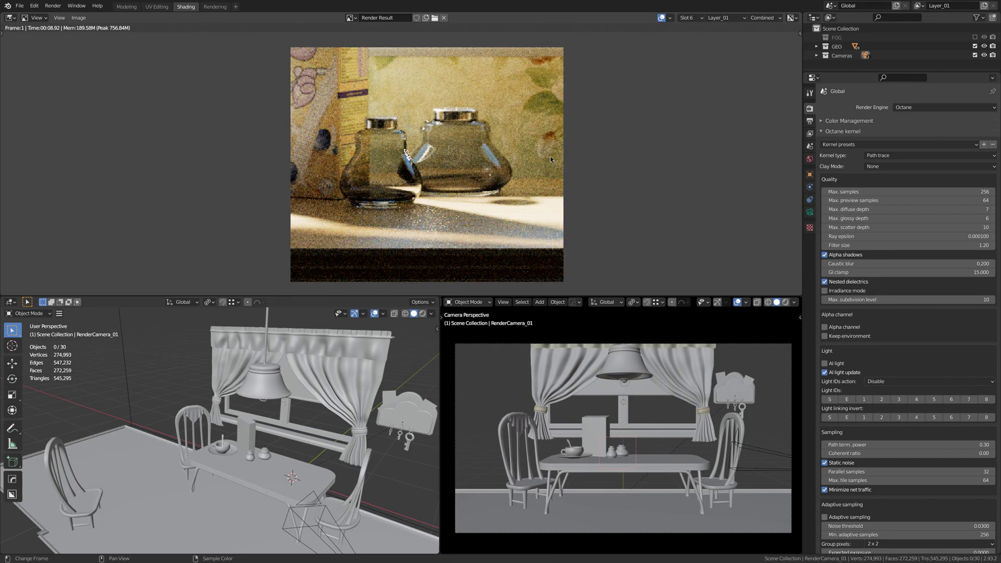
left_click(991, 218)
key("F12")
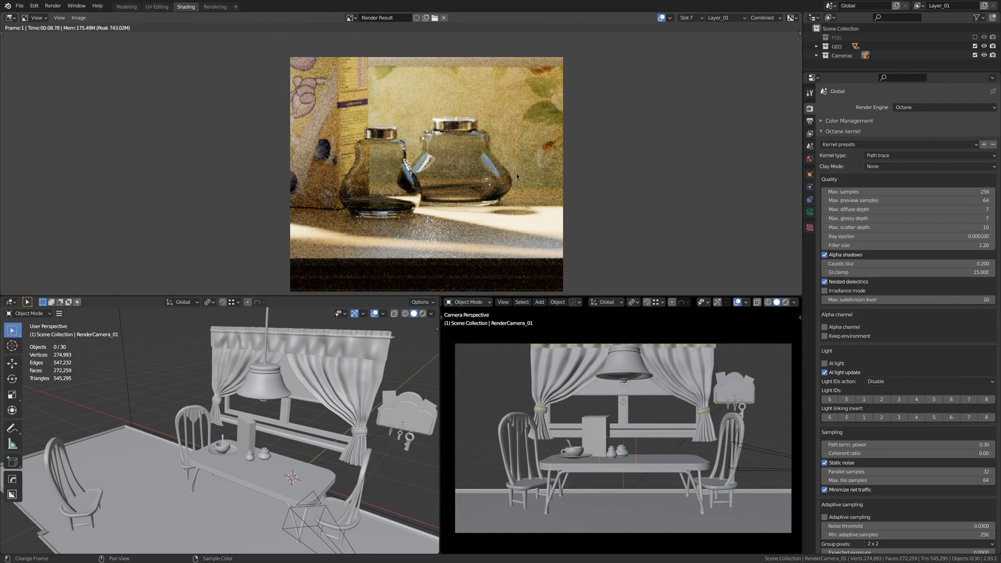
key("j")
Render the close-up at max glossy depth 8 and compare it with earlier slots.
left_click(992, 217)
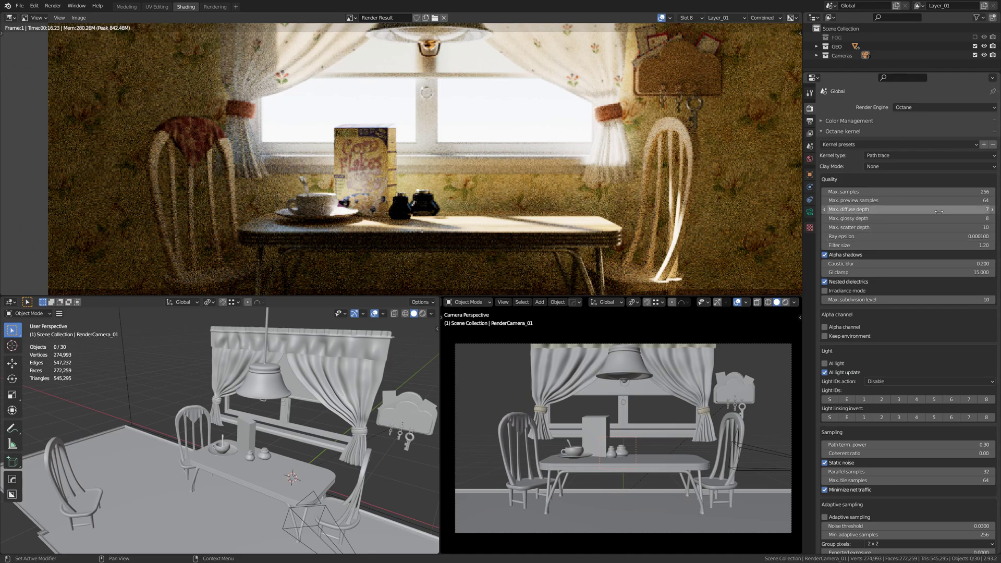
key("F12")
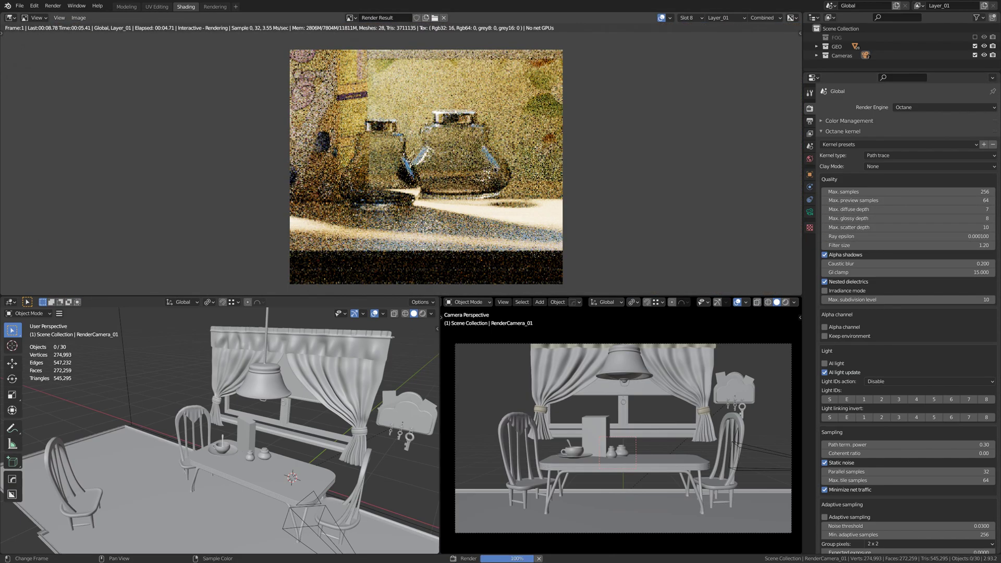
key("j")
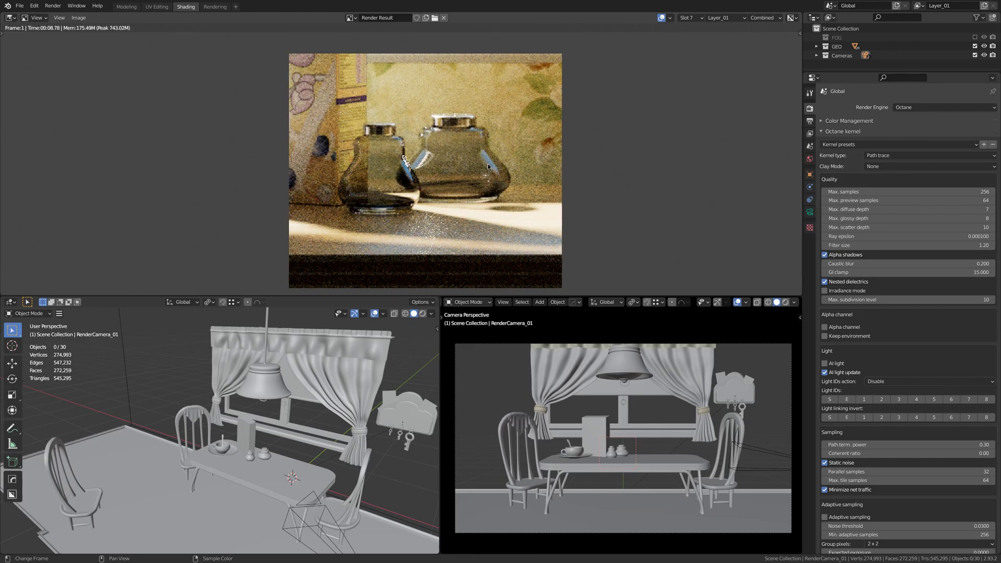
key("j")
key("j")
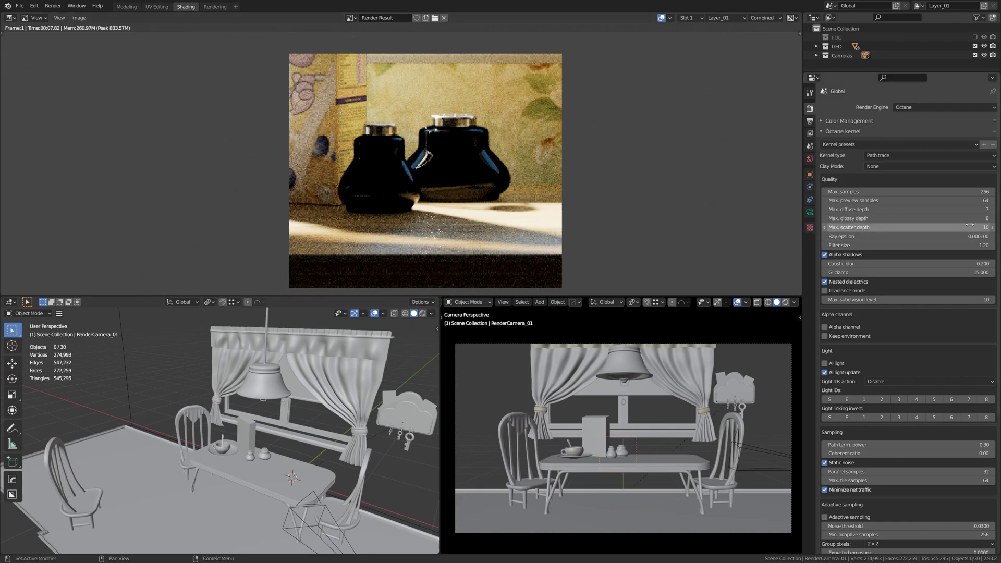
Render at max glossy depth 9, then enter 15 and render the close-up again.
left_click(992, 218)
key("F12")
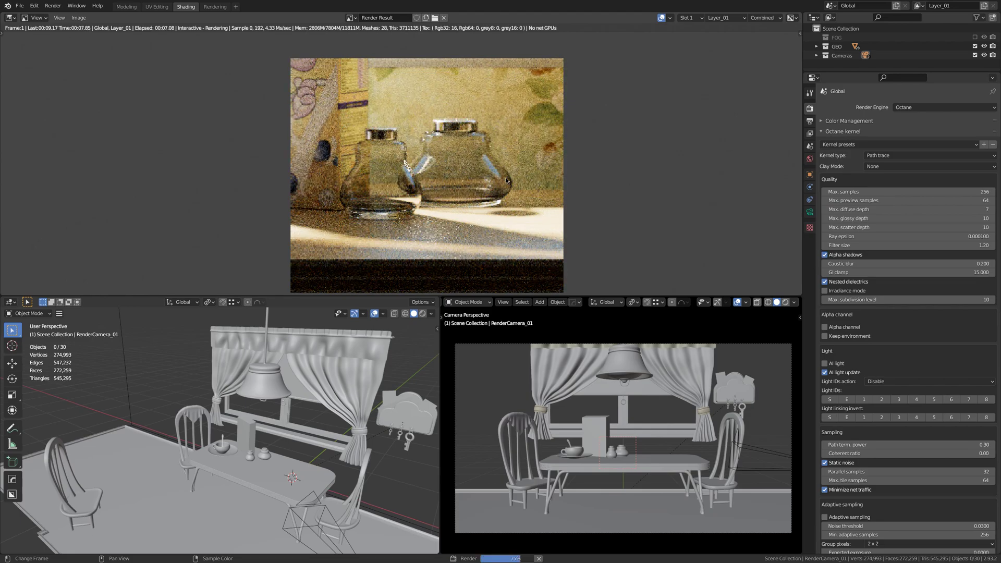
key("j")
double_click(907, 219)
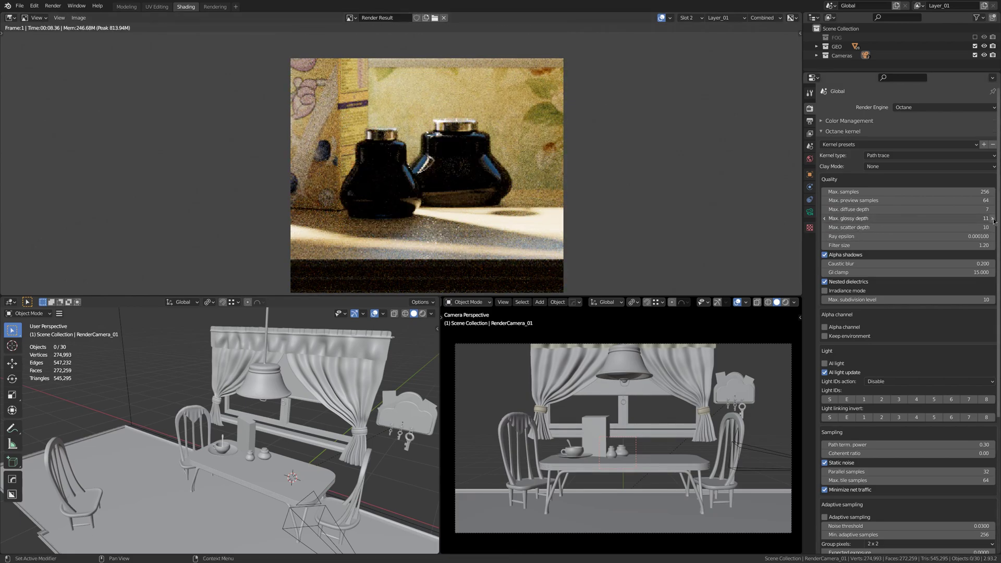
type("15")
key("Return")
key("F12")
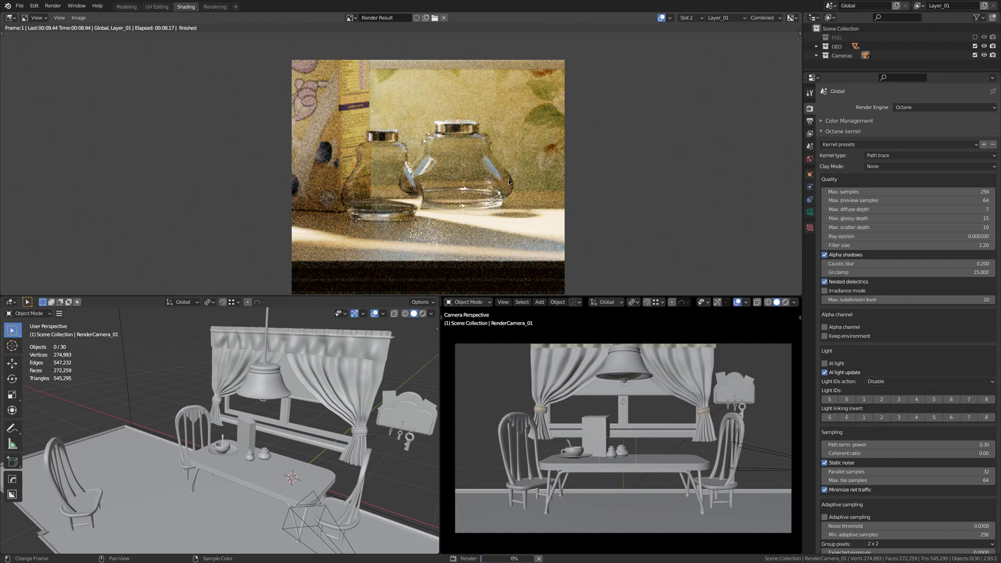
Zoom in on the jar bottoms and flip between render slots to compare them.
scroll(510, 187, "up", 5)
middle_click_drag(513, 187, 503, 202)
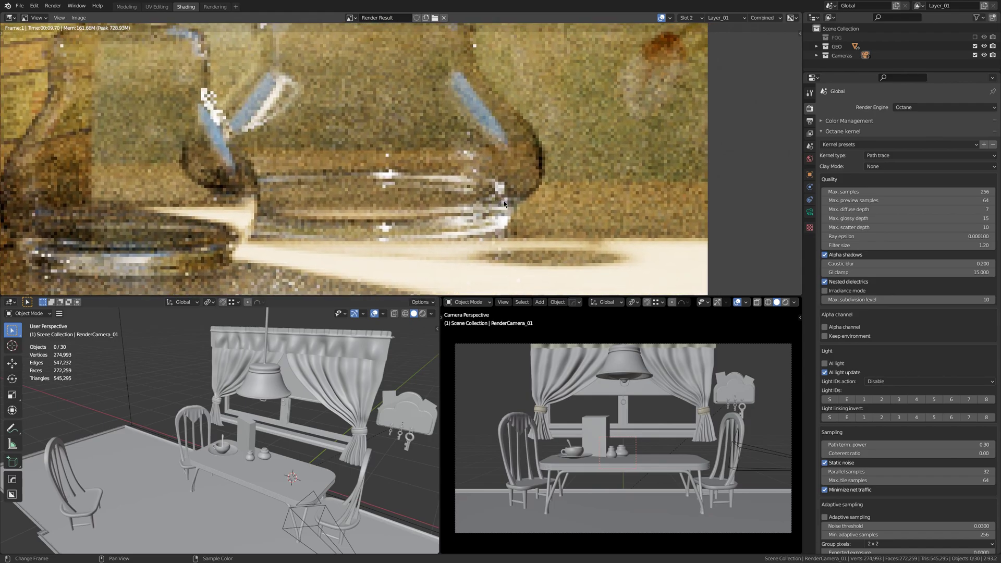
key("j")
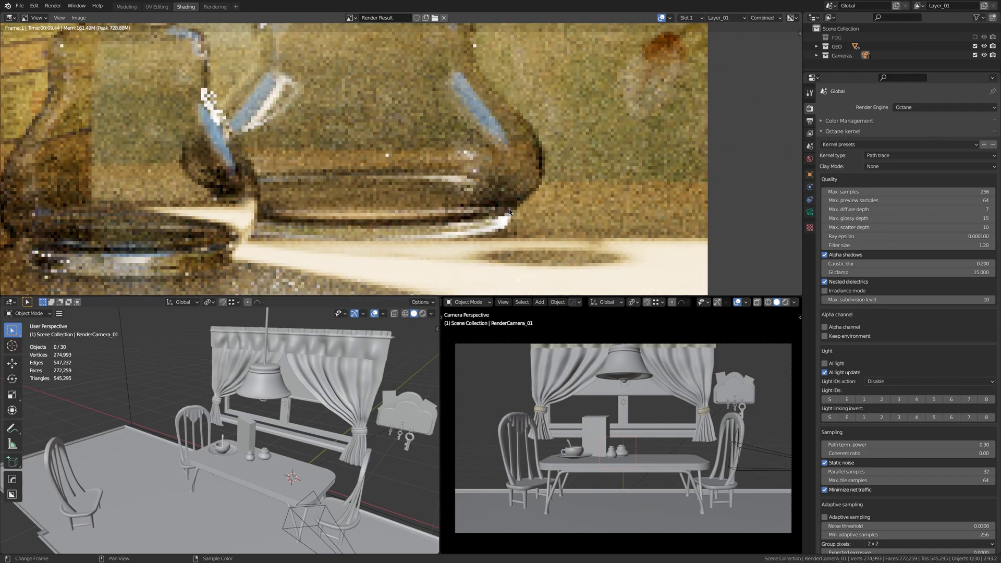
key("j")
key("j")
key("j")
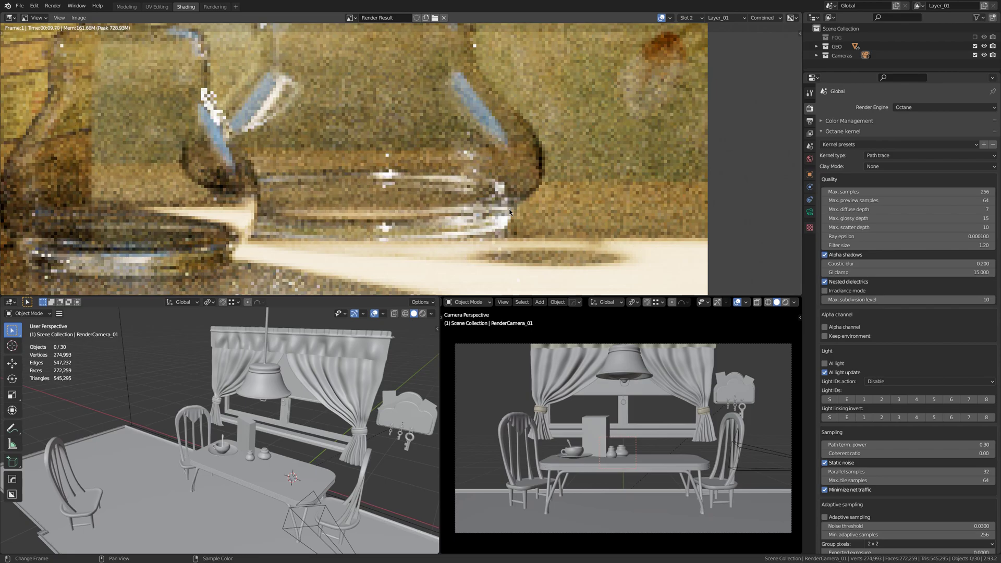
key("j")
key("Home")
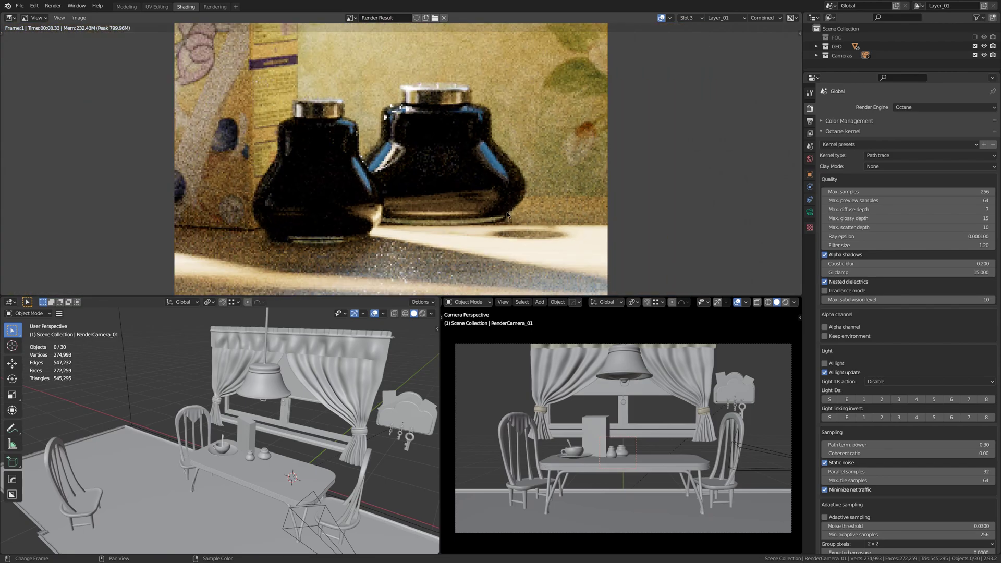
Set max glossy depth to 20, render the close-up, and compare with slot 2.
double_click(907, 219)
type("20")
key("Return")
left_click(52, 6)
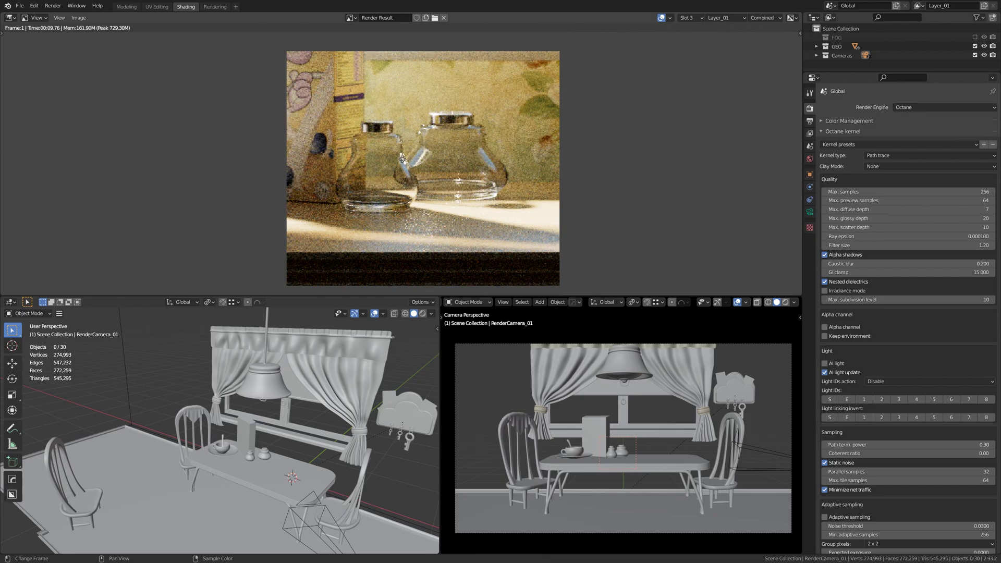
key("2")
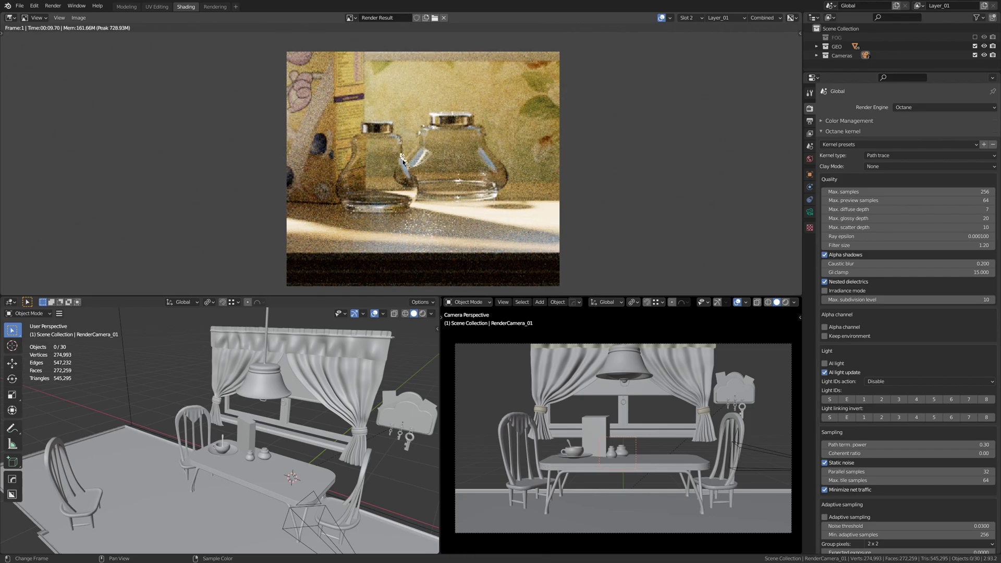
key("4")
Render the close-up at max glossy depth 25 and then 30, comparing against depth 20.
left_click(993, 218)
left_click(992, 219)
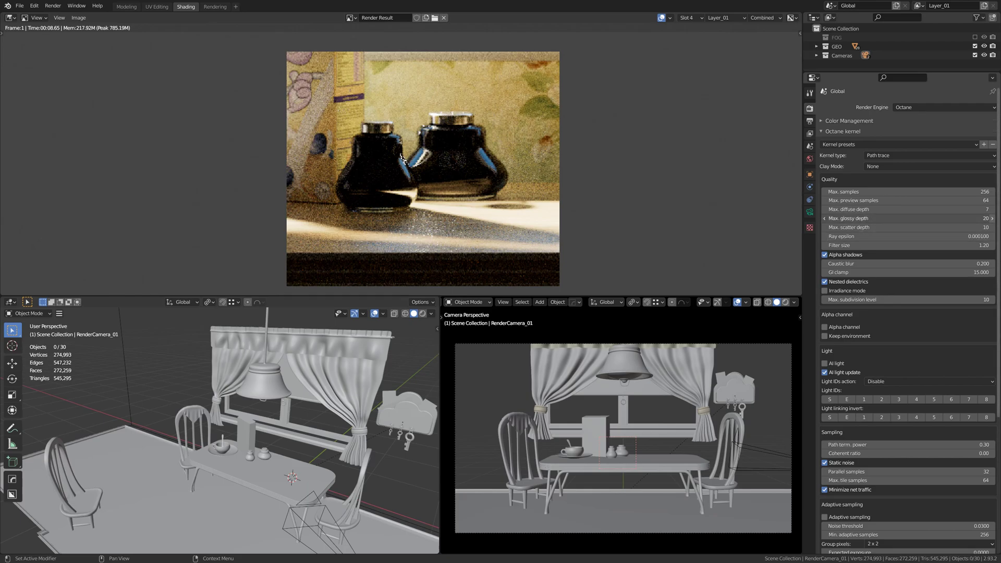
left_click(992, 219)
key("F12")
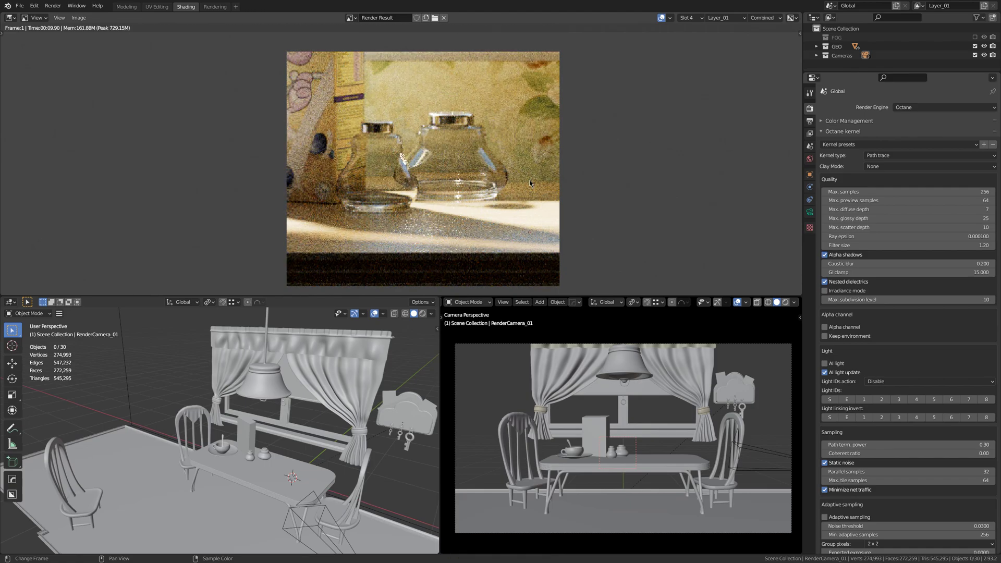
key("j")
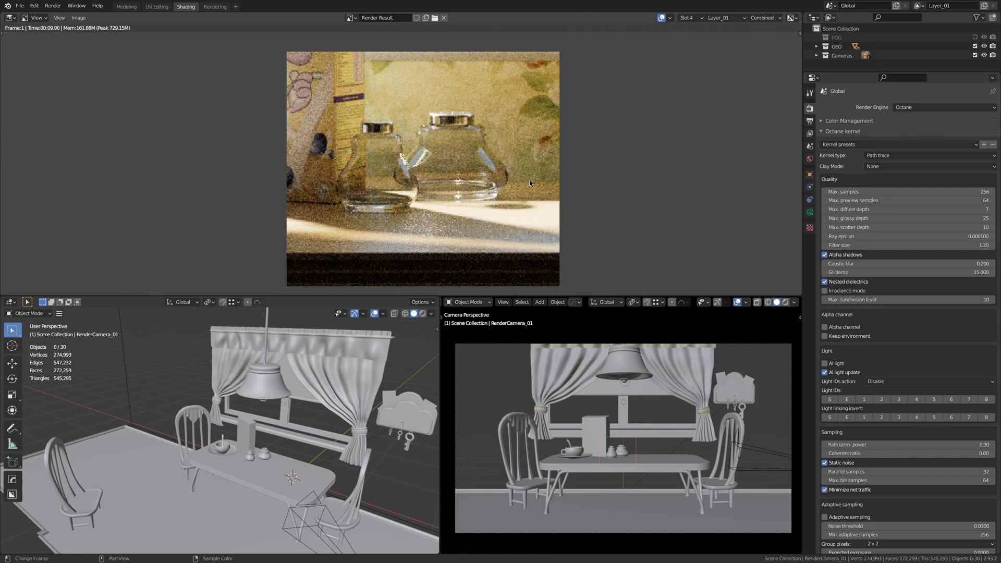
key("j")
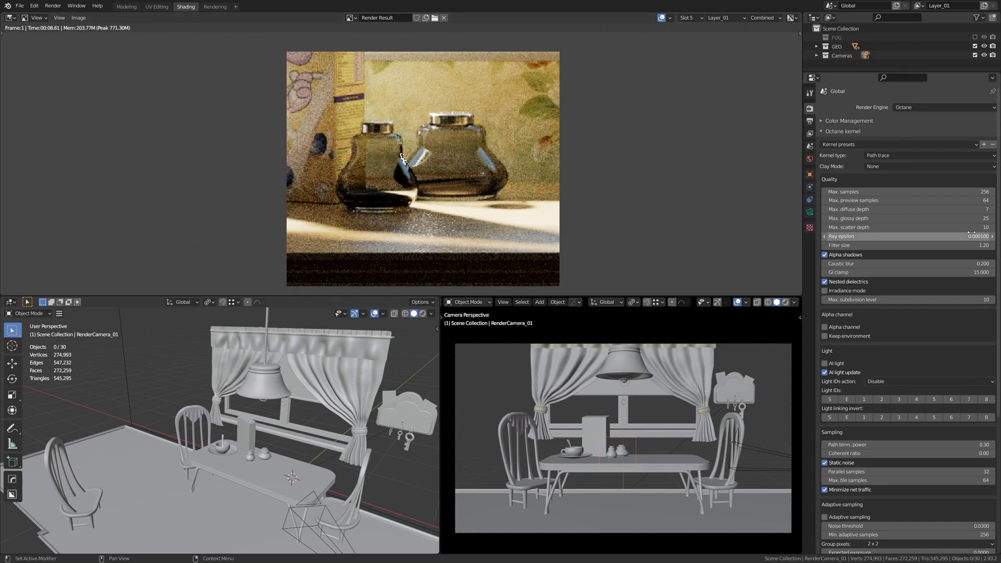
left_click_drag(971, 218, 982, 218)
key("F12")
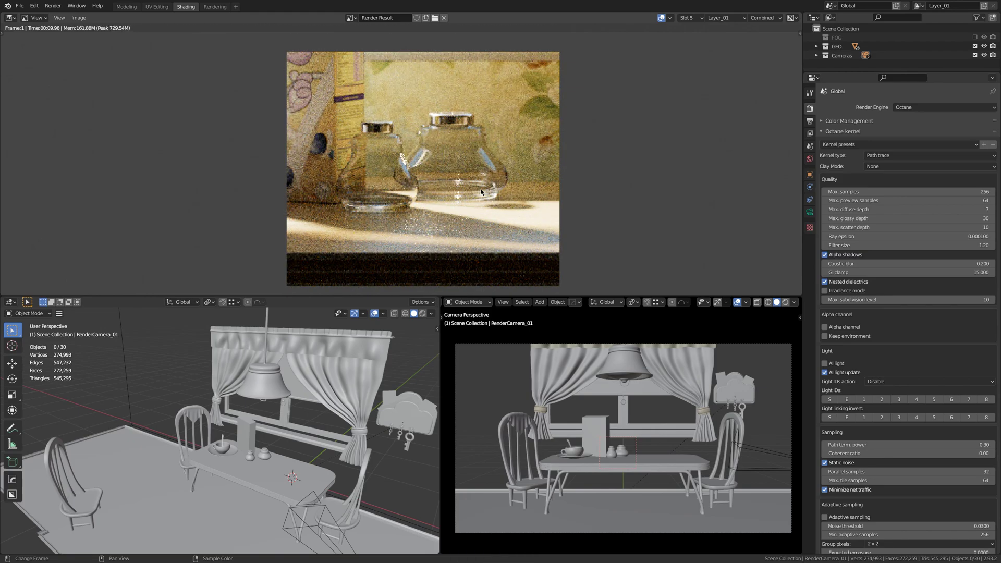
Lower max glossy depth back to 25 and turn the render view into an empty Shader Editor.
left_click(826, 219)
left_click(825, 219)
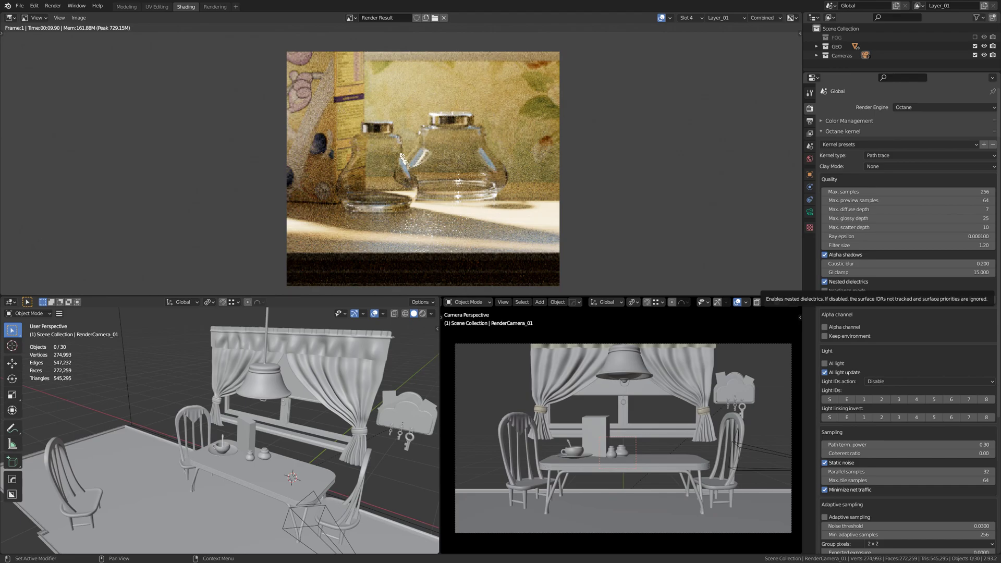
key("Escape")
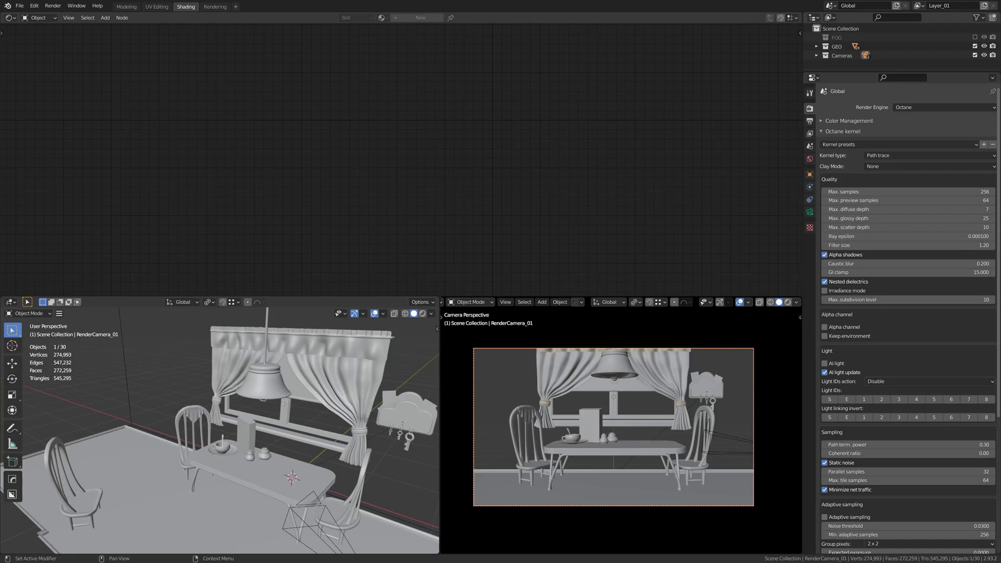
Set the output resolution percentage to 30%.
left_click(810, 121)
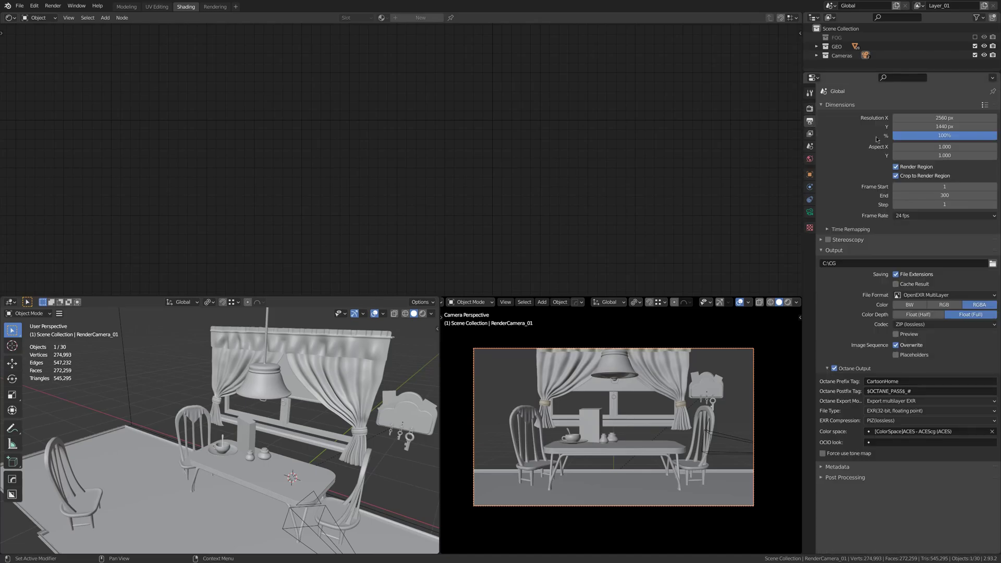
left_click(935, 135)
type("30")
key("Return")
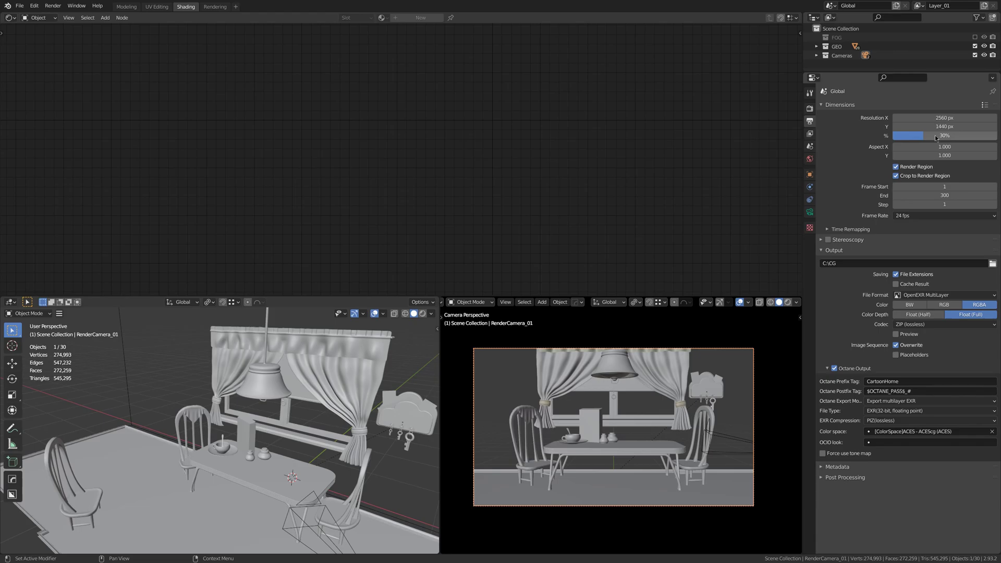
Set the Octane kernel's GI clamp to 1.
left_click(810, 108)
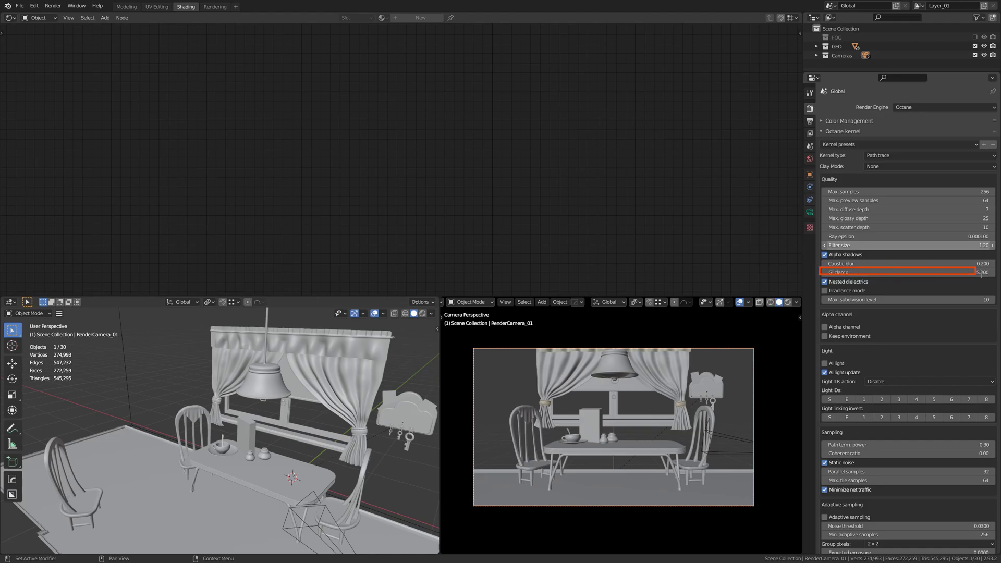
left_click_drag(980, 273, 996, 273)
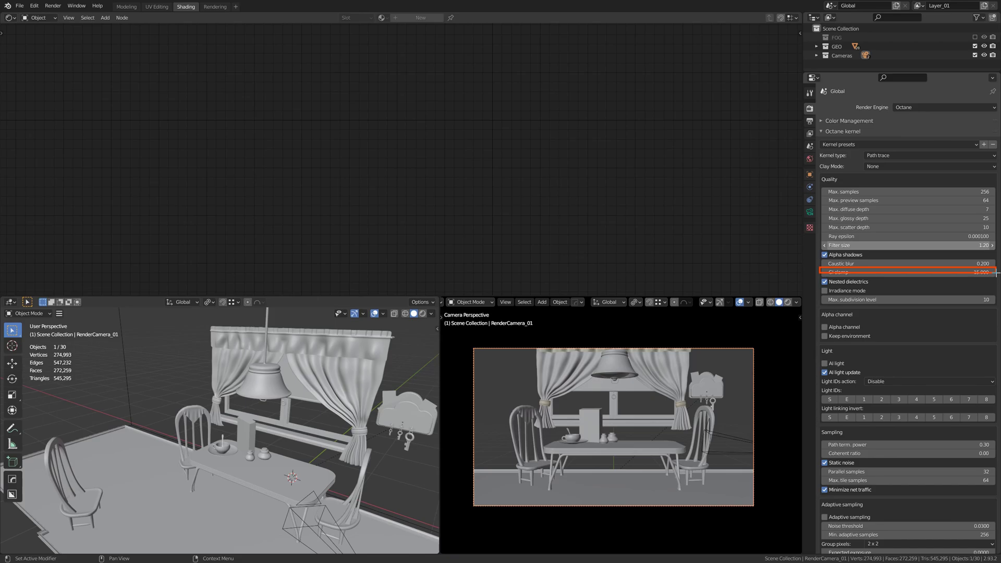
left_click(897, 272)
type("1")
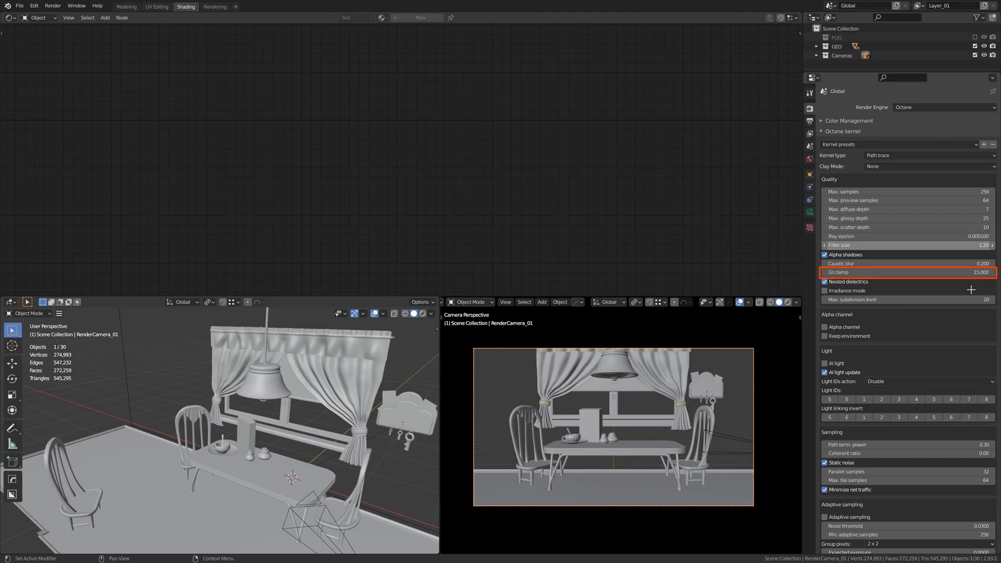
key("Return")
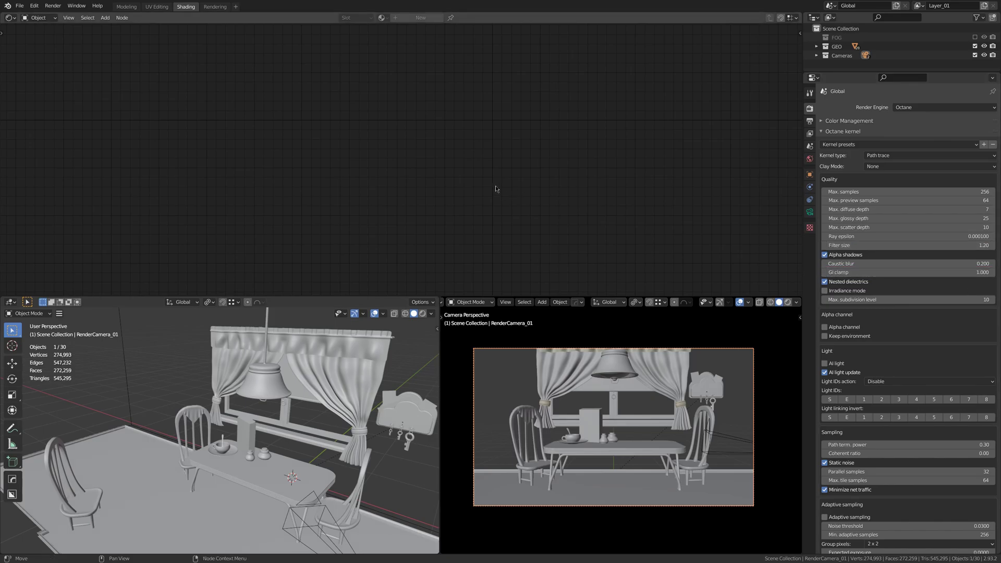
Render the kitchen at GI clamp 1, then zoom in and sample pixels along the sunlit chair leg.
key("F12")
scroll(471, 155, "up", 3)
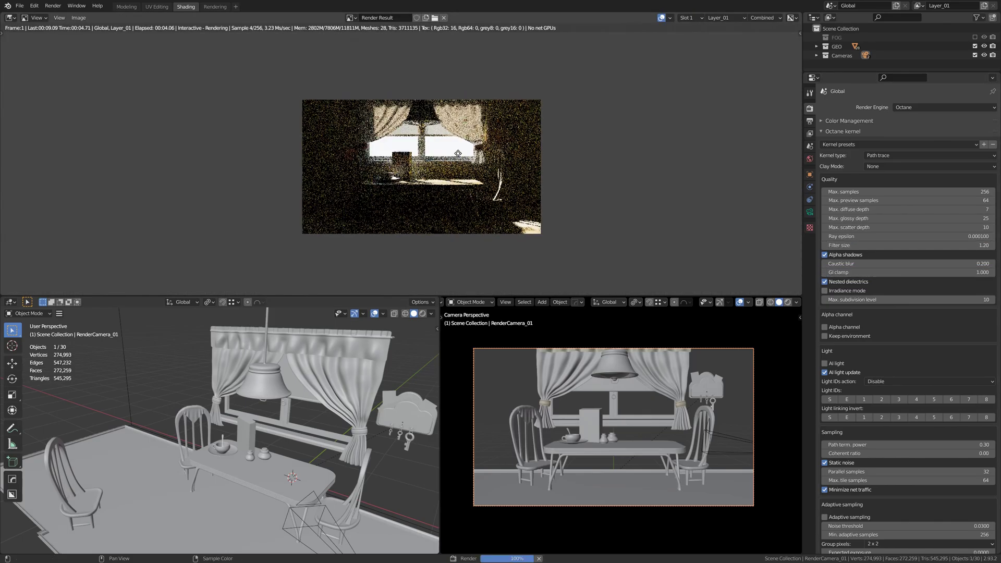
scroll(408, 217, "up", 4)
scroll(408, 217, "up", 3)
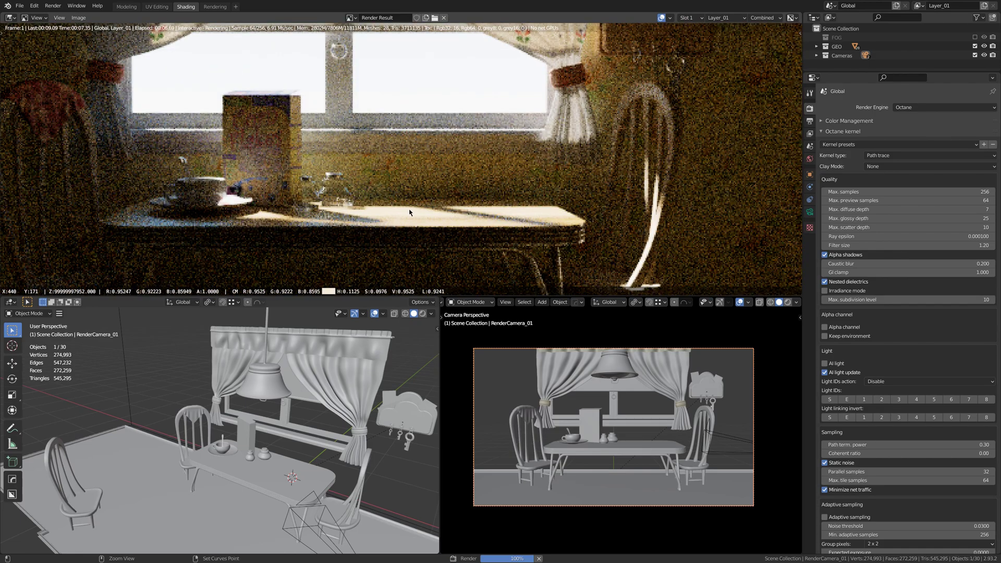
scroll(410, 201, "down", 3)
scroll(467, 167, "down", 1)
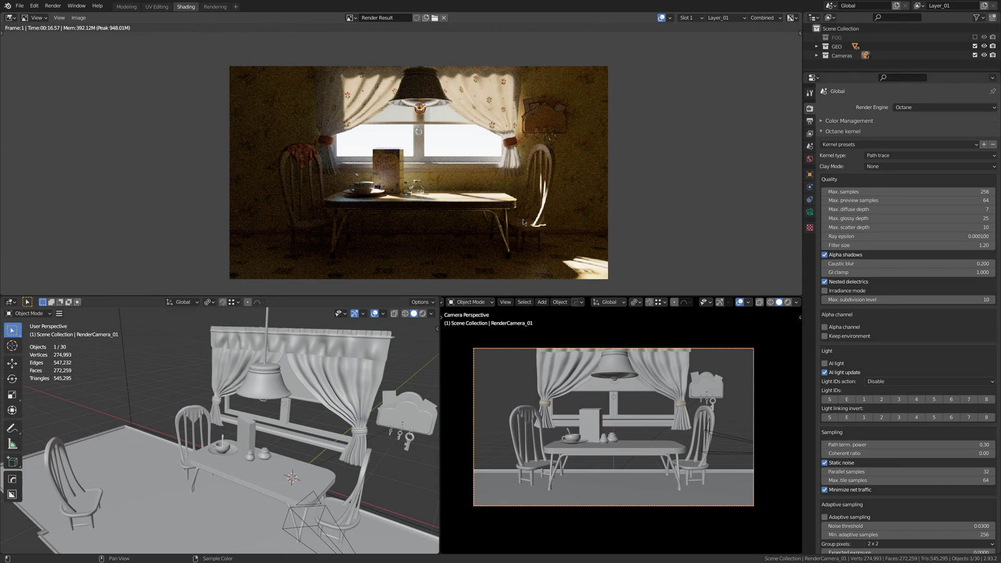
scroll(548, 219, "up", 3)
left_click(521, 185)
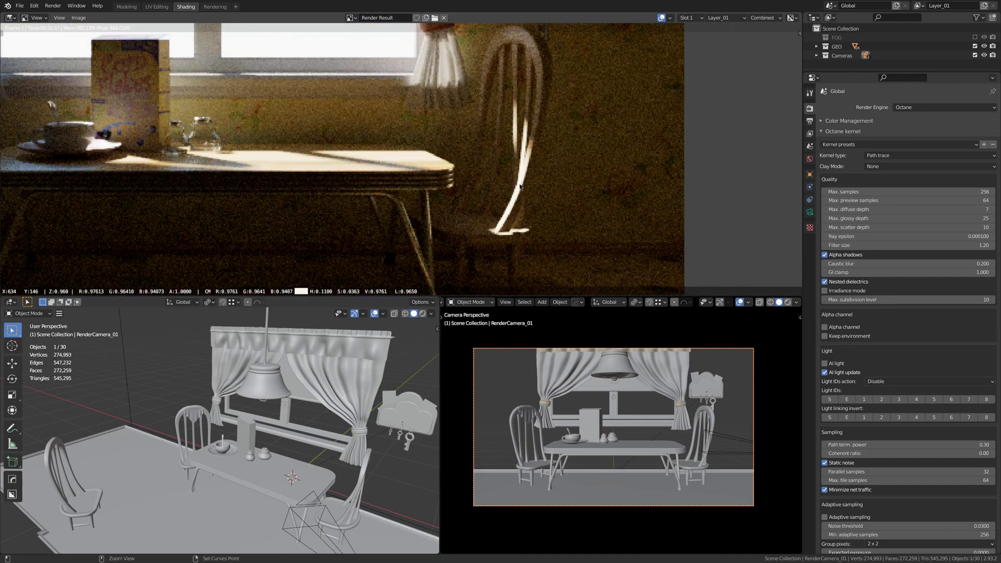
left_click_drag(521, 186, 520, 184)
scroll(464, 176, "down", 1)
scroll(465, 176, "down", 2)
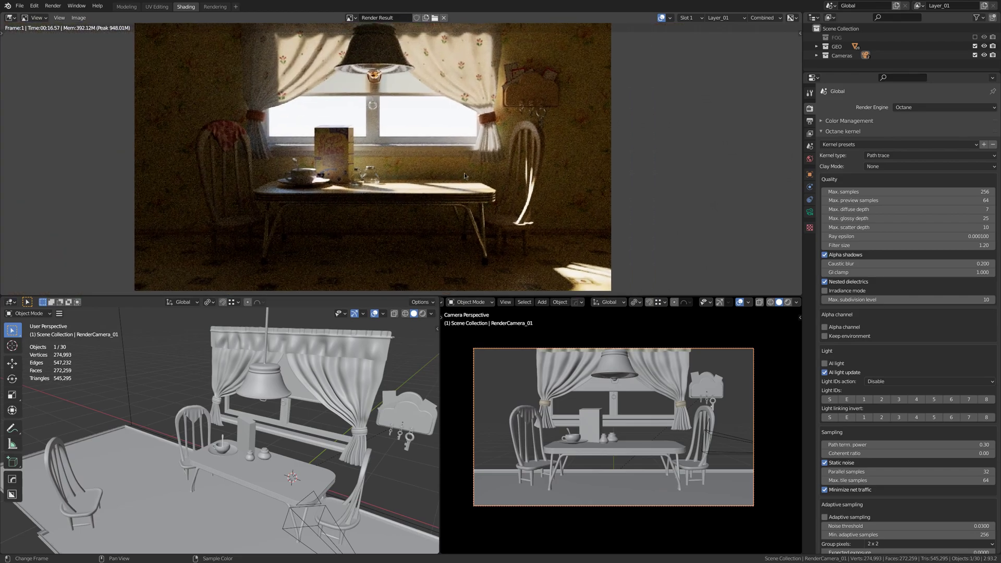
Set GI clamp to 2 and render the kitchen into slot 2.
key("2")
left_click(855, 272)
type("1.0")
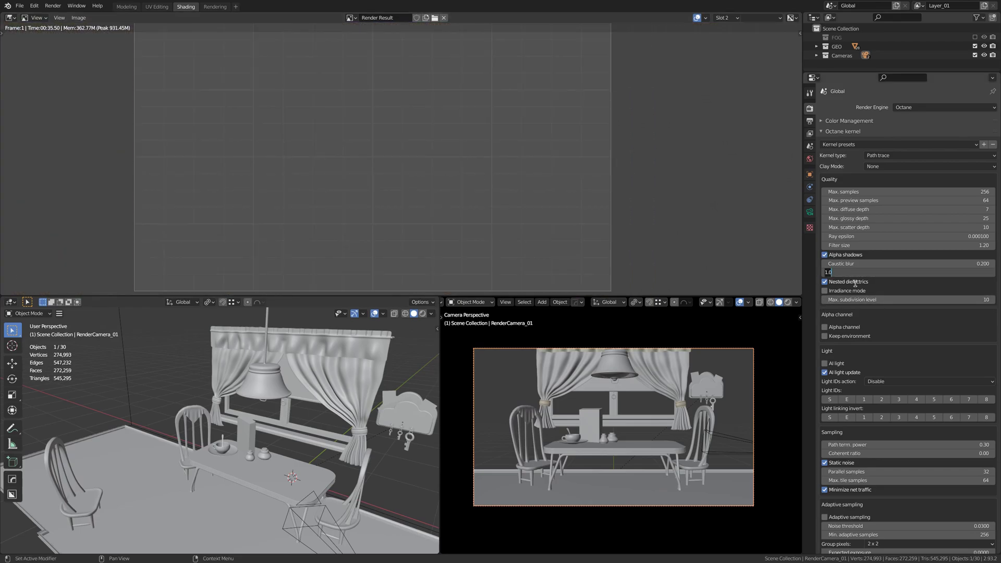
key("Escape")
key("F12")
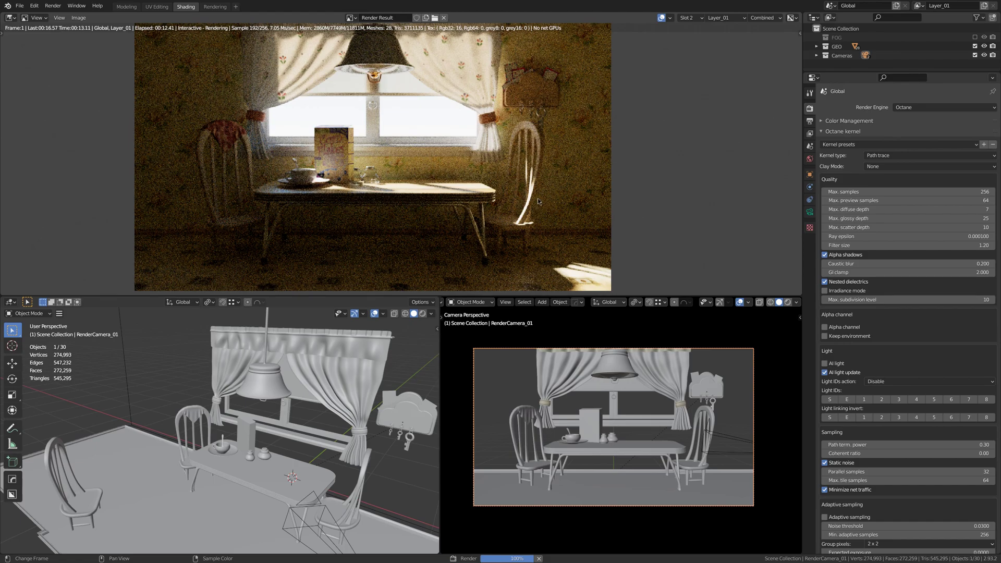
Zoom in on the chair leg and window, comparing the slot 2 render against slot 1.
scroll(553, 197, "up", 6)
scroll(521, 190, "up", 3)
right_click(518, 188)
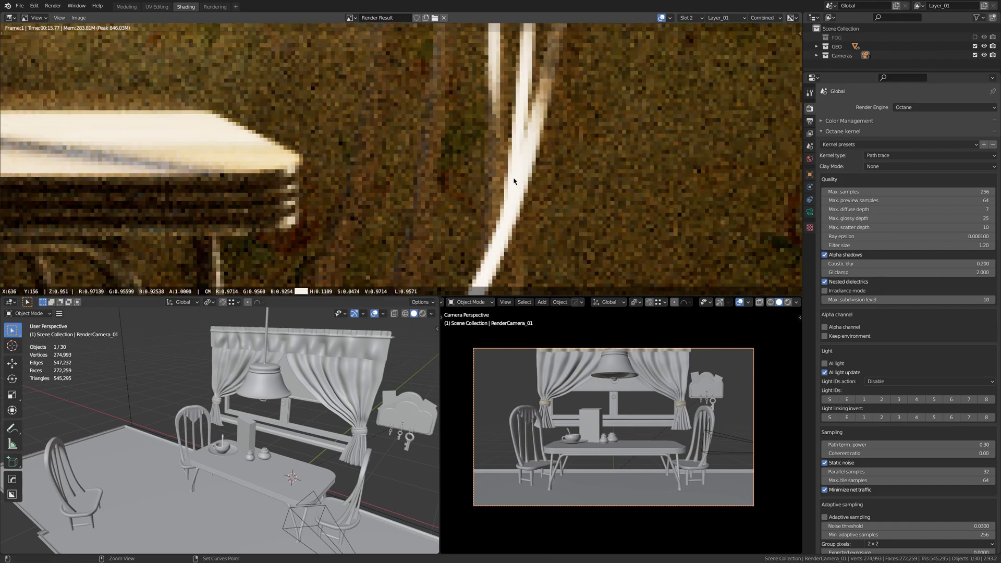
middle_click_drag(218, 144, 385, 206)
scroll(384, 206, "down", 3)
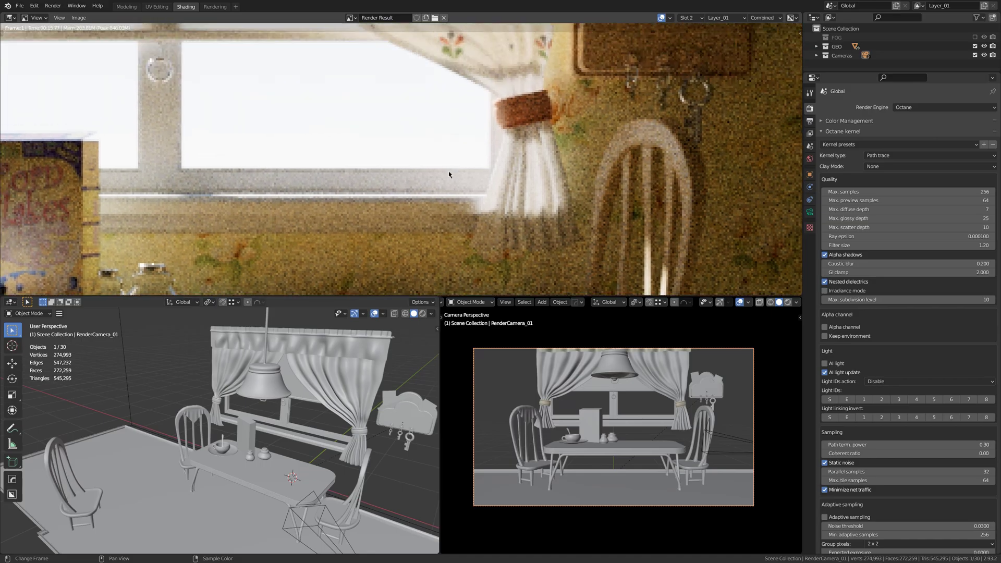
scroll(465, 144, "up", 2)
key("1")
key("Home")
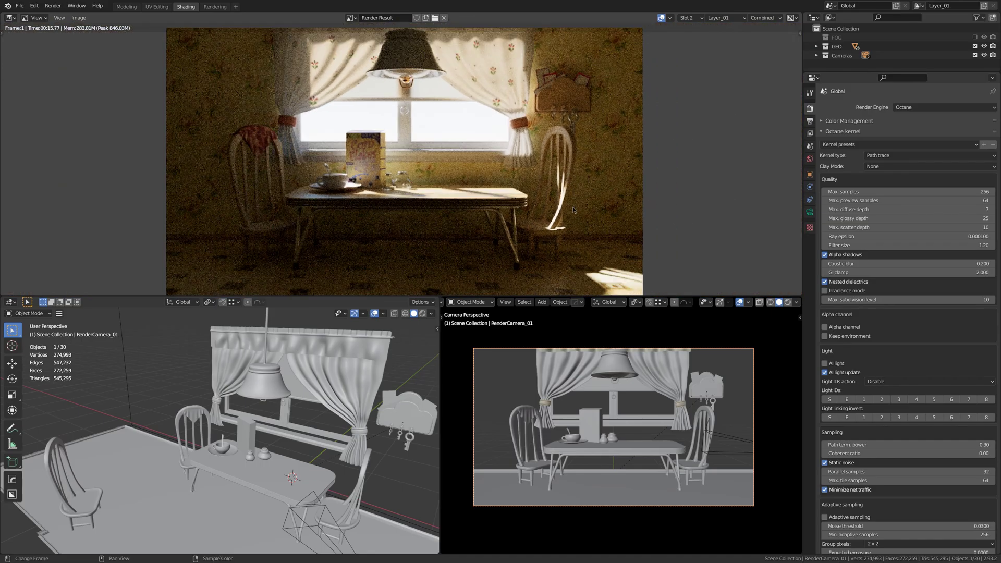
scroll(535, 178, "up", 10)
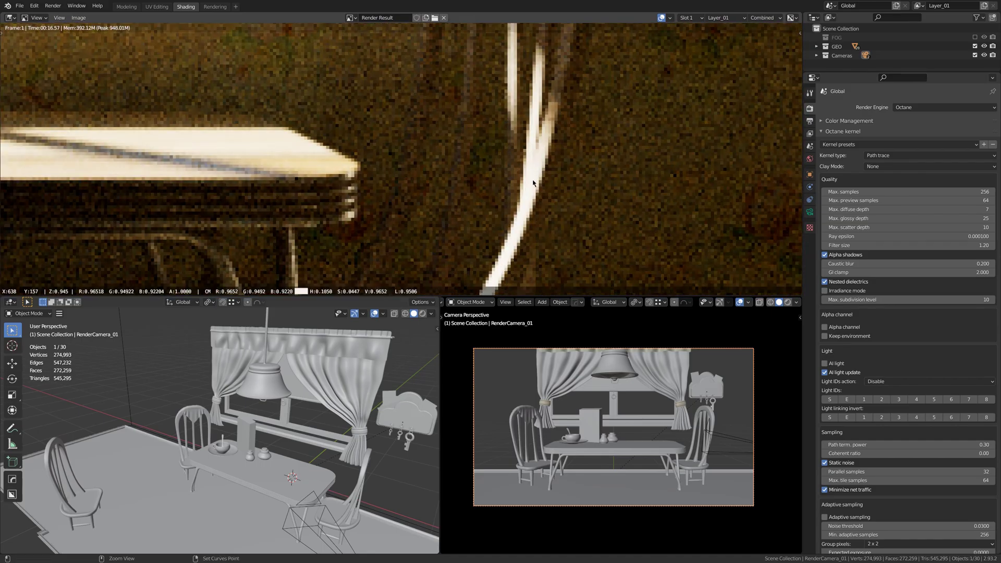
key("2")
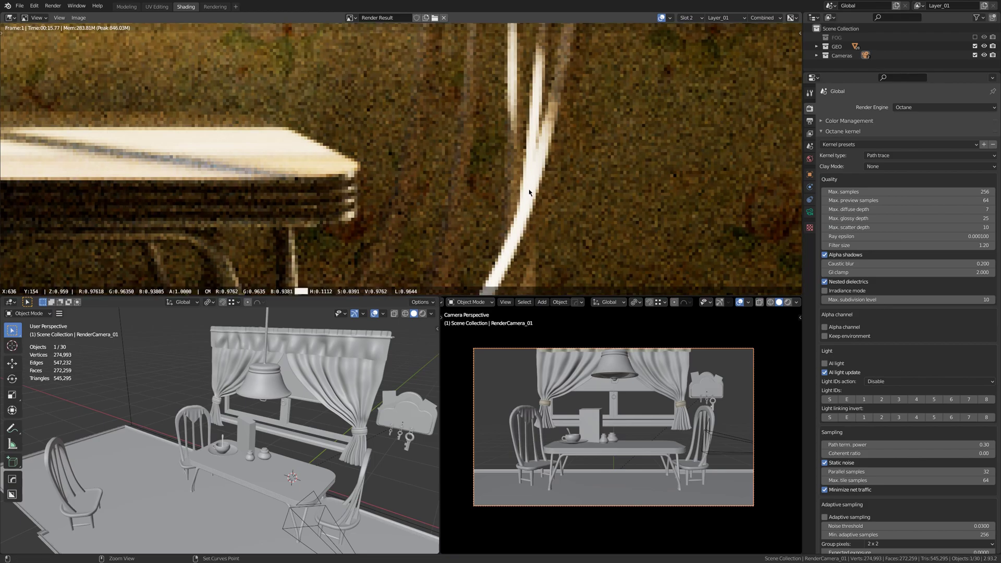
key("Home")
Render the kitchen into slot 3 with GI clamp 3 and compare it with the clamp 2 render.
key("3")
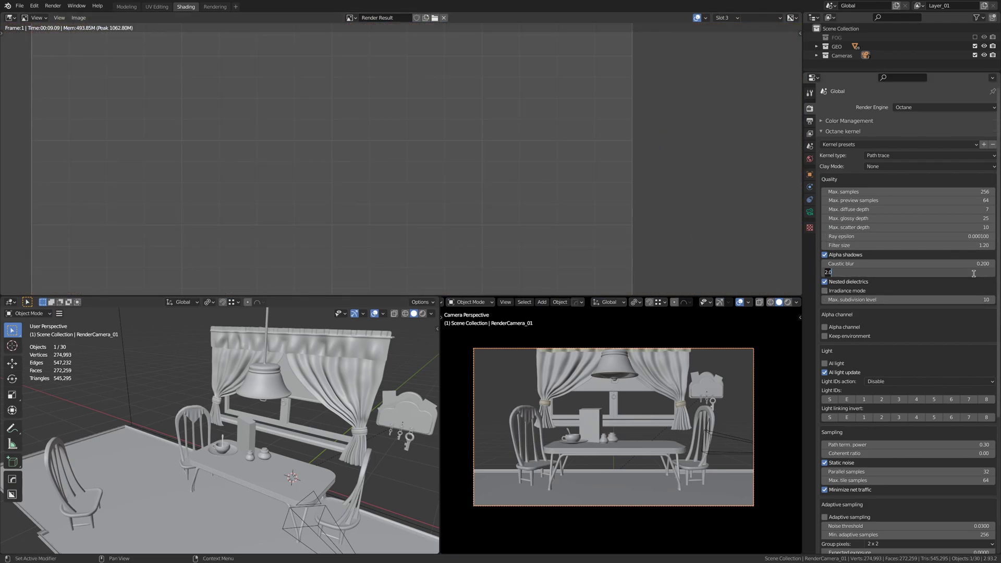
left_click(991, 272)
key("F12")
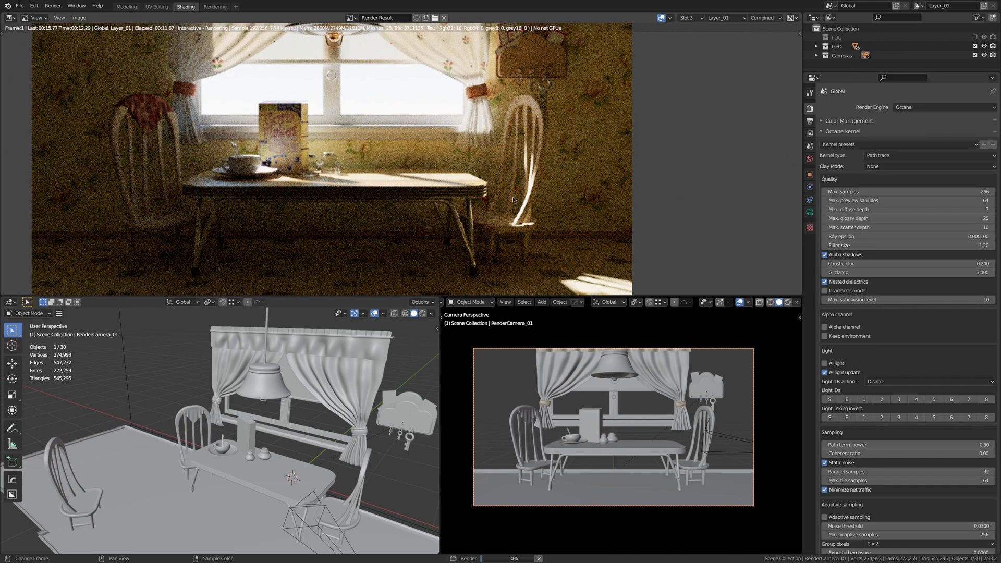
scroll(543, 264, "up", 4)
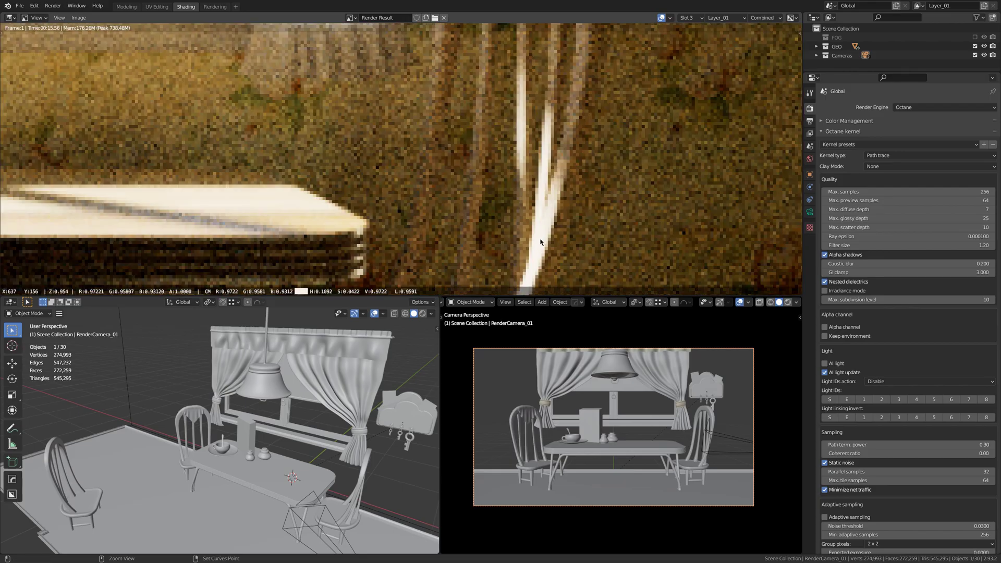
scroll(543, 245, "down", 2)
scroll(511, 223, "down", 2)
key("alt+j")
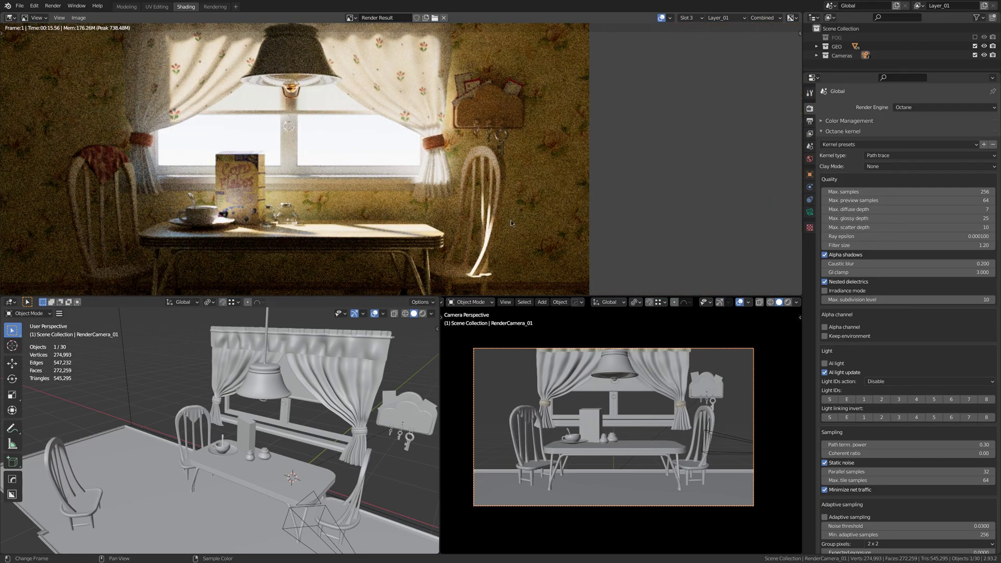
scroll(443, 214, "up", 3)
scroll(412, 207, "up", 7)
Set GI clamp to 5 and render the kitchen into slot 4.
key("j")
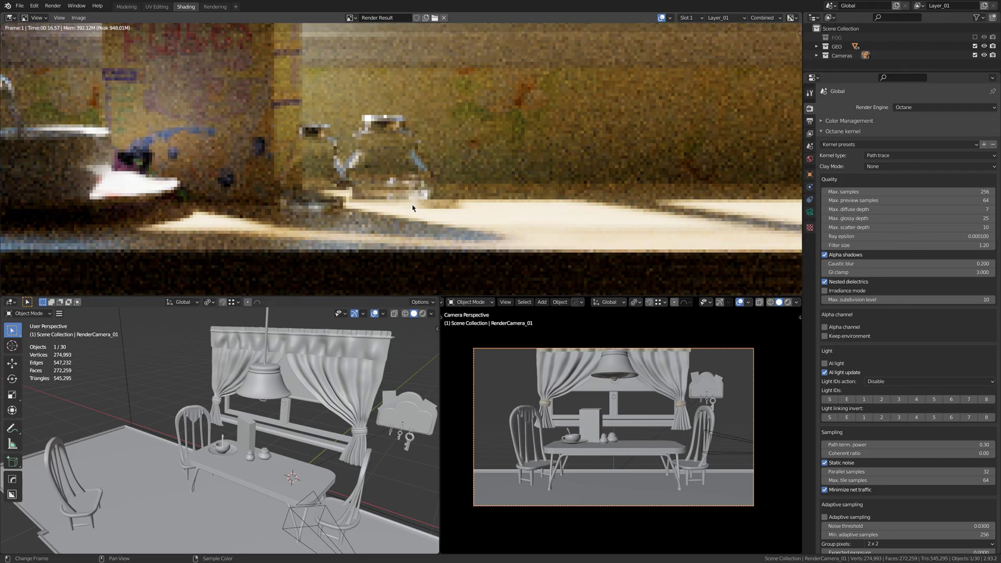
key("j")
left_click(868, 271)
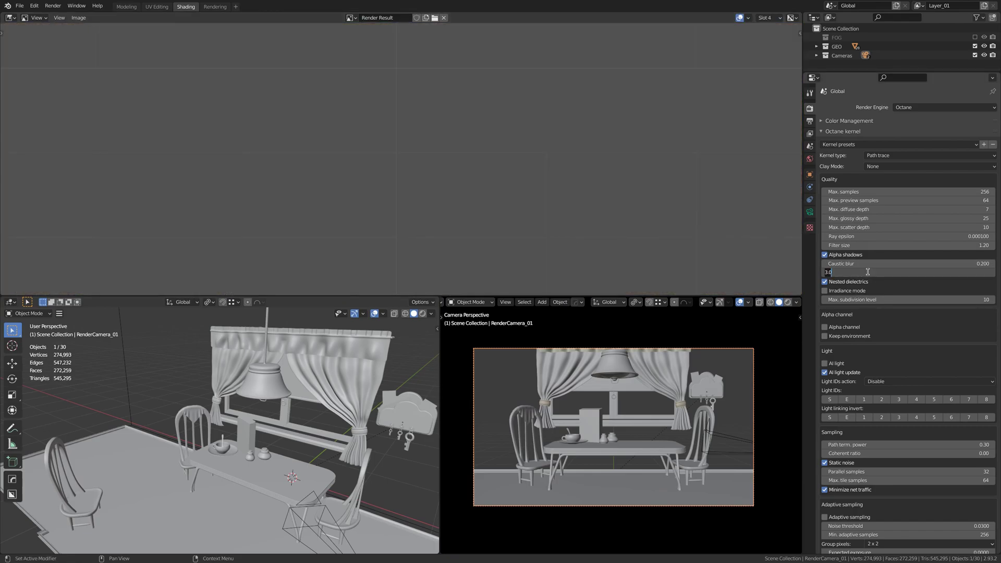
key("Escape")
key("F12")
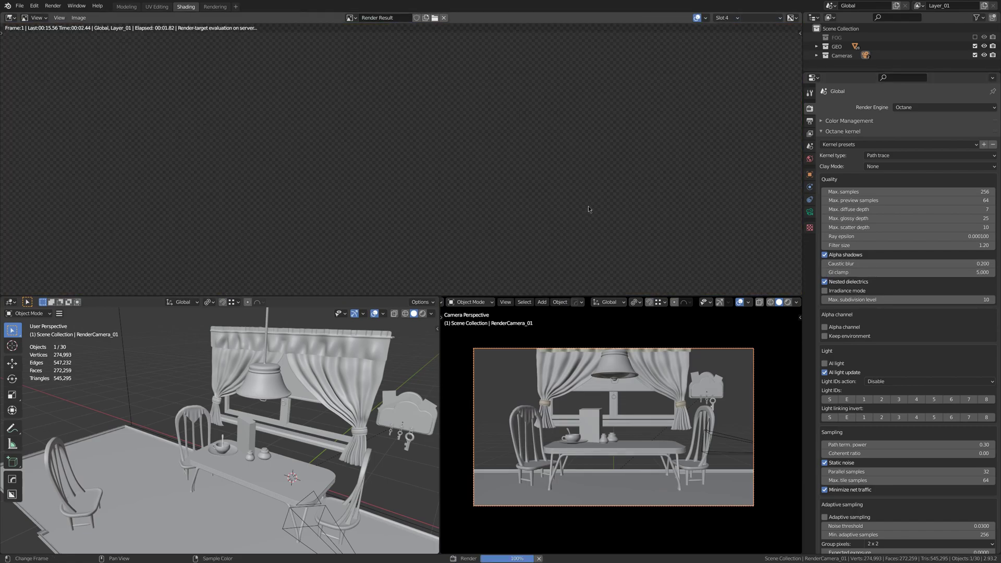
Enlarge the image editor and apply a fractional zoom to inspect the render.
scroll(610, 165, "down", 8)
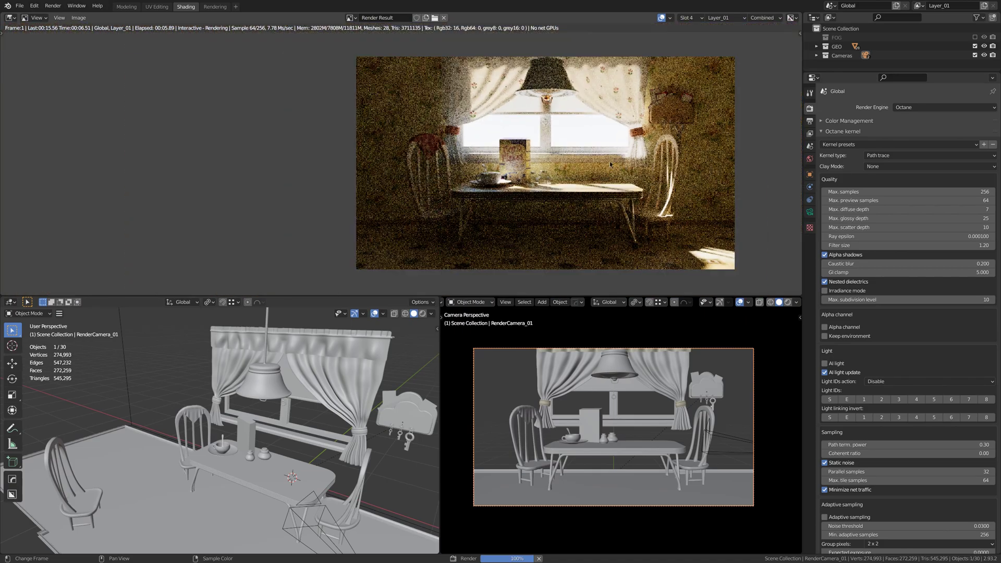
left_click_drag(365, 296, 365, 364)
scroll(365, 209, "up", 1)
left_click(59, 18)
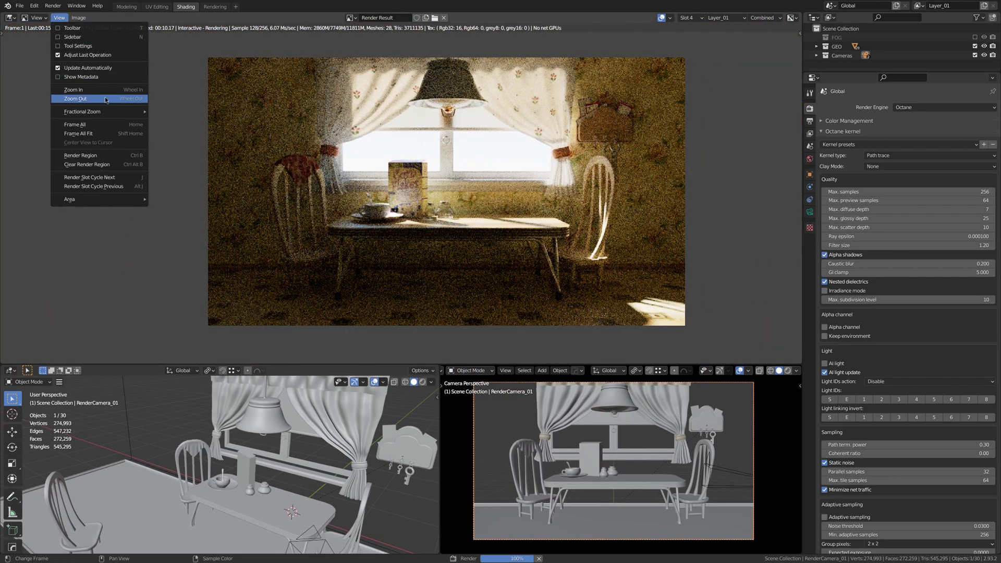
mouse_move(83, 111)
left_click(182, 146)
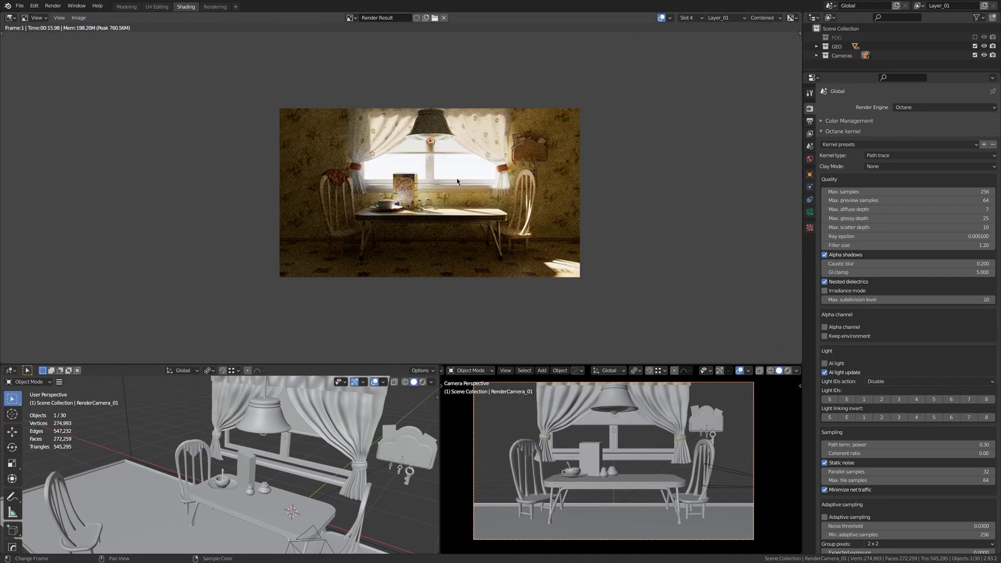
scroll(457, 181, "up", 2)
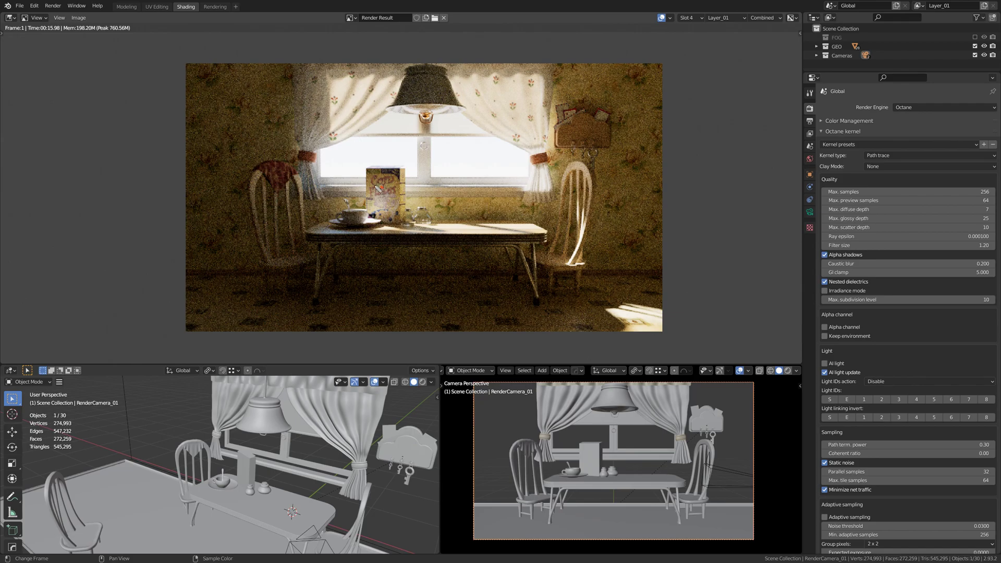
left_click_drag(371, 187, 404, 203)
left_click_drag(551, 145, 558, 157)
key("Escape")
Set GI clamp to 10 and render the kitchen into slot 5.
key("j")
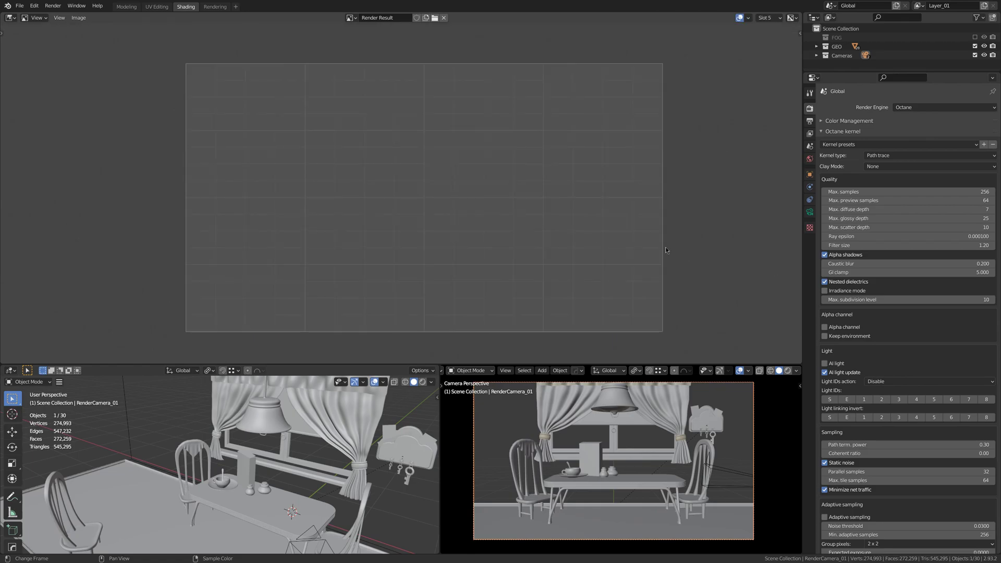
left_click(928, 272)
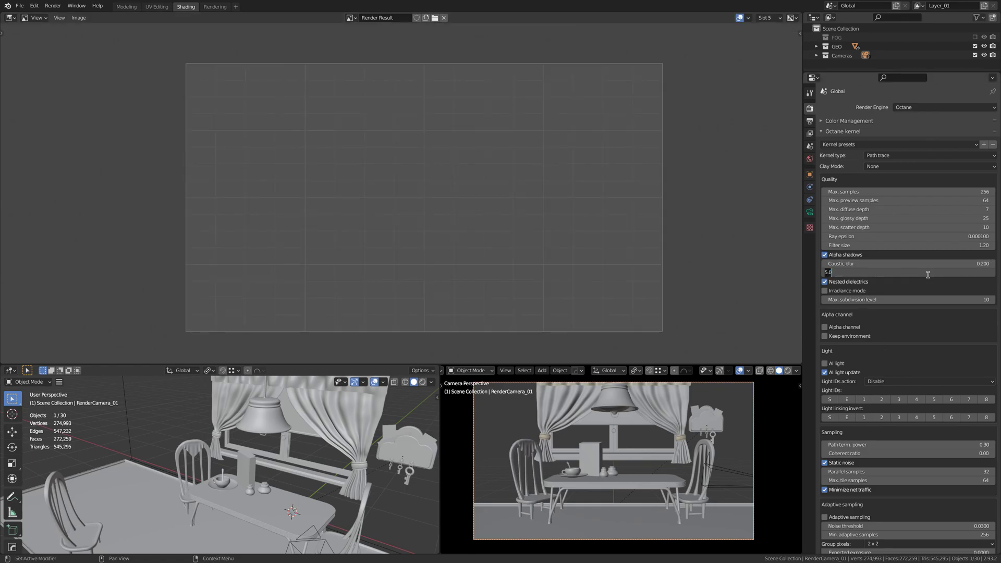
type("10")
key("Return")
key("F12")
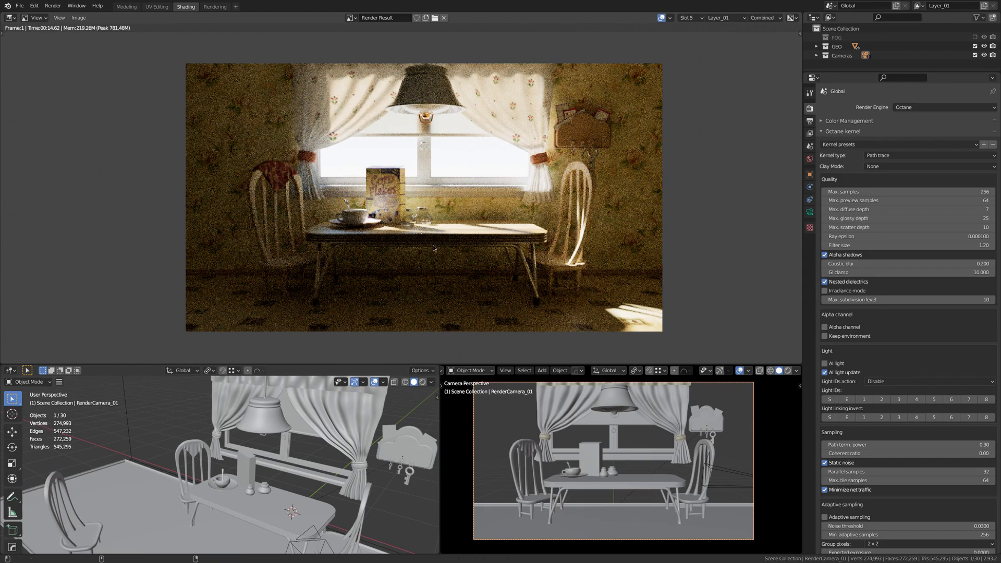
Compare the GI clamp 10 render against the clamp 5 render up close.
key("alt+j")
scroll(433, 248, "up", 5)
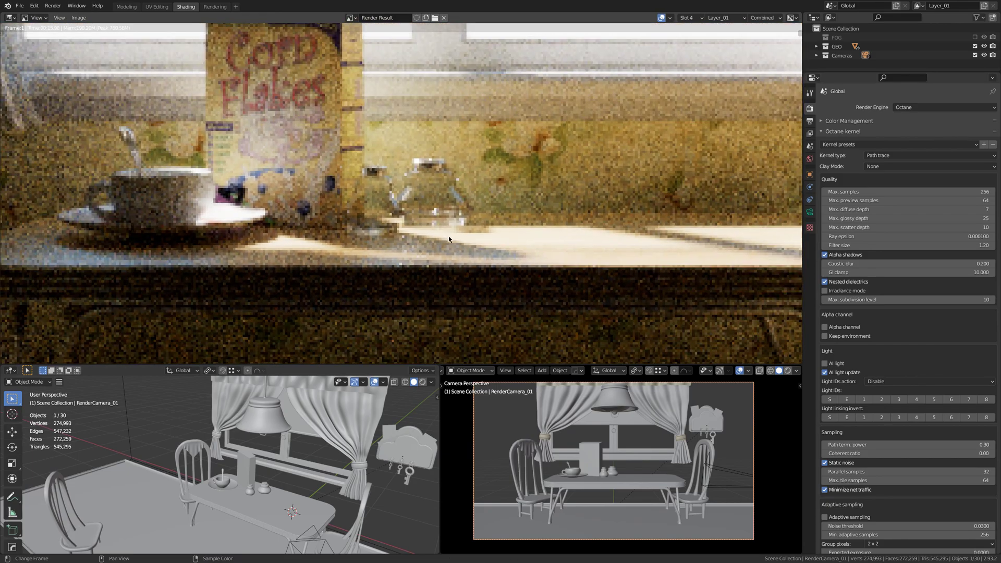
key("j")
left_click_drag(426, 269, 435, 273)
mouse_move(381, 168)
left_mouse_down()
mouse_move(407, 223)
mouse_move(473, 231)
left_mouse_up()
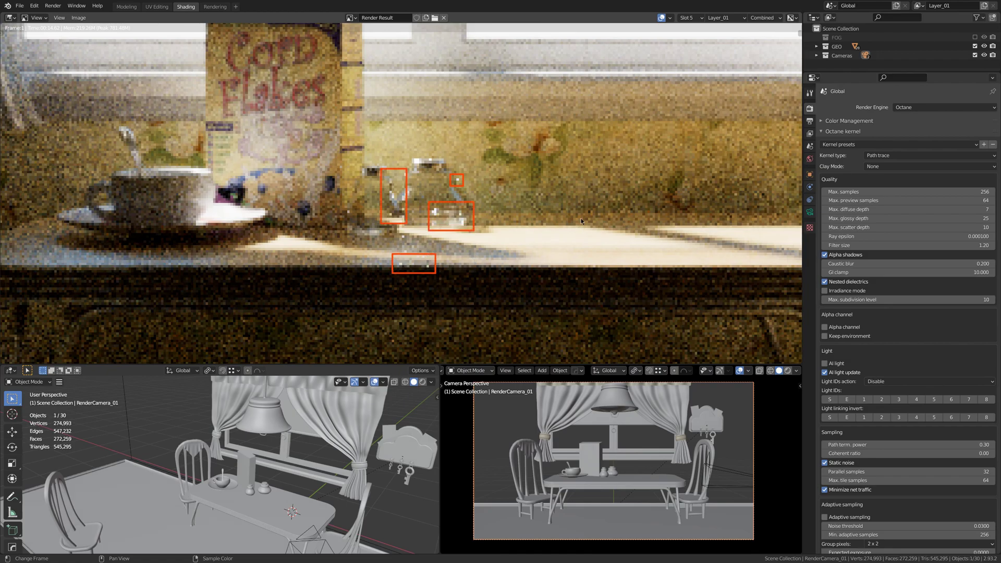
Show the GI clamp 3 render from the slot list, then zoom into slot 5's grain.
left_click(687, 18)
left_click(687, 53)
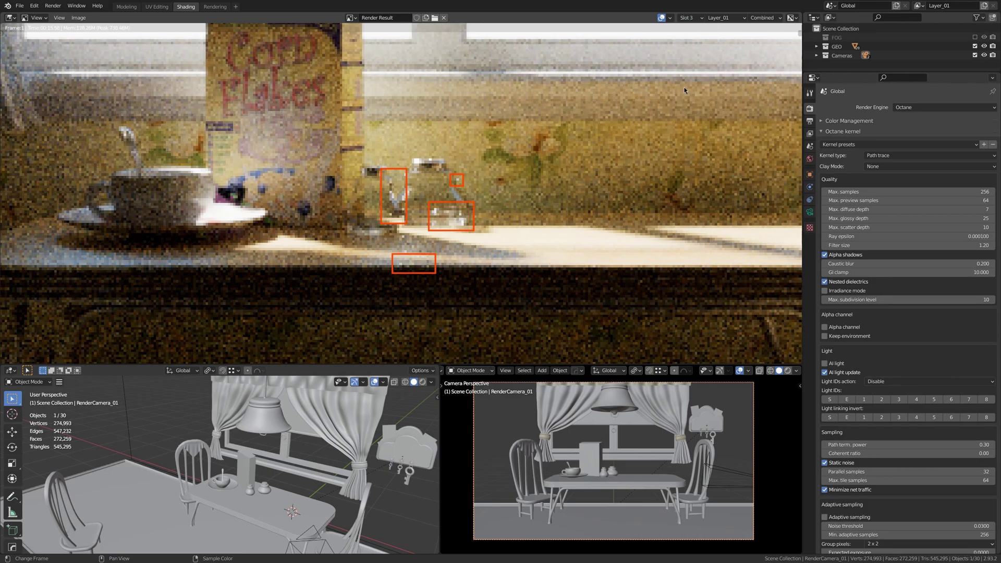
key("j")
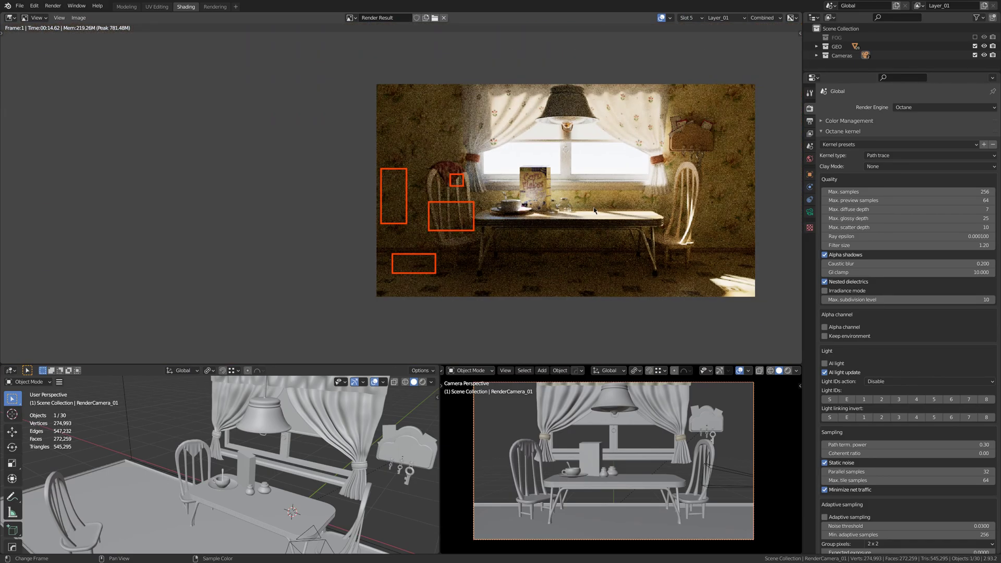
scroll(594, 210, "up", 2)
middle_click_drag(633, 199, 562, 201)
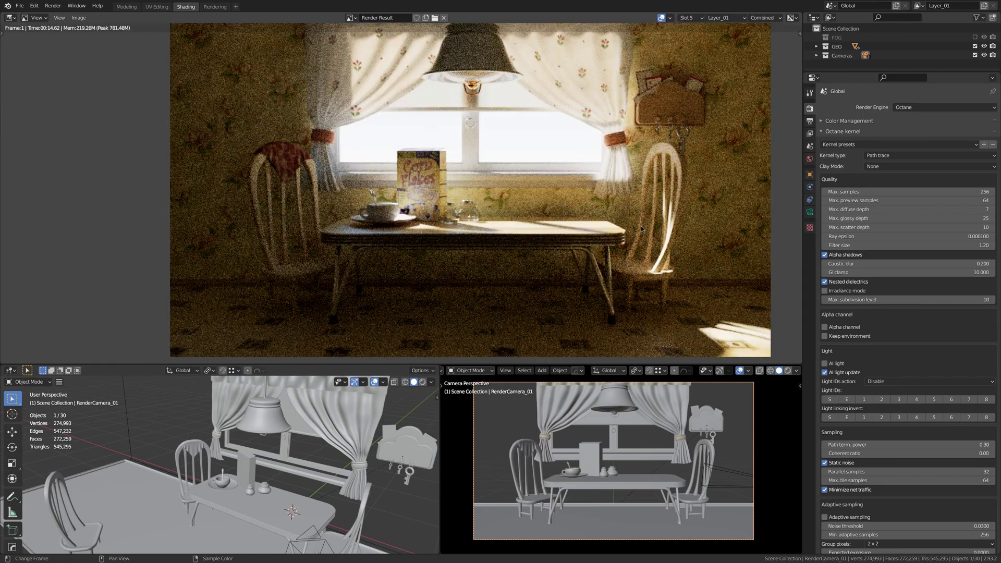
Render the kitchen with GI clamp 15 in empty Slot 6.
key("j")
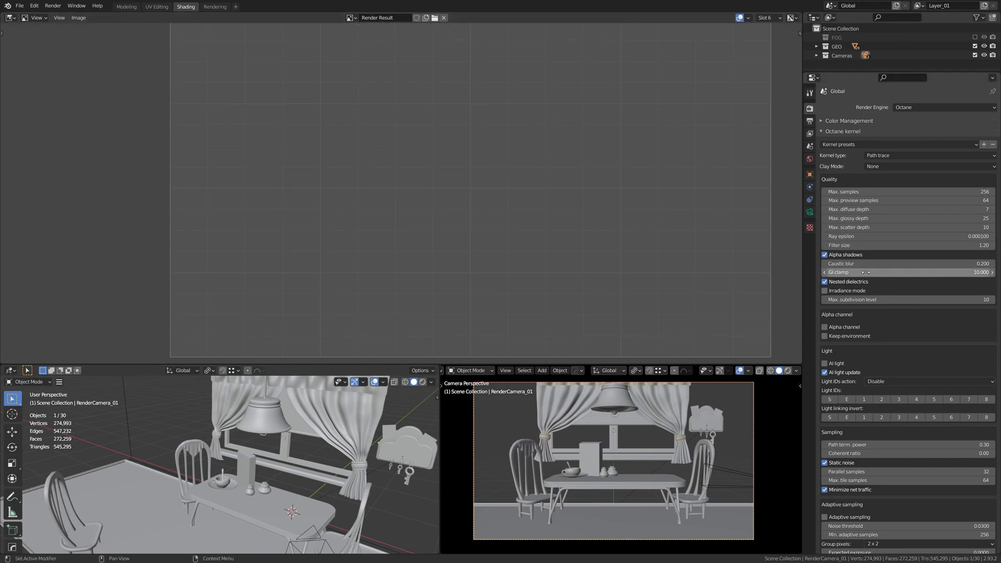
left_click(907, 272)
type("15")
key("Return")
key("F12")
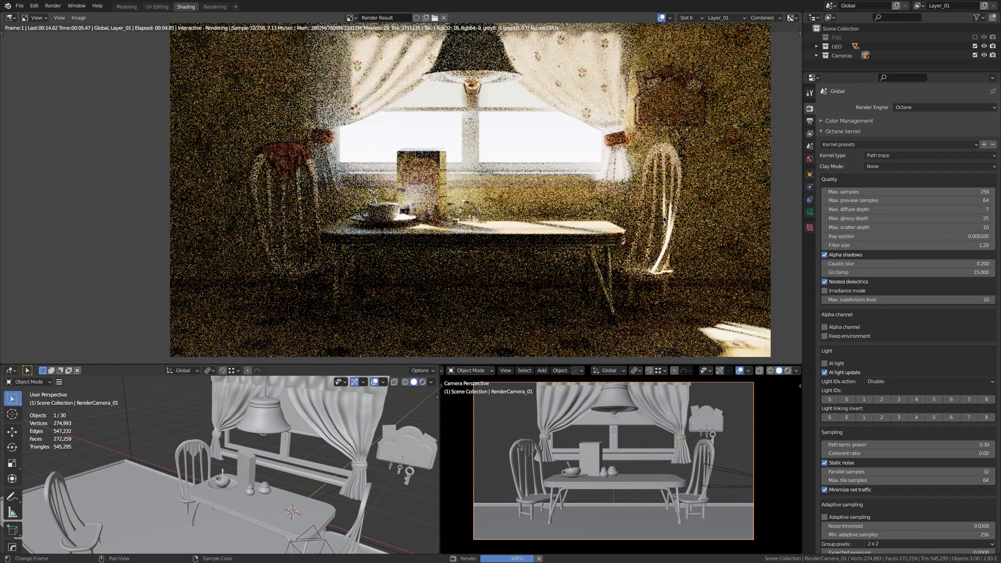
scroll(663, 219, "down", 1)
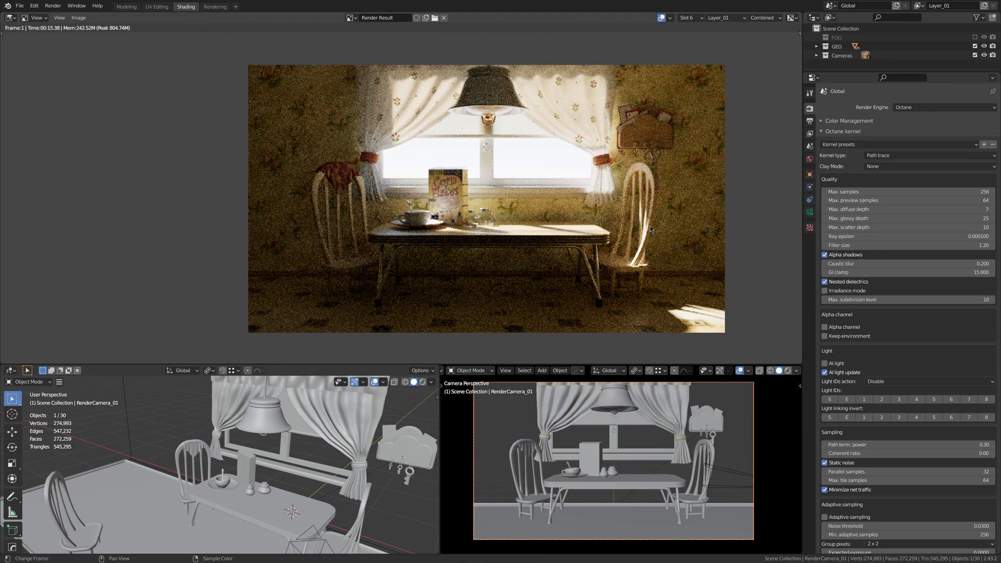
Render at GI clamp 20 in Slot 7, then flip back to compare with earlier renders.
key("j")
key("j")
key("j")
key("j")
key("j")
key("j")
key("j")
key("j")
key("j")
left_click(907, 272)
type("20")
key("Return")
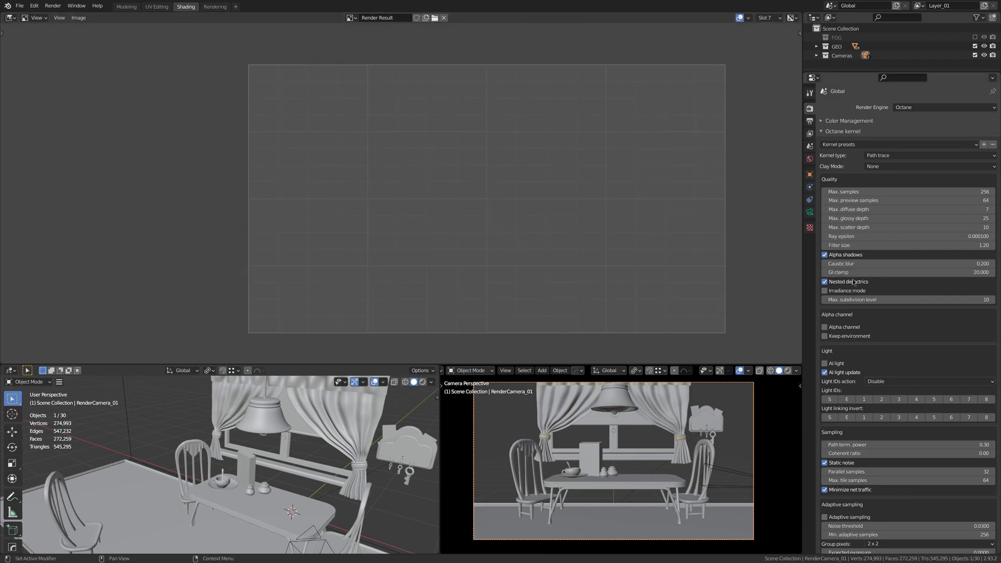
key("F12")
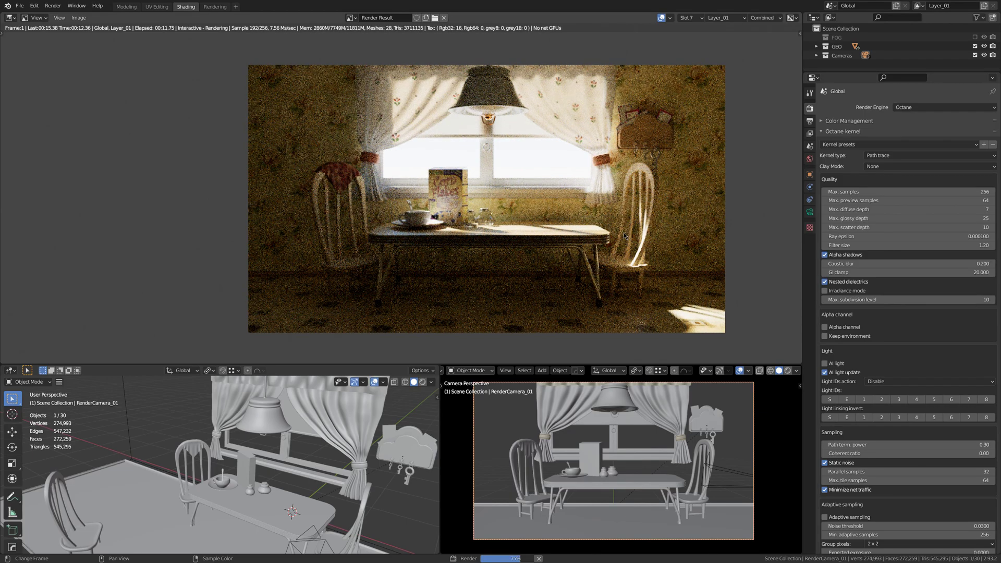
key("alt+j")
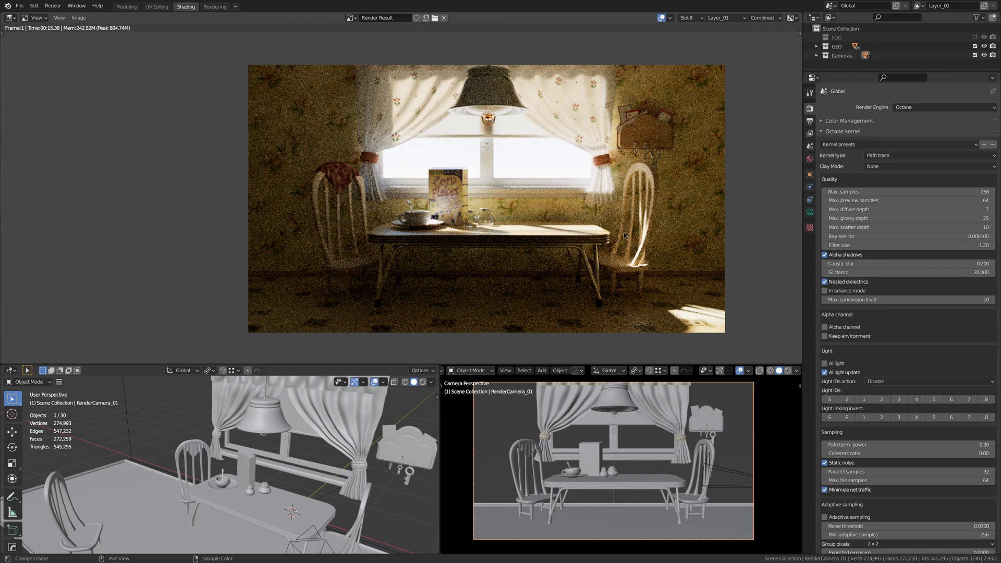
key("alt+j")
key("alt+j")
key("alt+j")
key("alt+j")
key("alt+j")
key("alt+j")
Render the kitchen at GI clamp 50 in Slot 8 and compare it with the GI clamp 20 render.
left_click(847, 273)
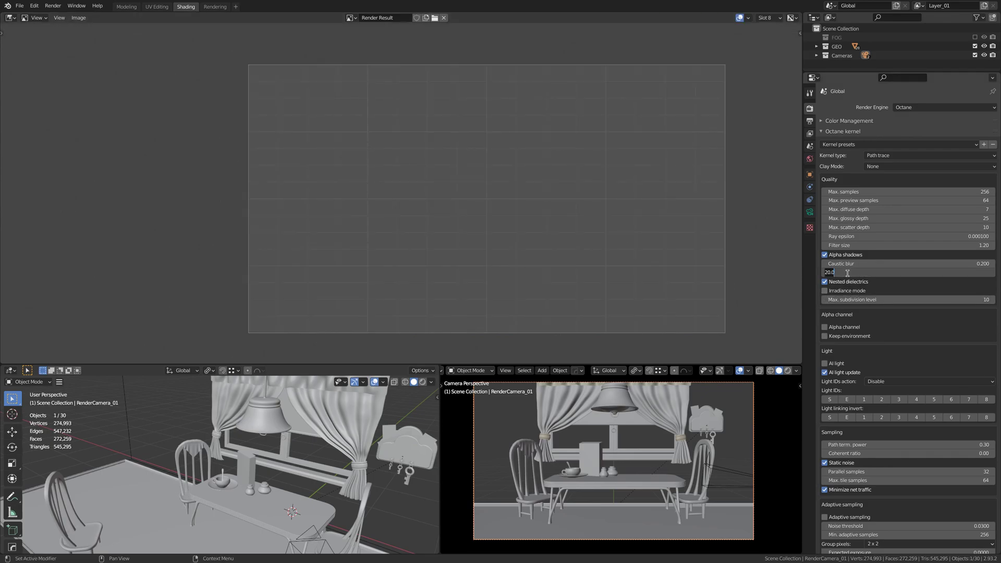
type("50")
key("Return")
key("F12")
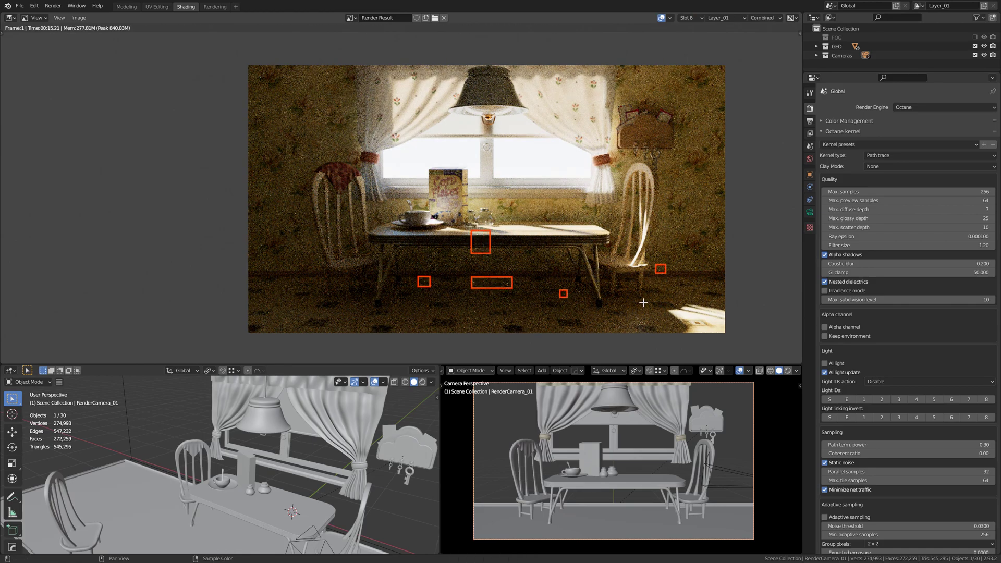
key("alt+j")
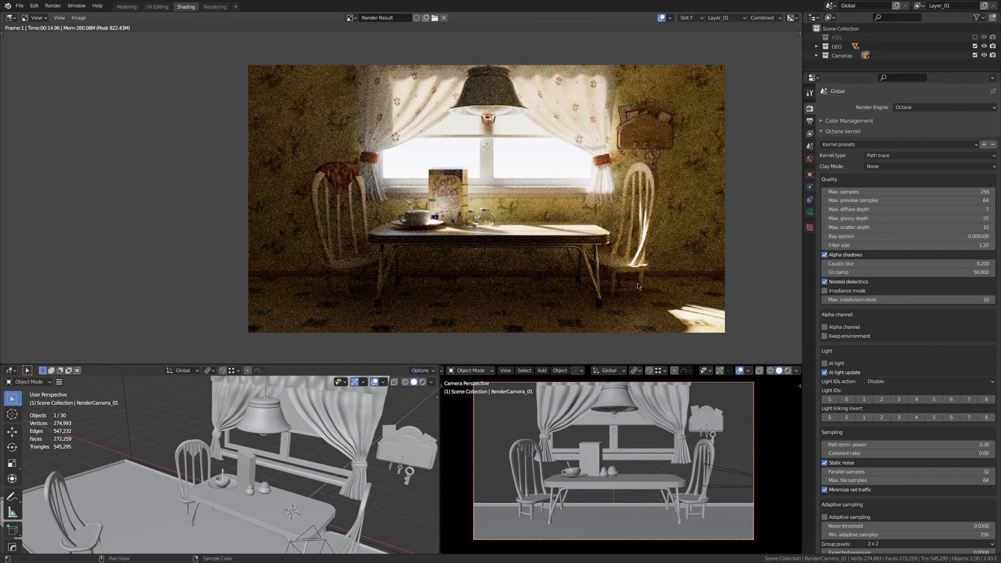
key("j")
key("alt+j")
key("j")
key("alt+j")
Compare the renders in Slots 8, 1, 4 and 7 using the Slot dropdown.
left_click(697, 18)
left_click(698, 93)
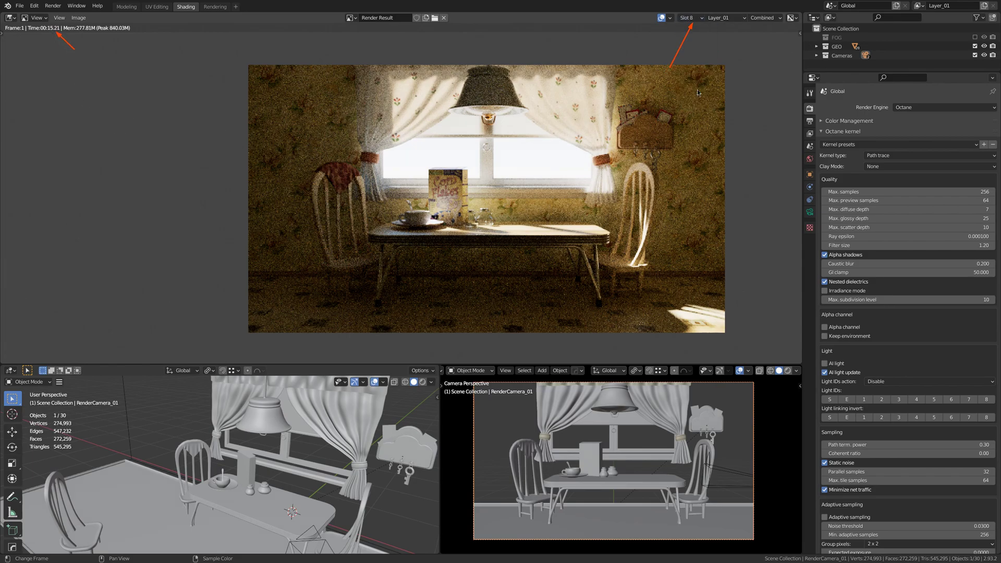
left_click(697, 18)
left_click(698, 38)
left_click(696, 17)
left_click(698, 28)
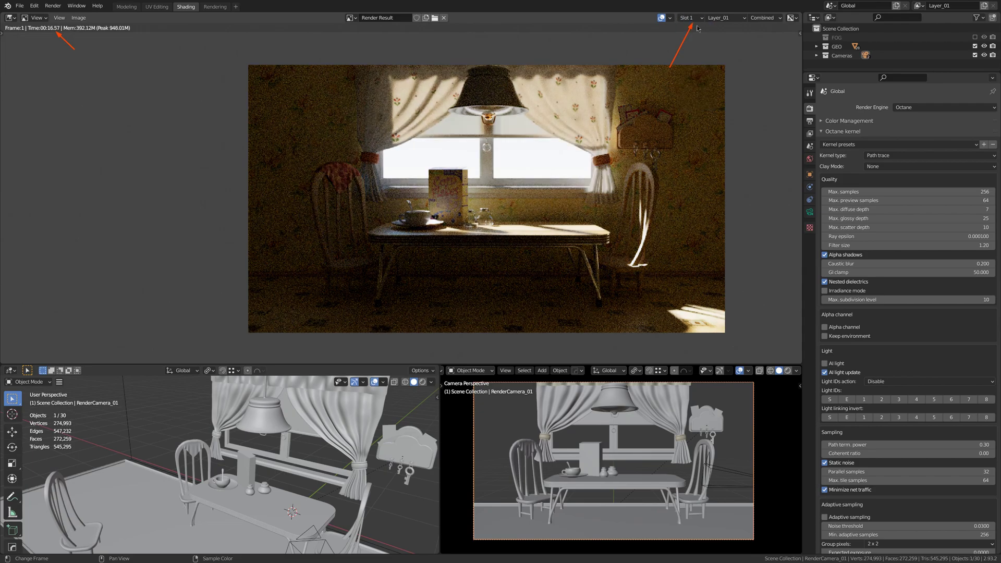
left_click(697, 17)
left_click(698, 55)
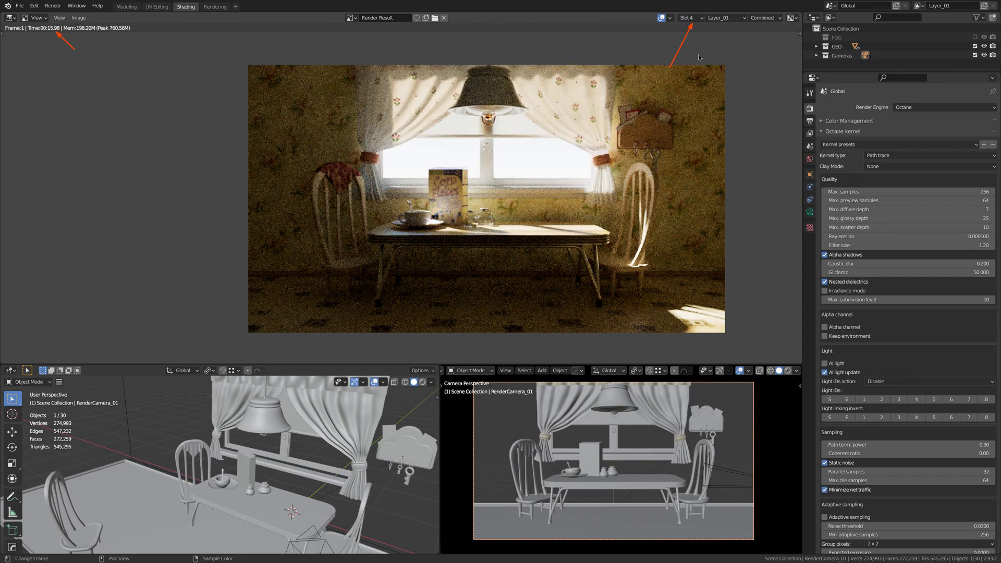
left_click(697, 17)
left_click(698, 84)
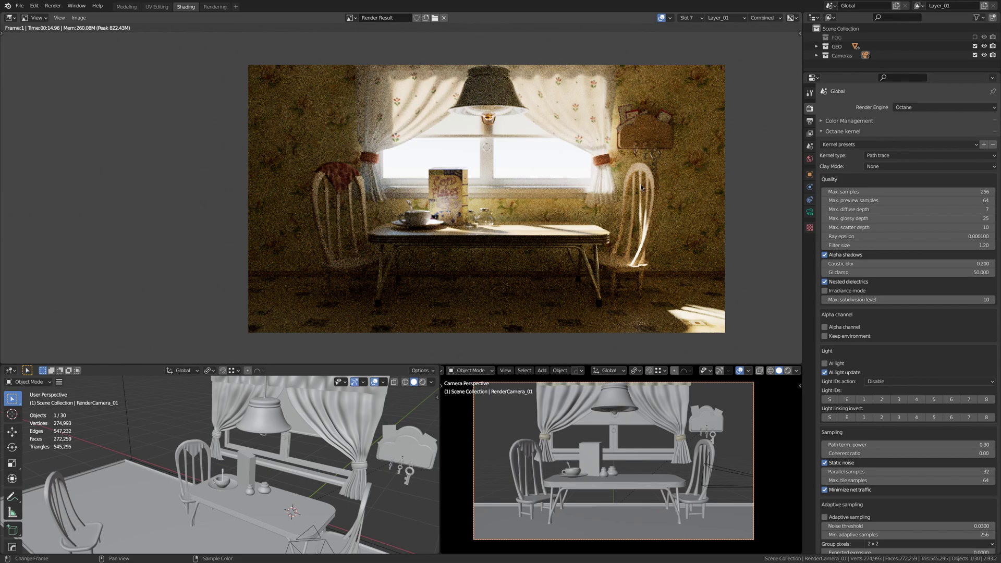
Set the Octane GI clamp back to 15.
left_click(883, 272)
type("15")
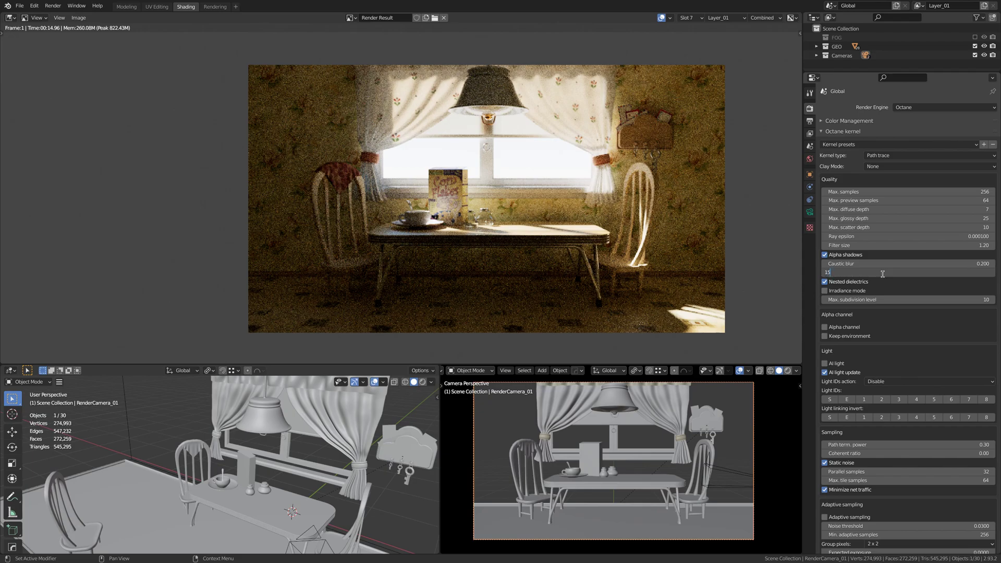
key("Return")
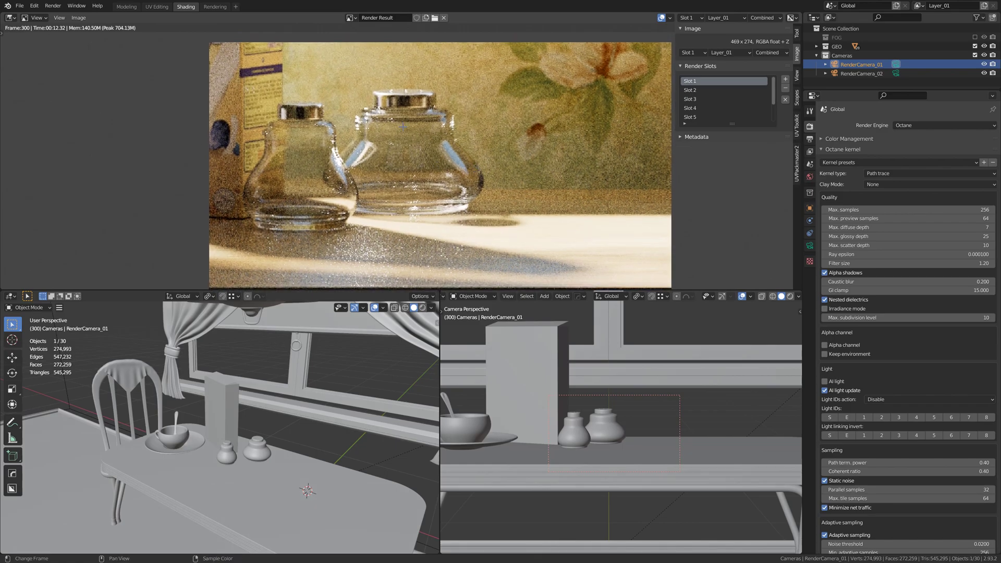
Set max samples to 1024 and render the jar close-up into Slot 2.
left_click_drag(397, 114, 394, 121)
left_click_drag(272, 129, 265, 139)
left_click_drag(324, 180, 335, 186)
left_click_drag(343, 245, 391, 253)
left_click_drag(981, 204, 990, 208)
left_click(844, 210)
type("1024")
key("Return")
left_click(688, 18)
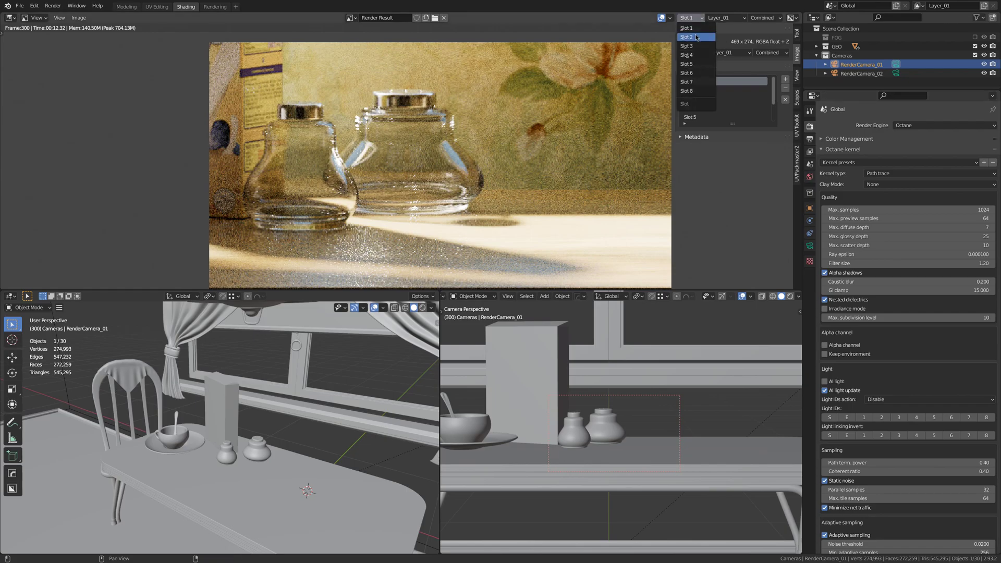
left_click(688, 39)
key("F12")
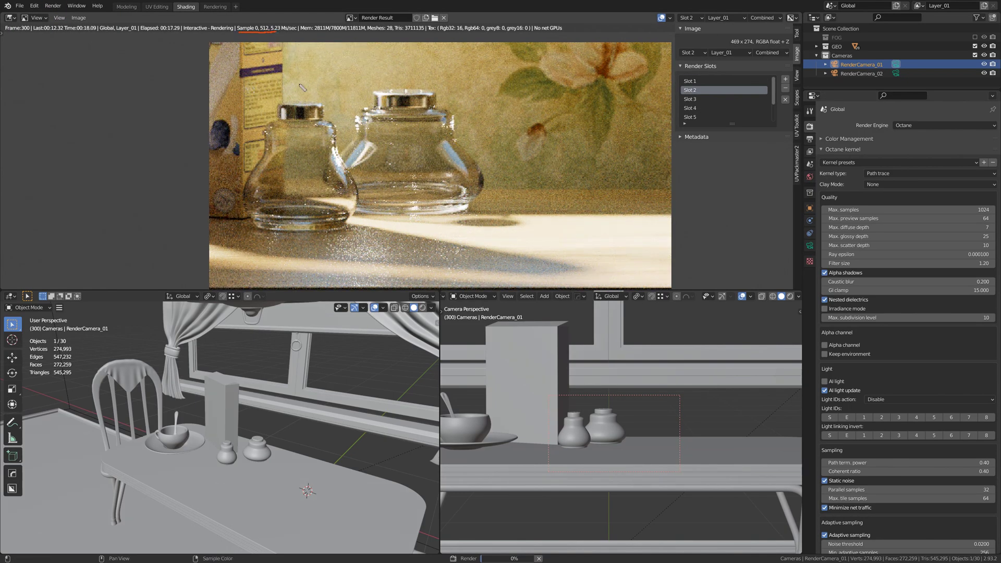
Compare the 1024-sample jar render with the 256-sample render in Slot 1.
left_click_drag(264, 139, 274, 127)
left_click_drag(356, 133, 362, 127)
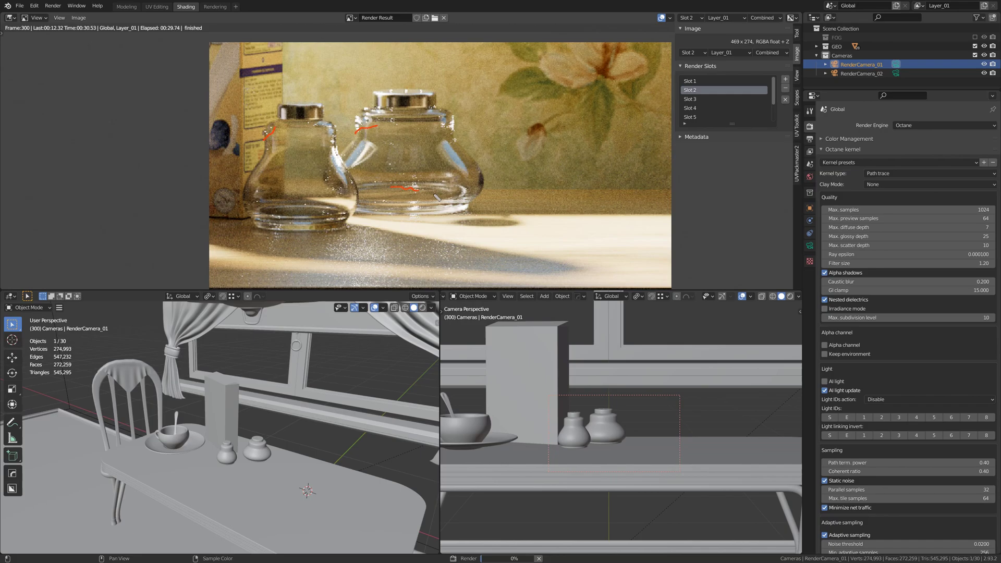
left_click(688, 18)
left_click_drag(581, 67, 548, 115)
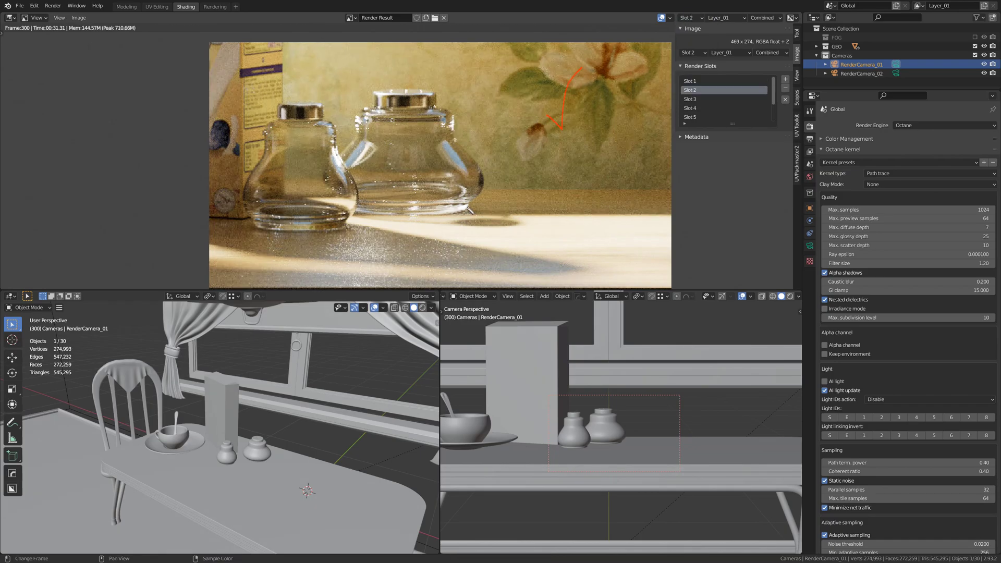
left_click_drag(267, 129, 270, 143)
left_click_drag(331, 156, 336, 177)
left_click_drag(396, 161, 420, 194)
left_click_drag(359, 244, 382, 249)
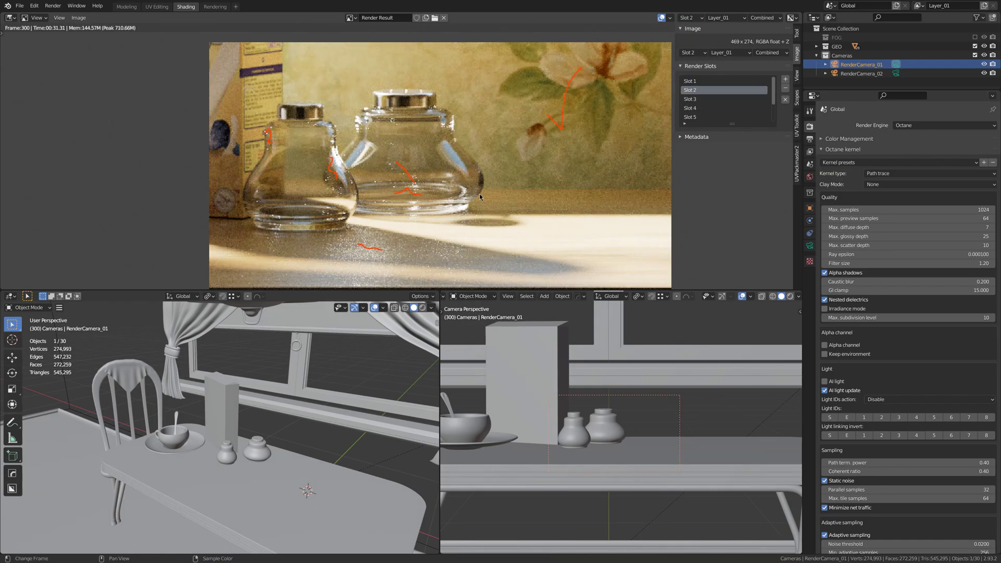
left_click(689, 18)
Select Slot 3, set max samples to 8096 and render the jar close-up.
left_click(687, 46)
left_click(907, 210)
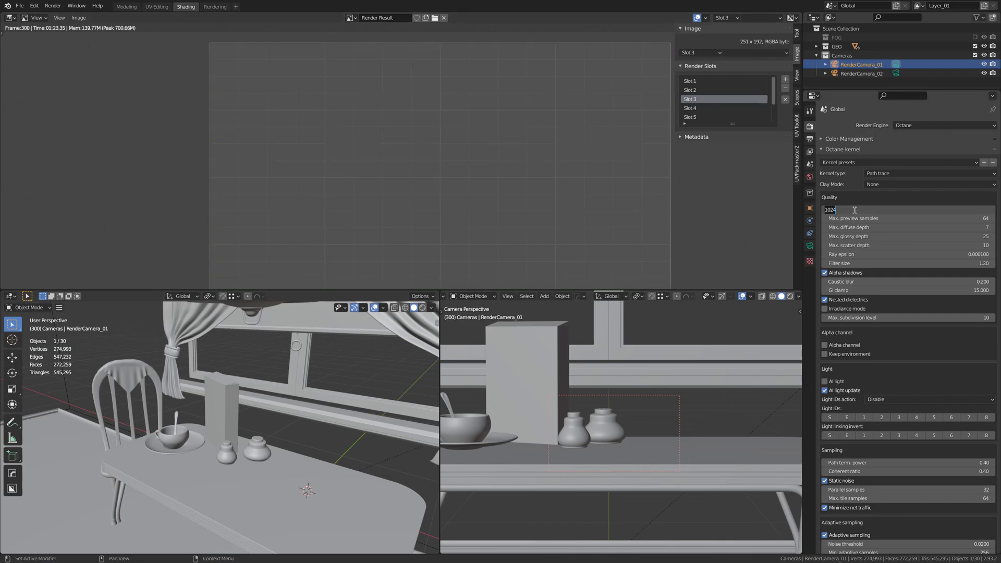
type("8096")
key("Return")
key("F12")
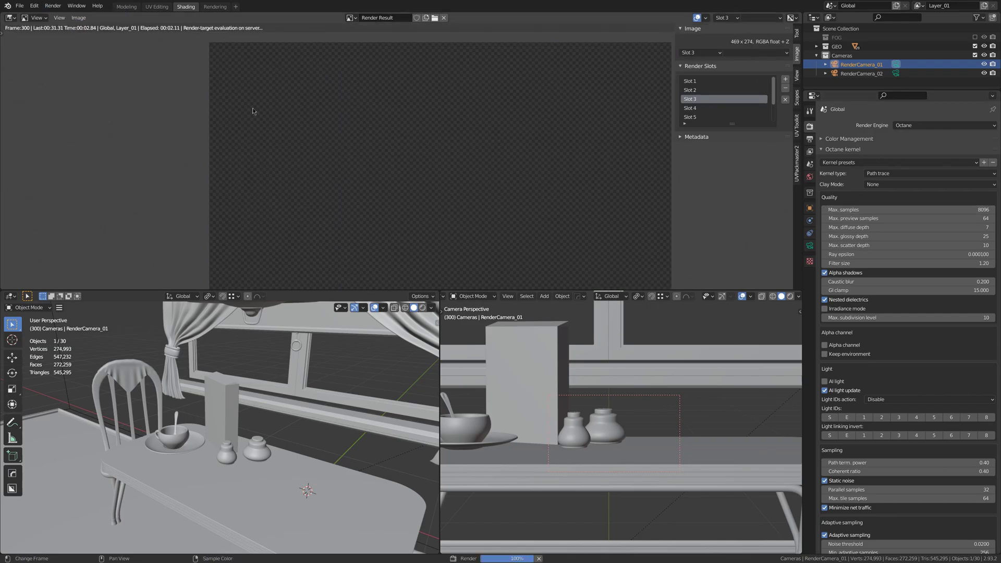